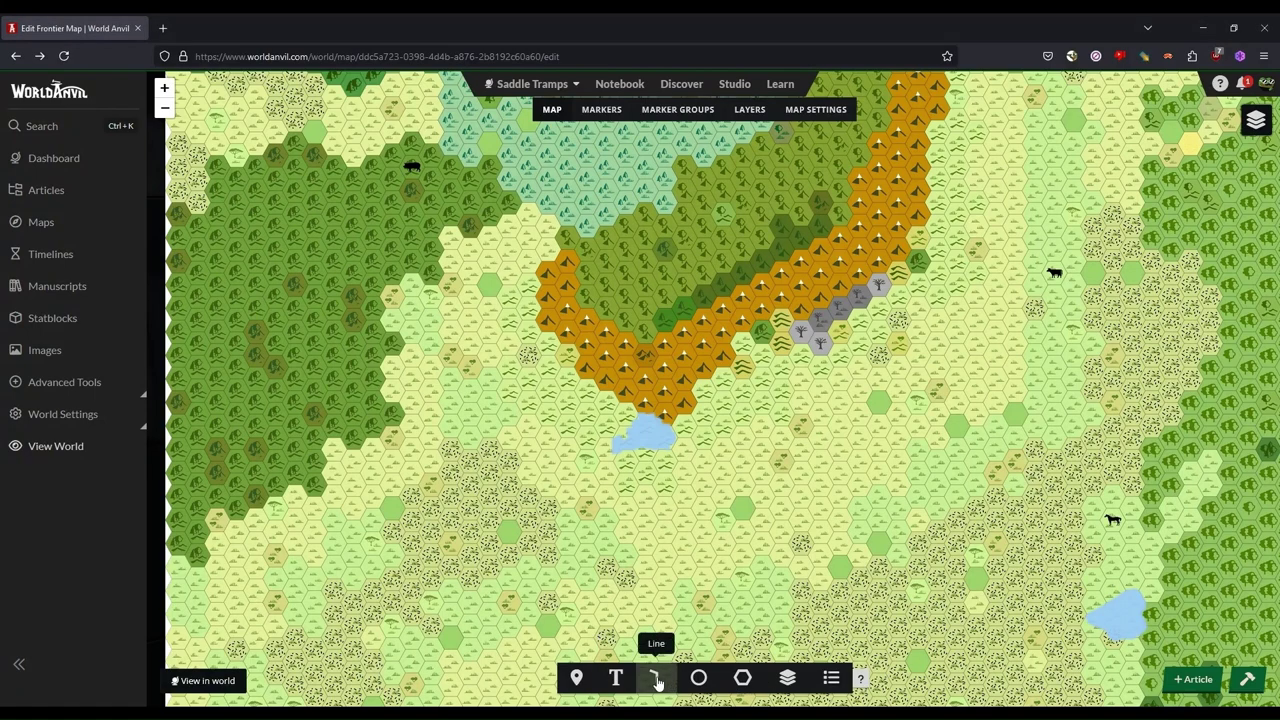
# Step: Start a line at the map's lower-left edge, then cancel the failed first attempt
pyautogui.click(657, 678)
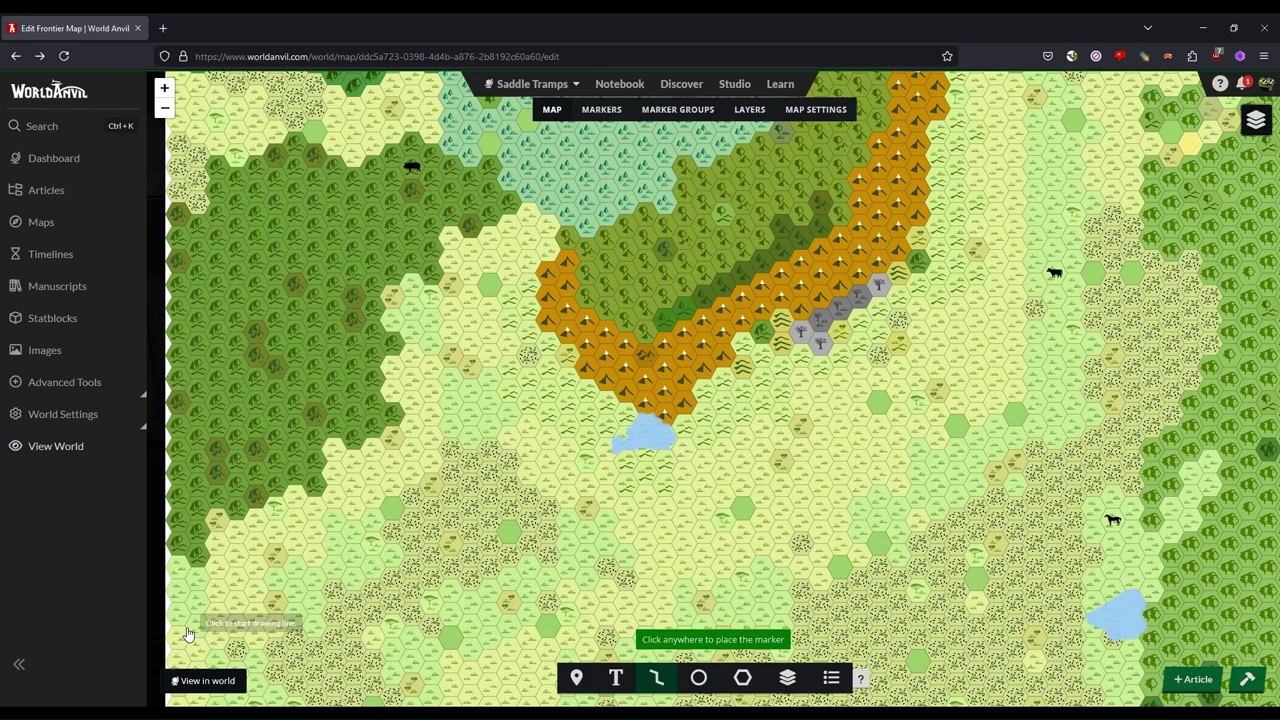
pyautogui.click(170, 643)
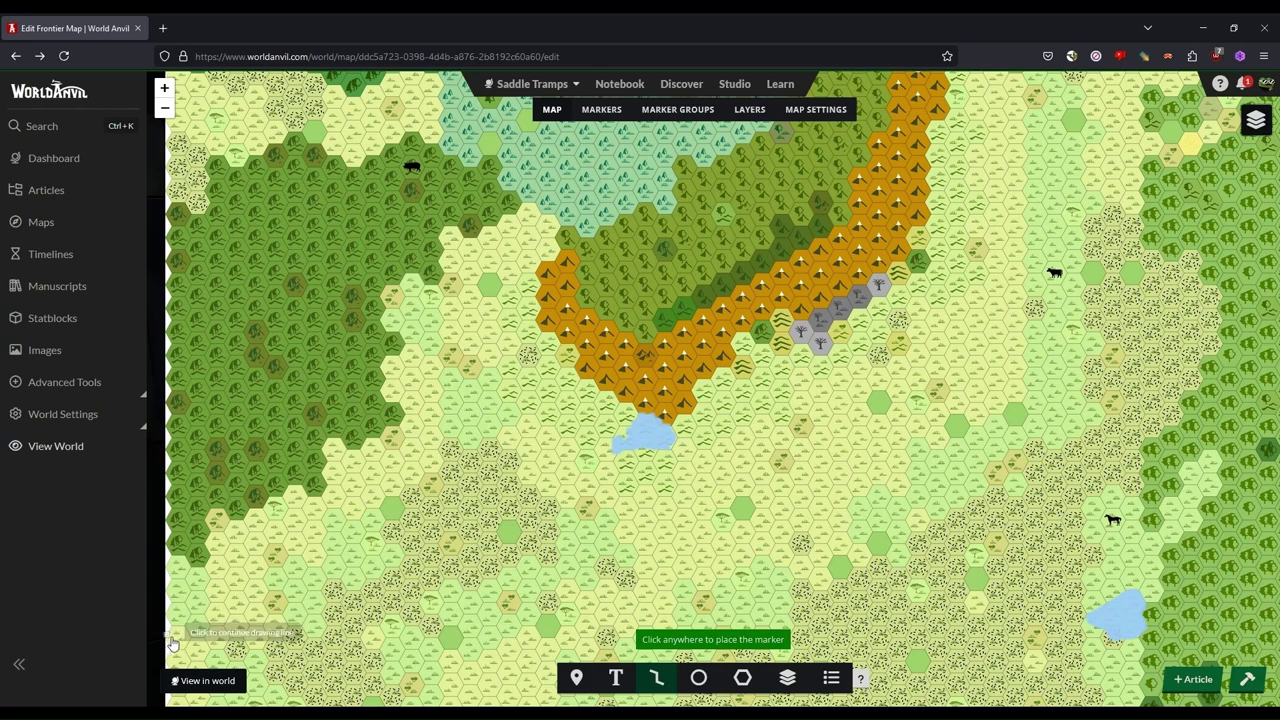
pyautogui.click(170, 643)
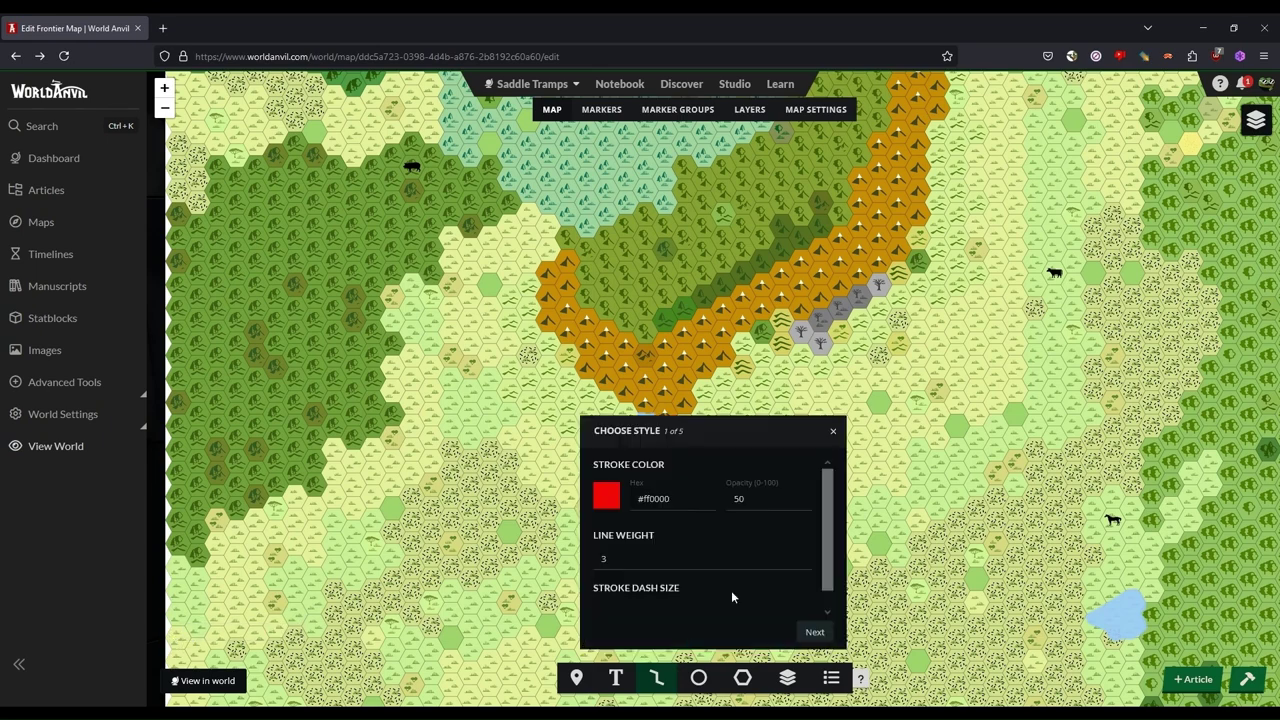
pyautogui.click(831, 430)
# Step: Draw a short three-point red line up from the map's left edge, opening its style settings
pyautogui.scroll(2, 288, 592)
pyautogui.moveTo(288, 592)
pyautogui.mouseDown()
pyautogui.moveTo(444, 535)
pyautogui.moveTo(416, 538)
pyautogui.mouseUp()
pyautogui.scroll(-2, 444, 535)
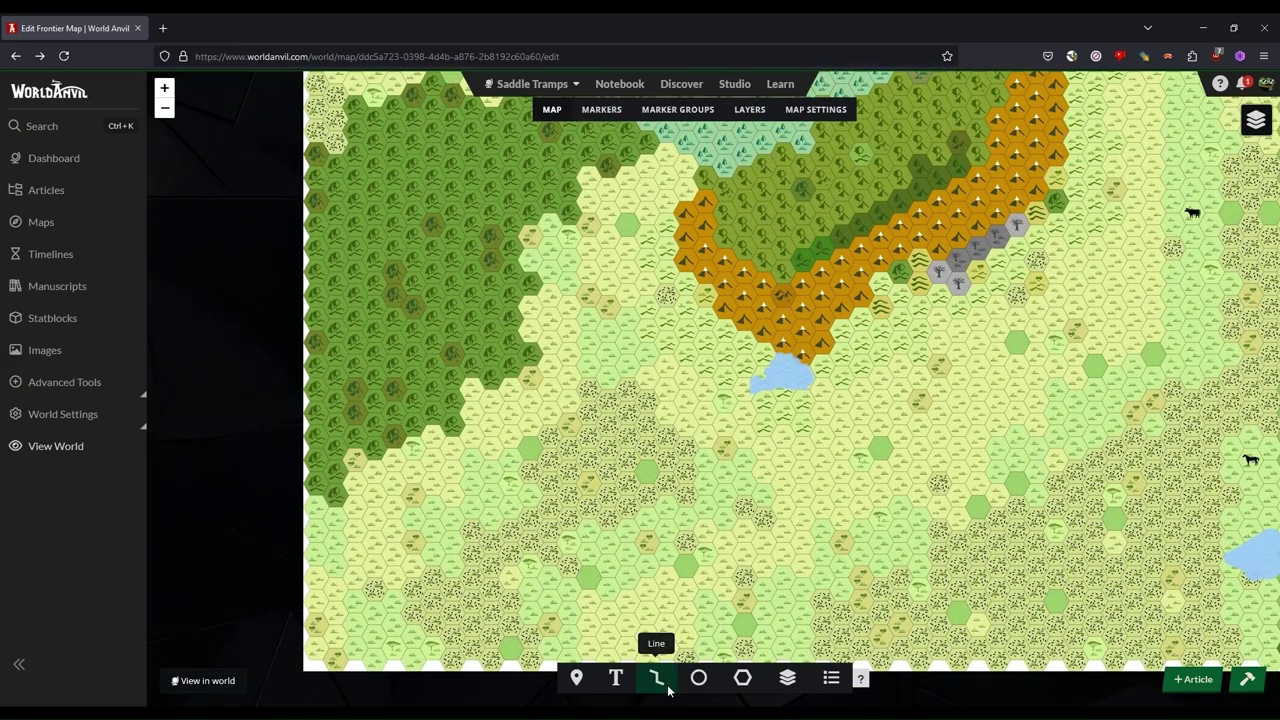
pyautogui.click(656, 678)
pyautogui.click(305, 576)
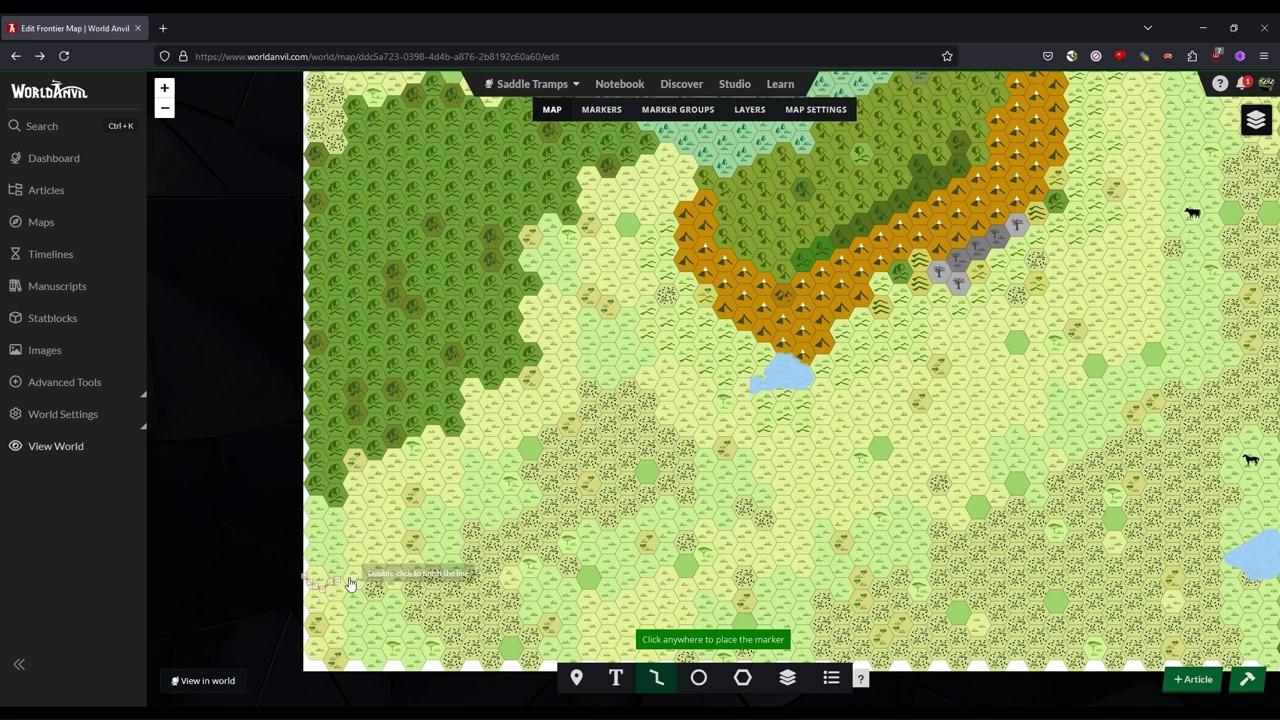
pyautogui.doubleClick(350, 573)
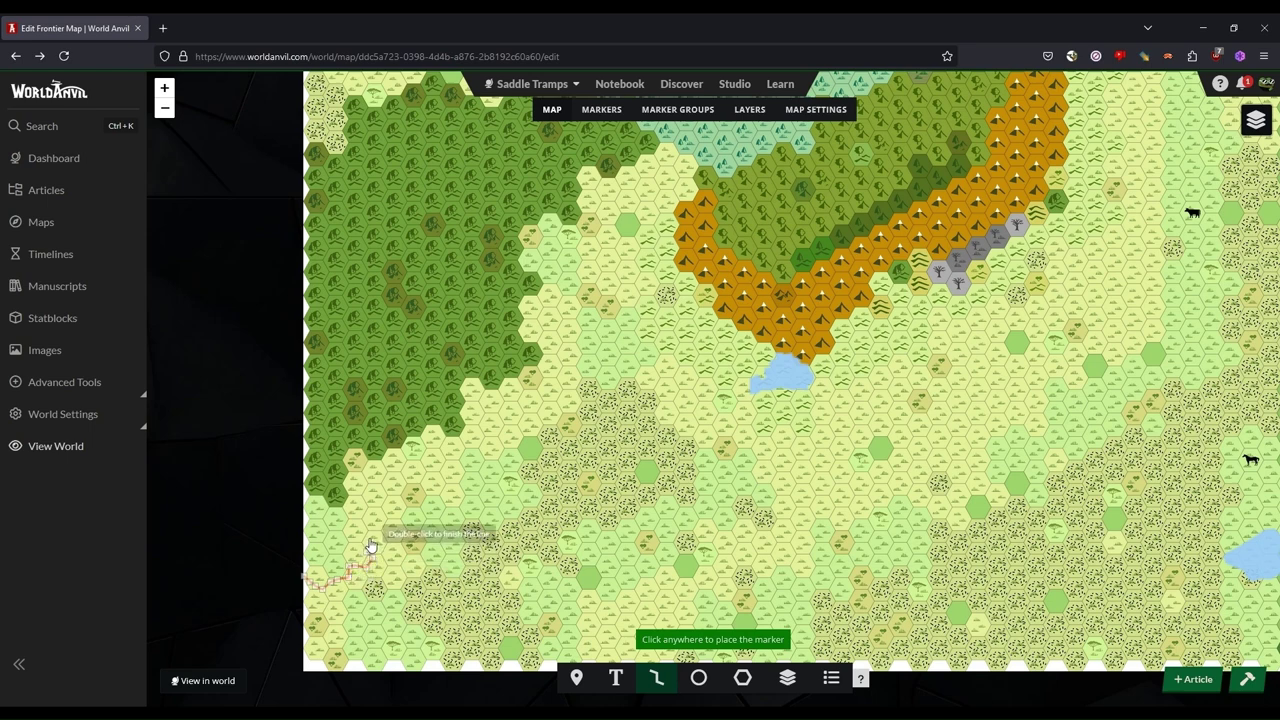
pyautogui.doubleClick(370, 541)
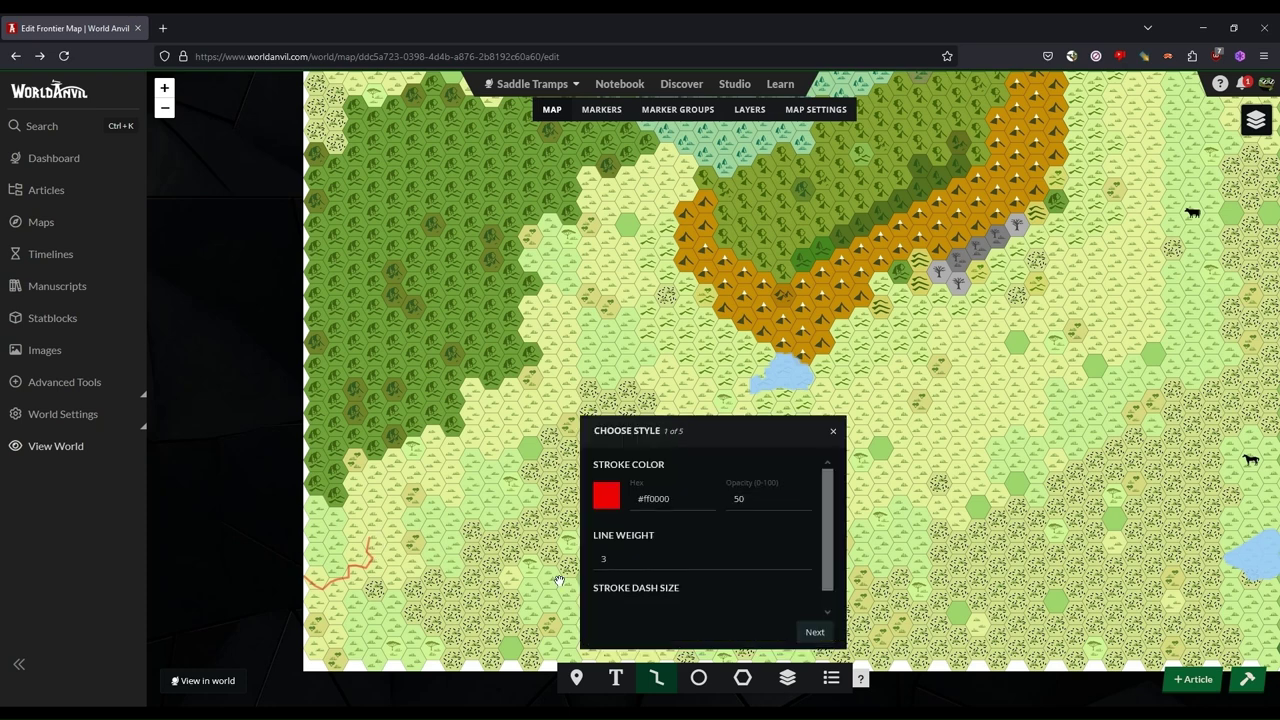
# Step: Discard the short line and start a new red line winding up from the lower-left edge
pyautogui.click(833, 431)
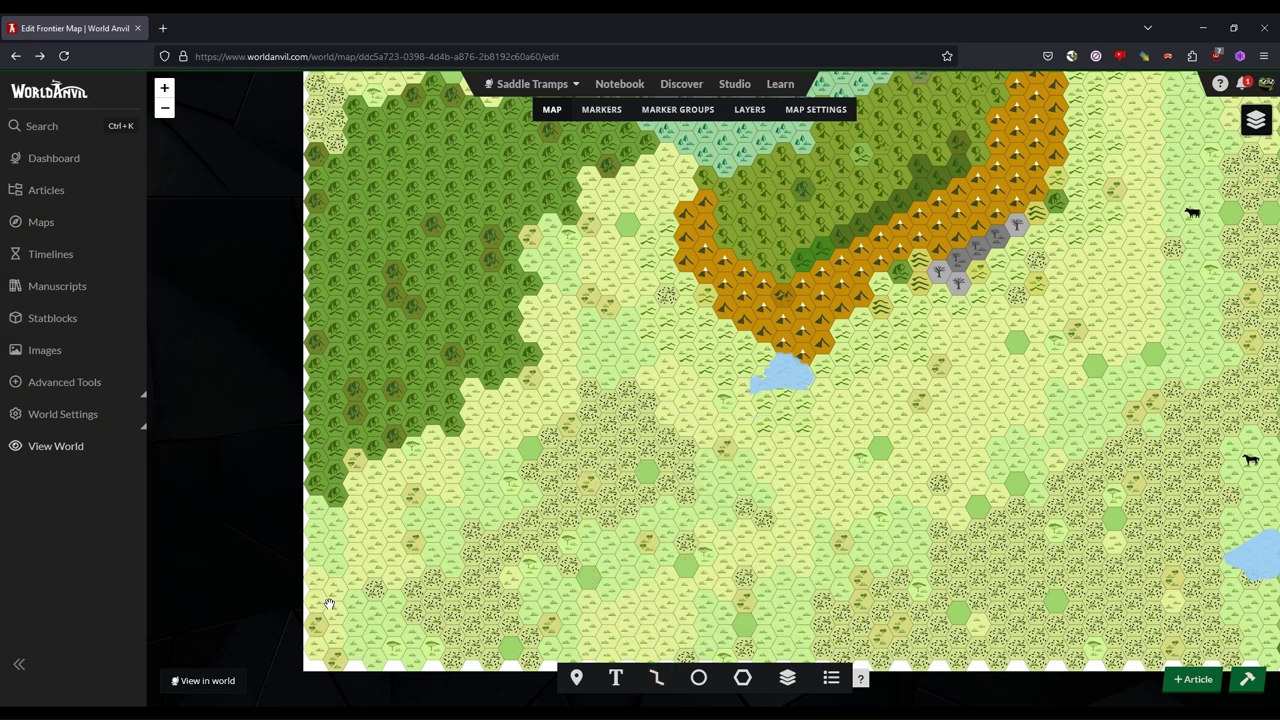
pyautogui.click(657, 684)
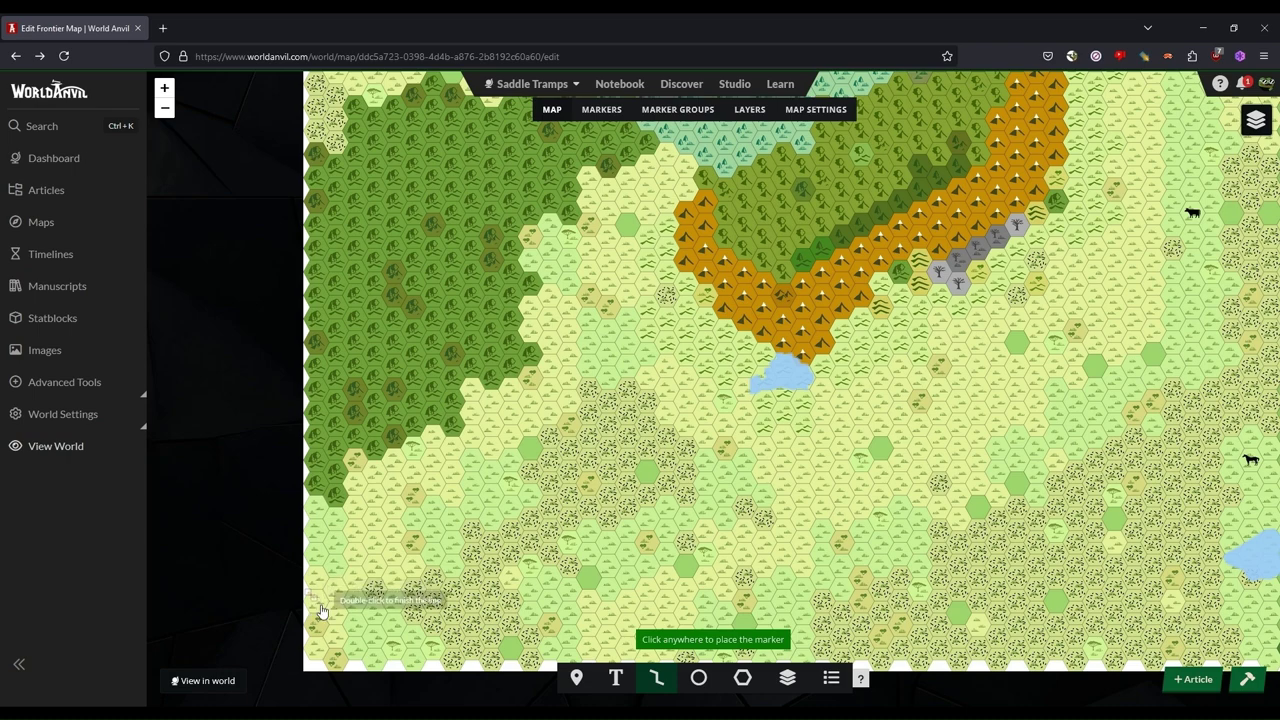
pyautogui.scroll(2, 321, 608)
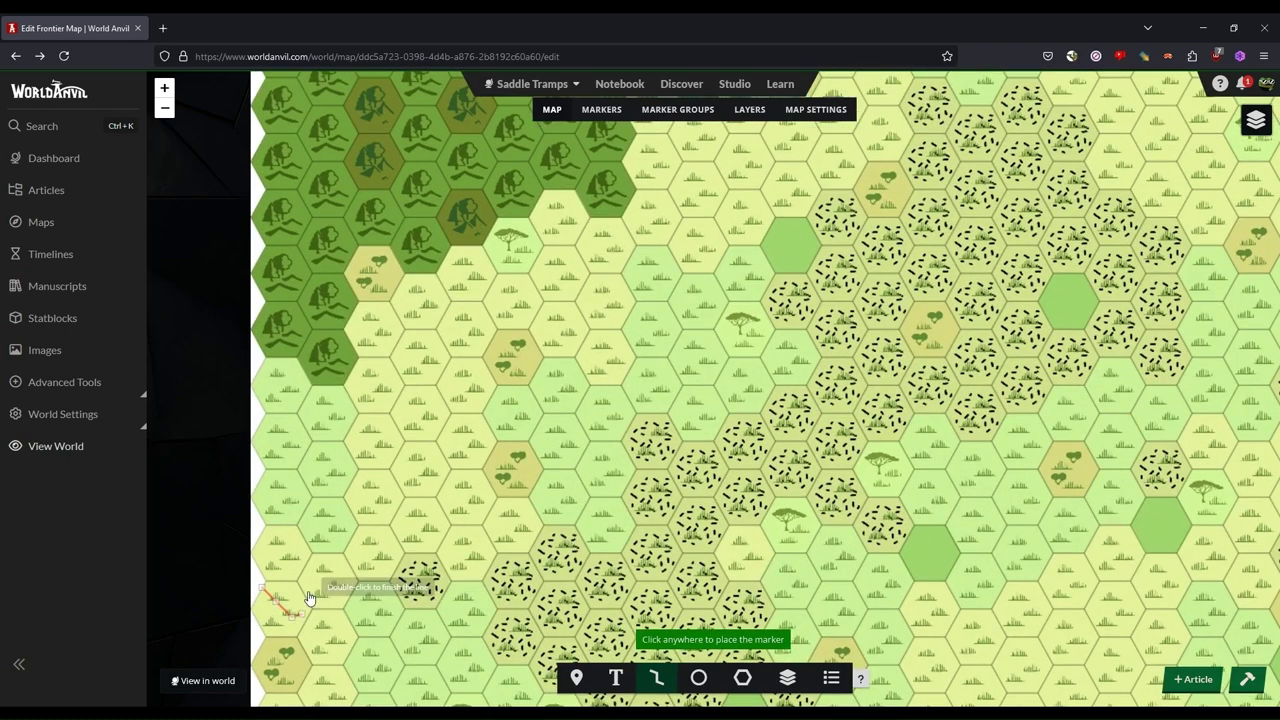
pyautogui.click(306, 591)
pyautogui.click(314, 571)
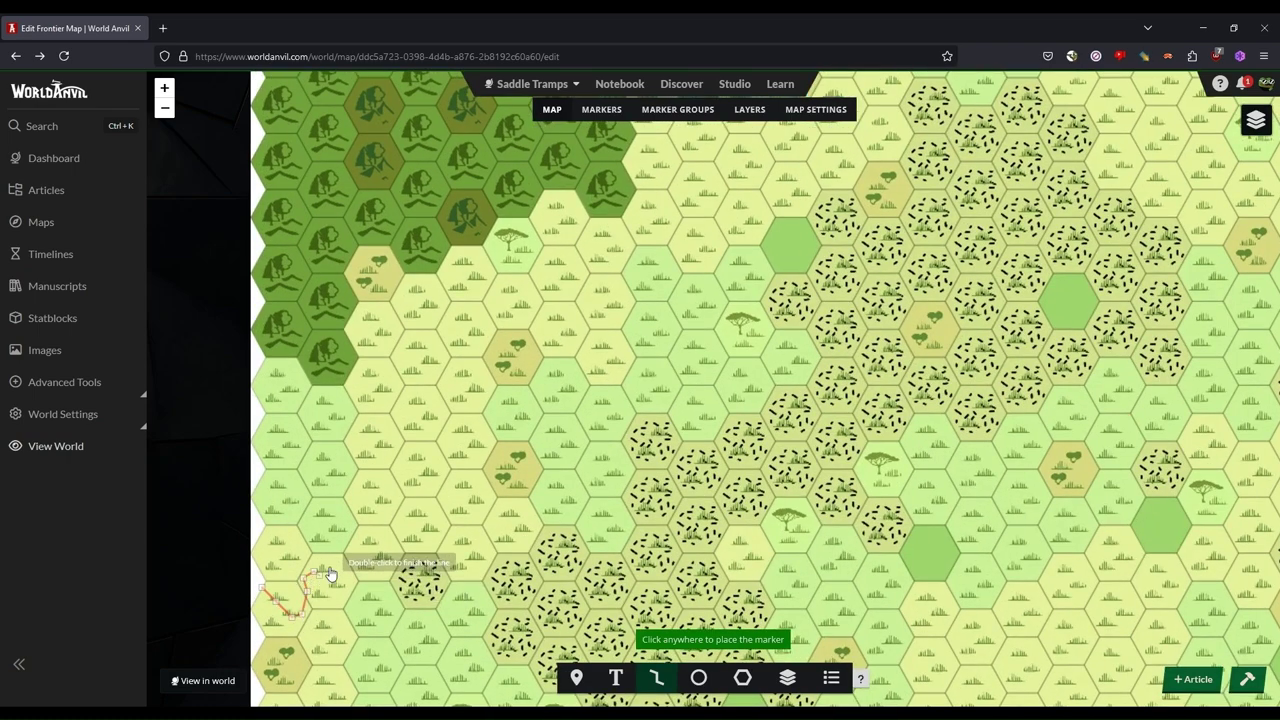
pyautogui.click(330, 560)
pyautogui.click(350, 549)
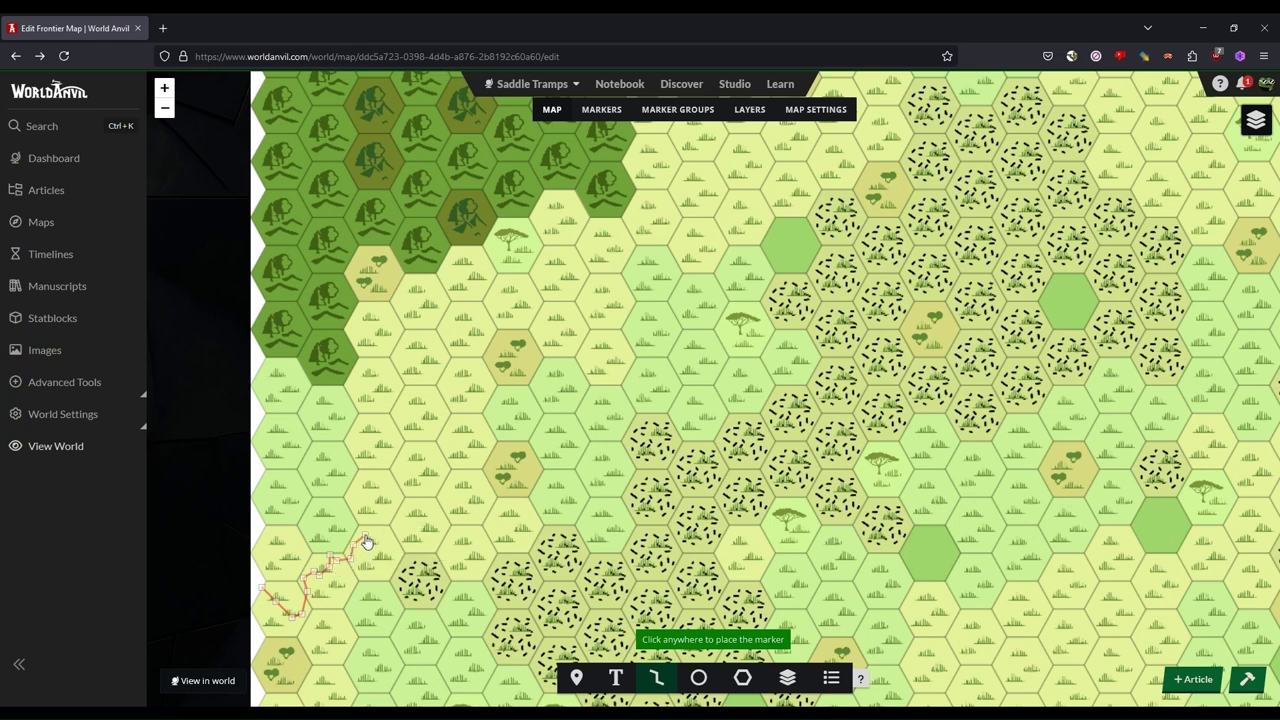
pyautogui.click(364, 537)
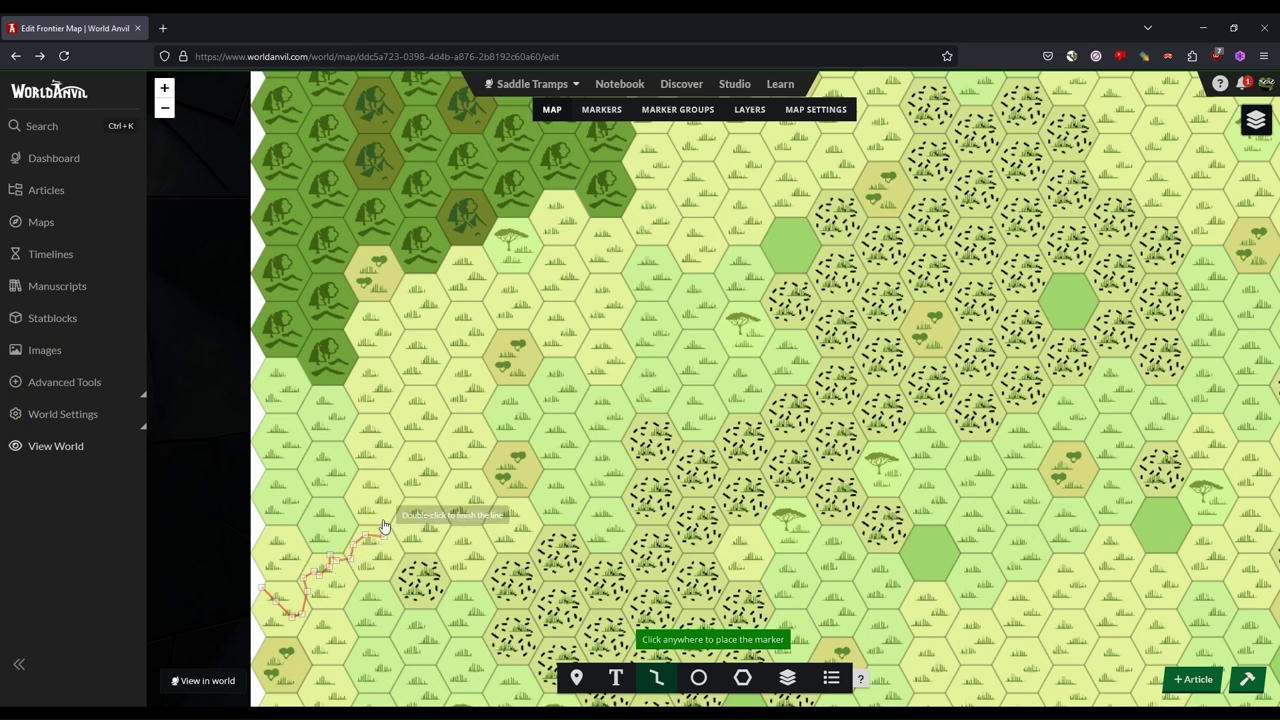
pyautogui.click(383, 532)
pyautogui.click(365, 499)
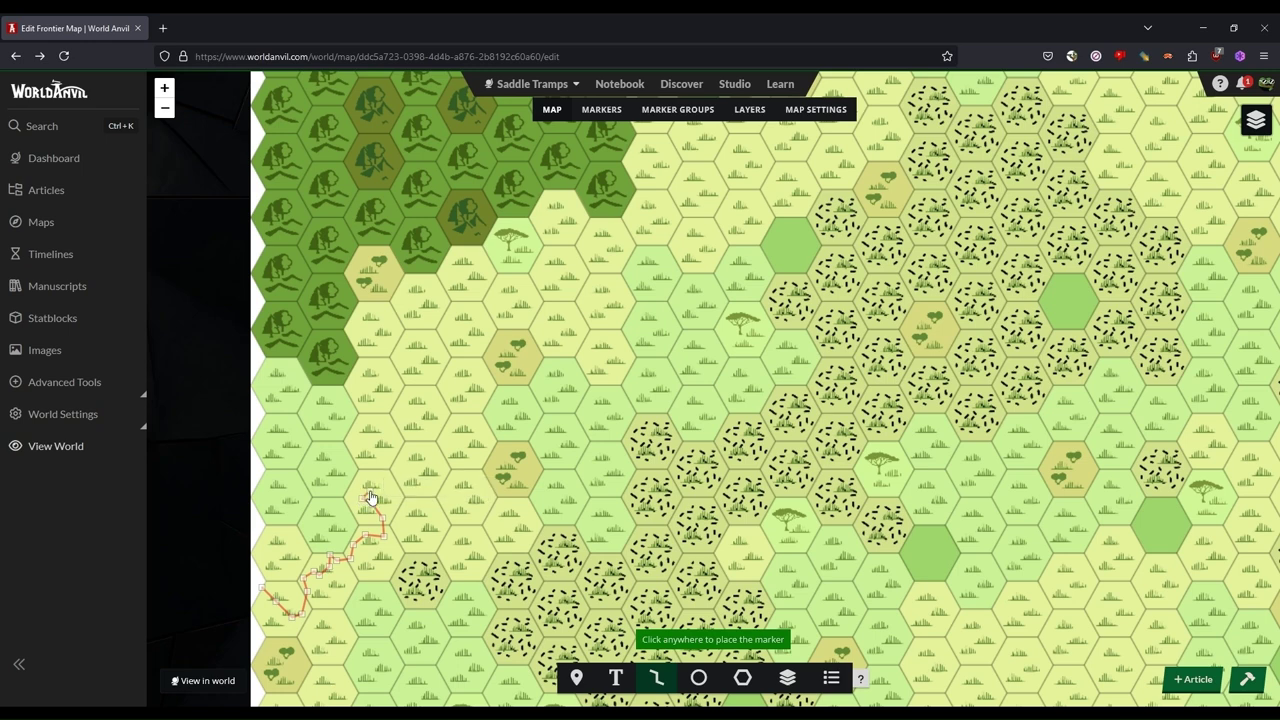
pyautogui.click(382, 489)
# Step: Extend the red line north through the grassland to the forested hills and finish it
pyautogui.click(374, 477)
pyautogui.click(388, 458)
pyautogui.click(394, 432)
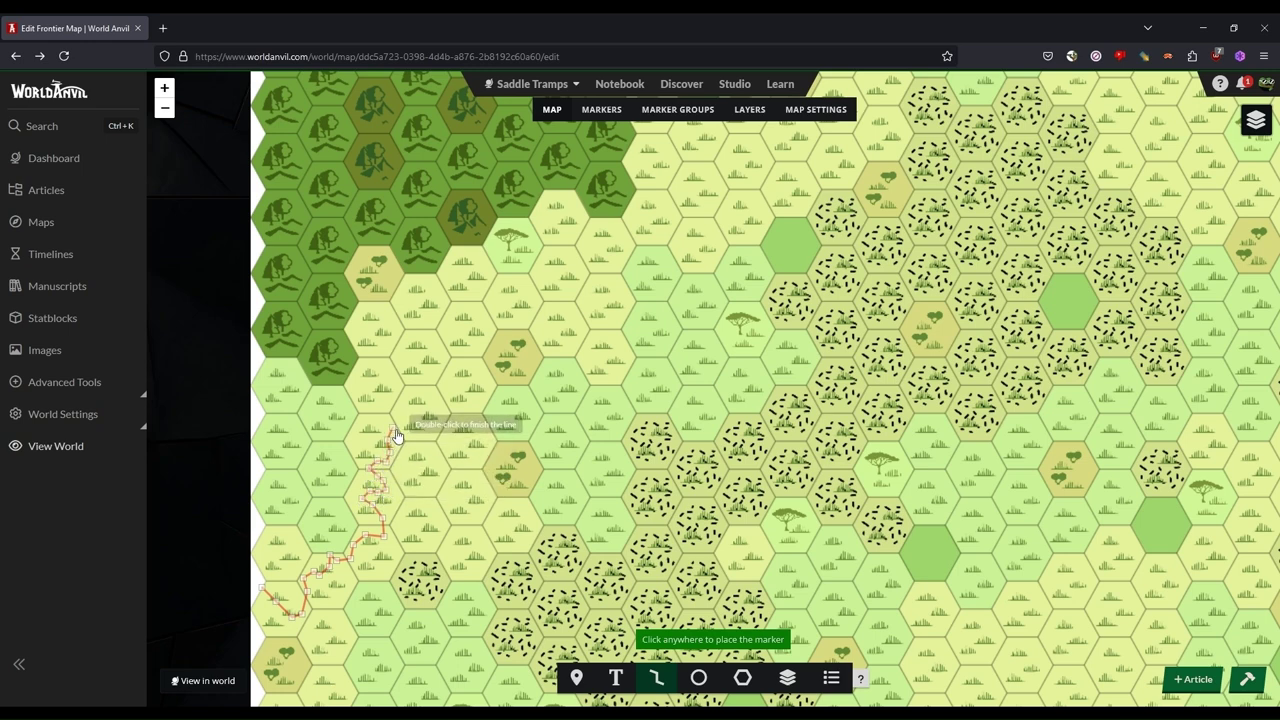
pyautogui.click(402, 424)
pyautogui.click(414, 398)
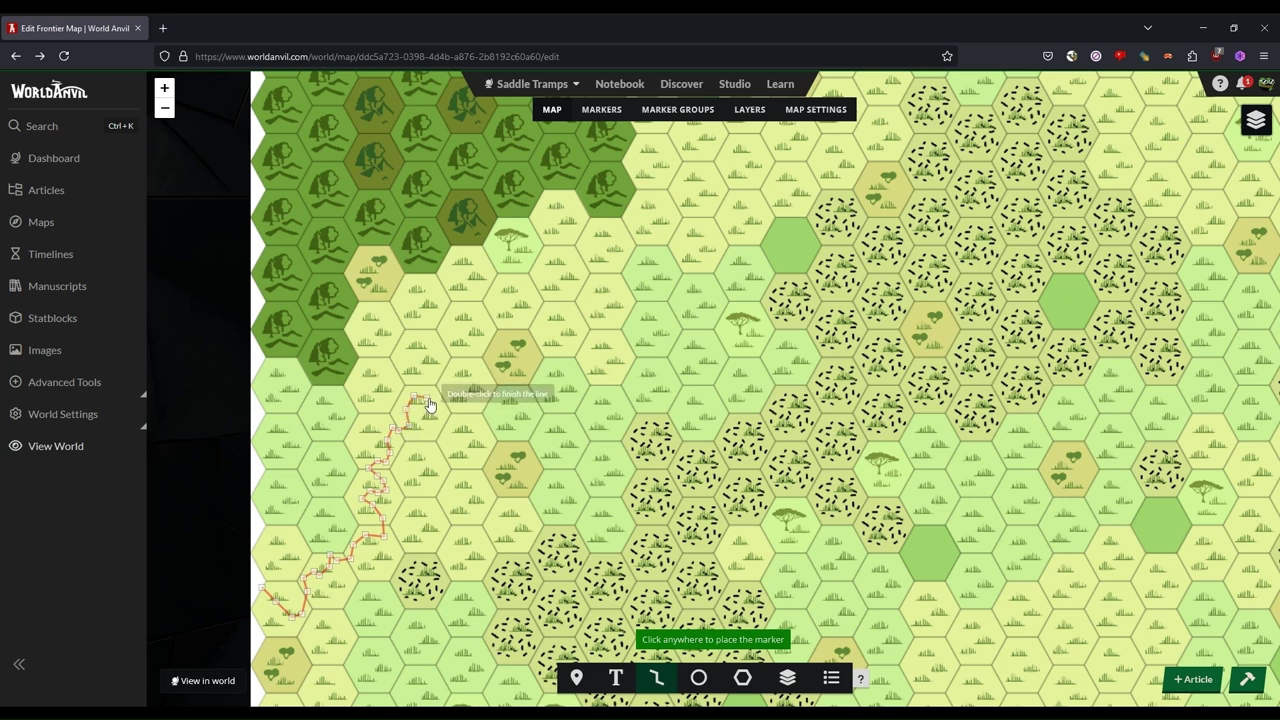
pyautogui.click(431, 376)
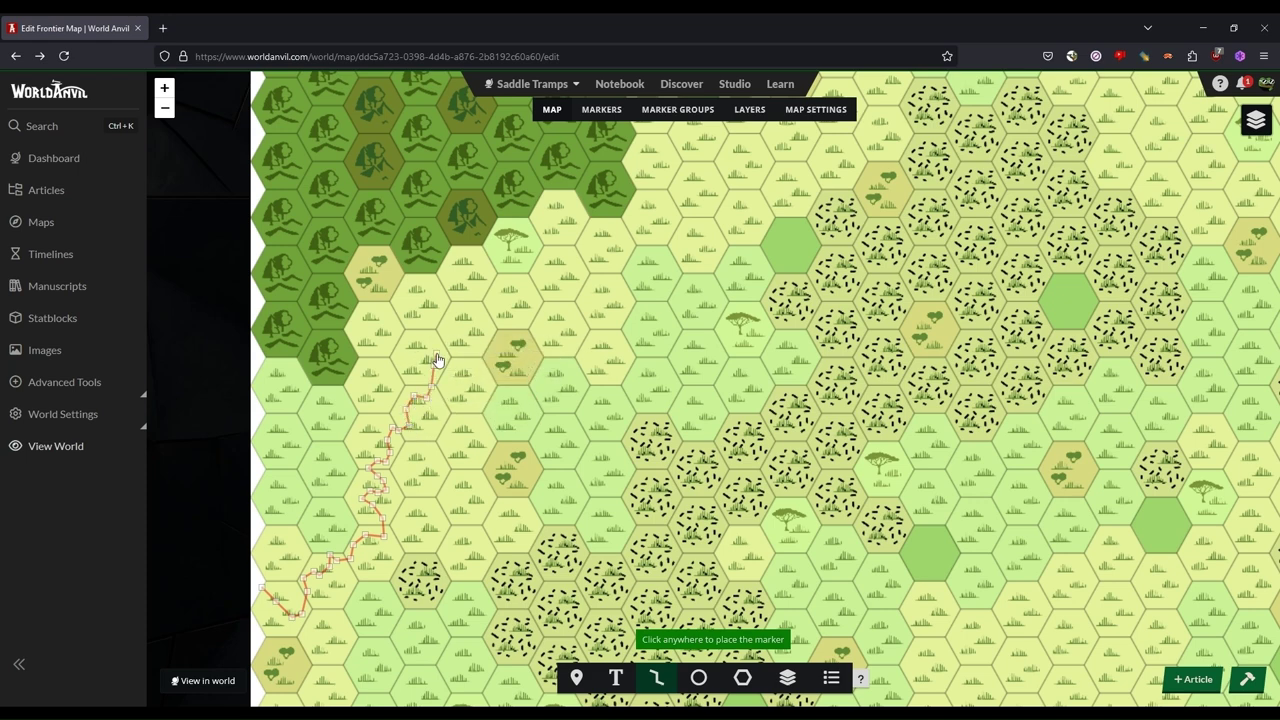
pyautogui.click(437, 341)
pyautogui.click(456, 332)
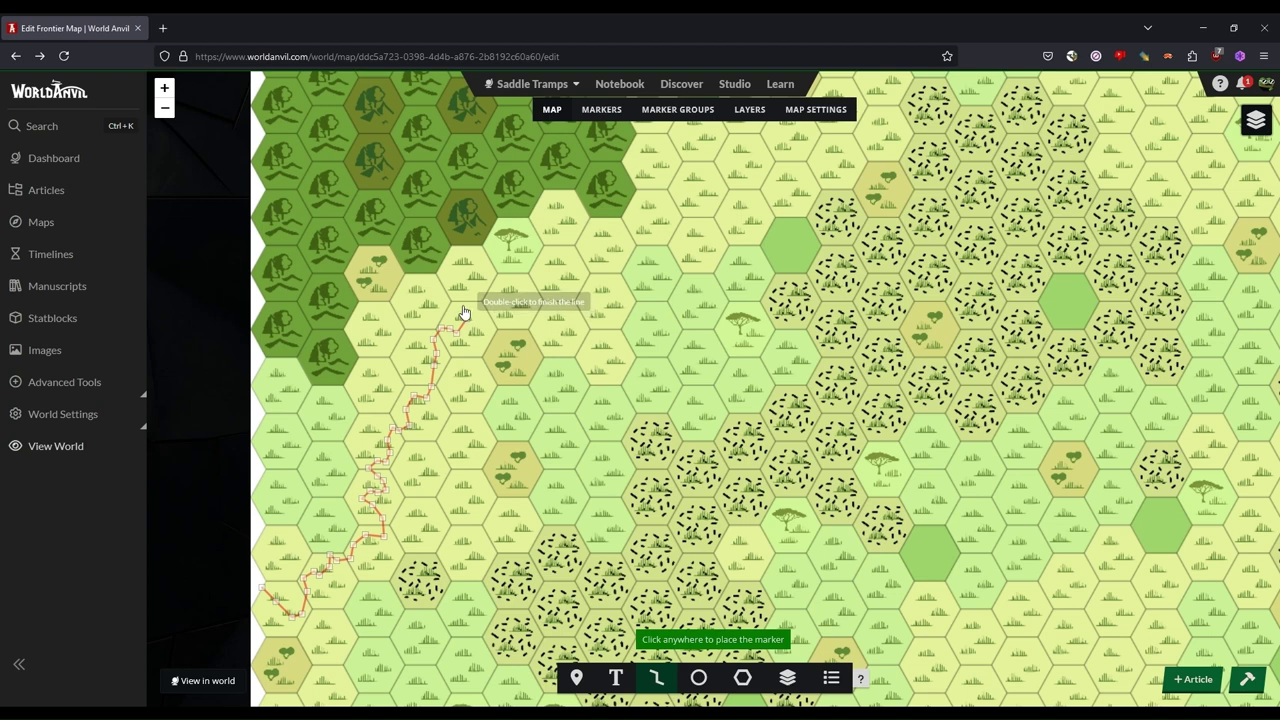
pyautogui.doubleClick(478, 306)
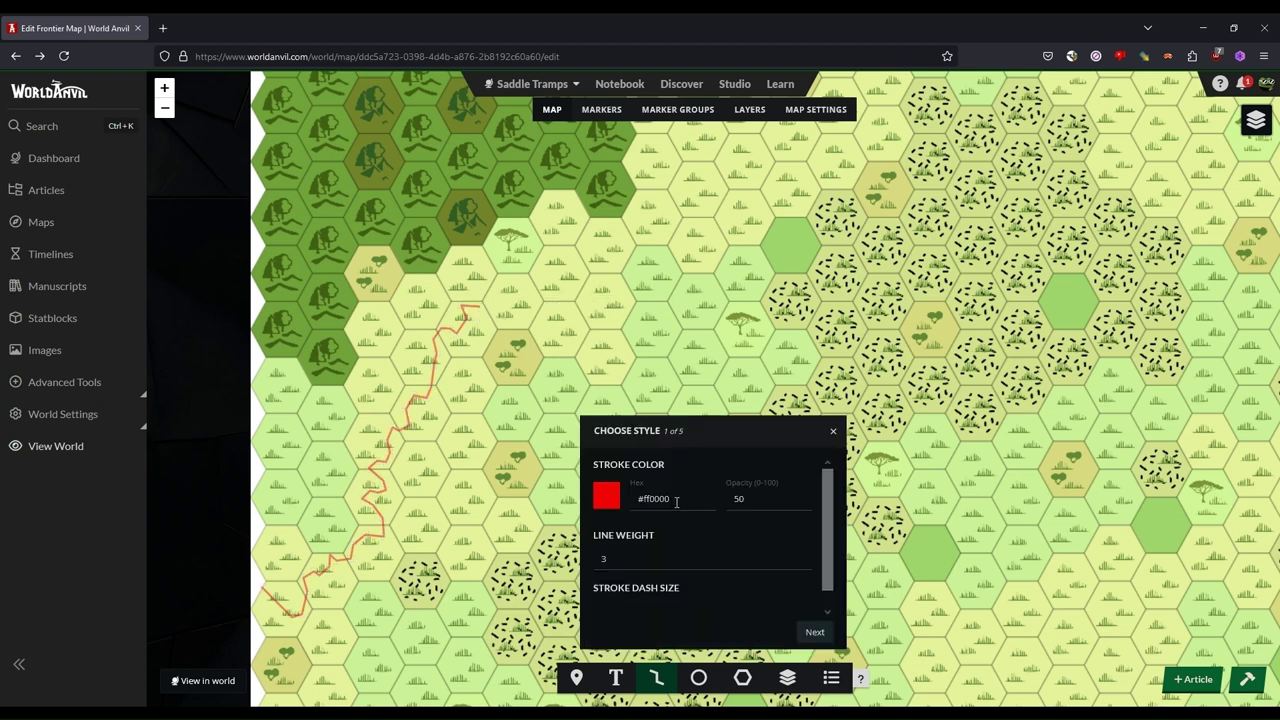
# Step: Style the line with stroke colour #99ccff and dash size 5
pyautogui.moveTo(676, 502); pyautogui.dragTo(586, 506)
pyautogui.write('#99ccff')
pyautogui.scroll(-1, 733, 538)
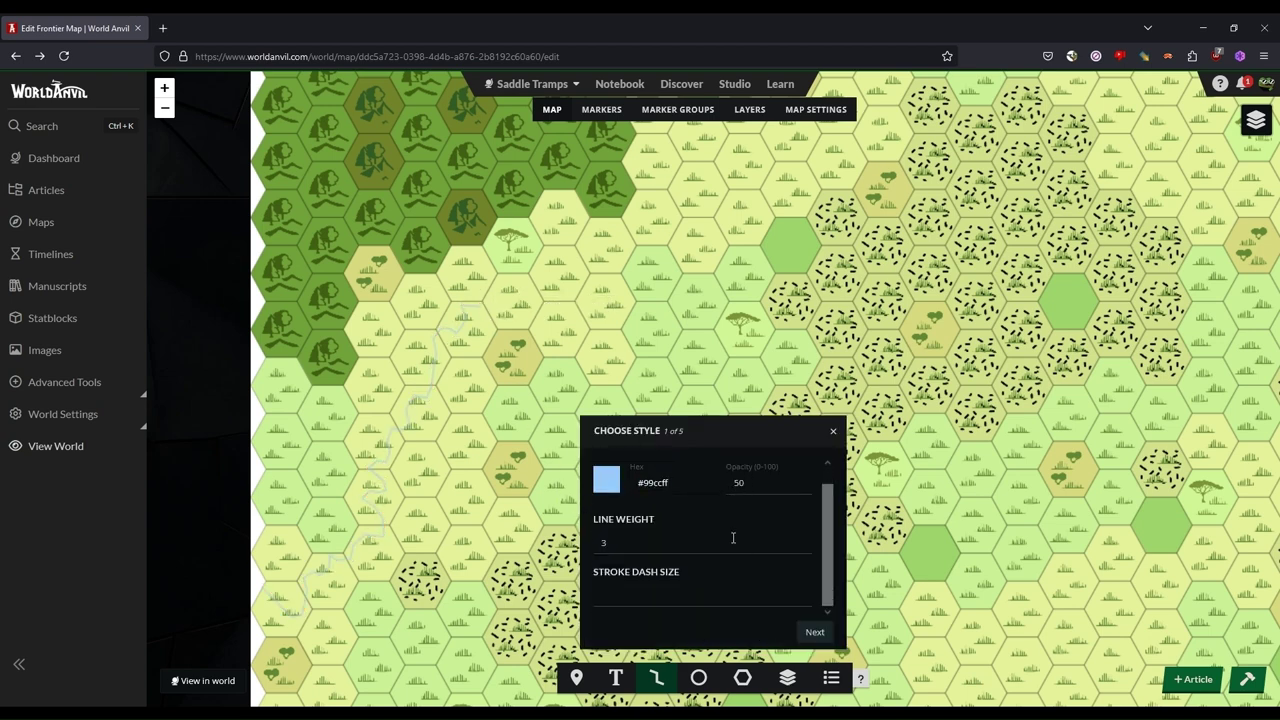
pyautogui.click(646, 599)
pyautogui.write('5')
# Step: Title the line marker 'South Bend' and create it on the map
pyautogui.click(815, 632)
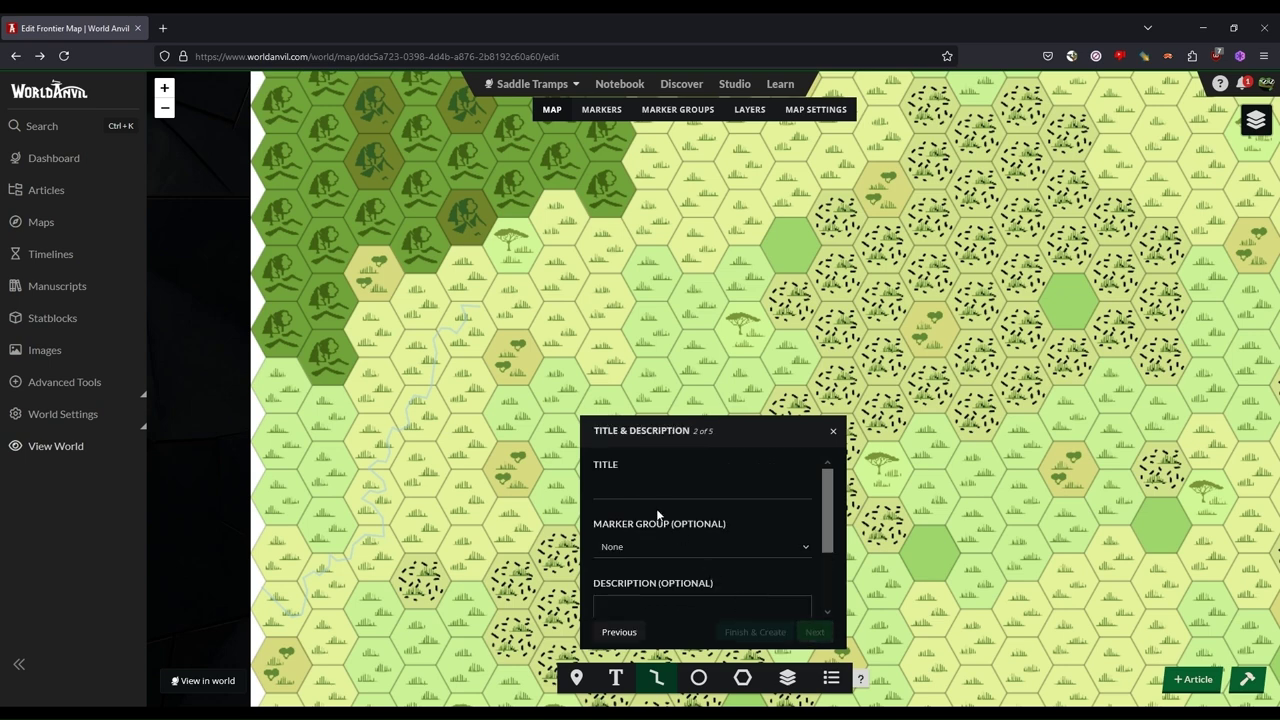
pyautogui.click(633, 487)
pyautogui.write('South B')
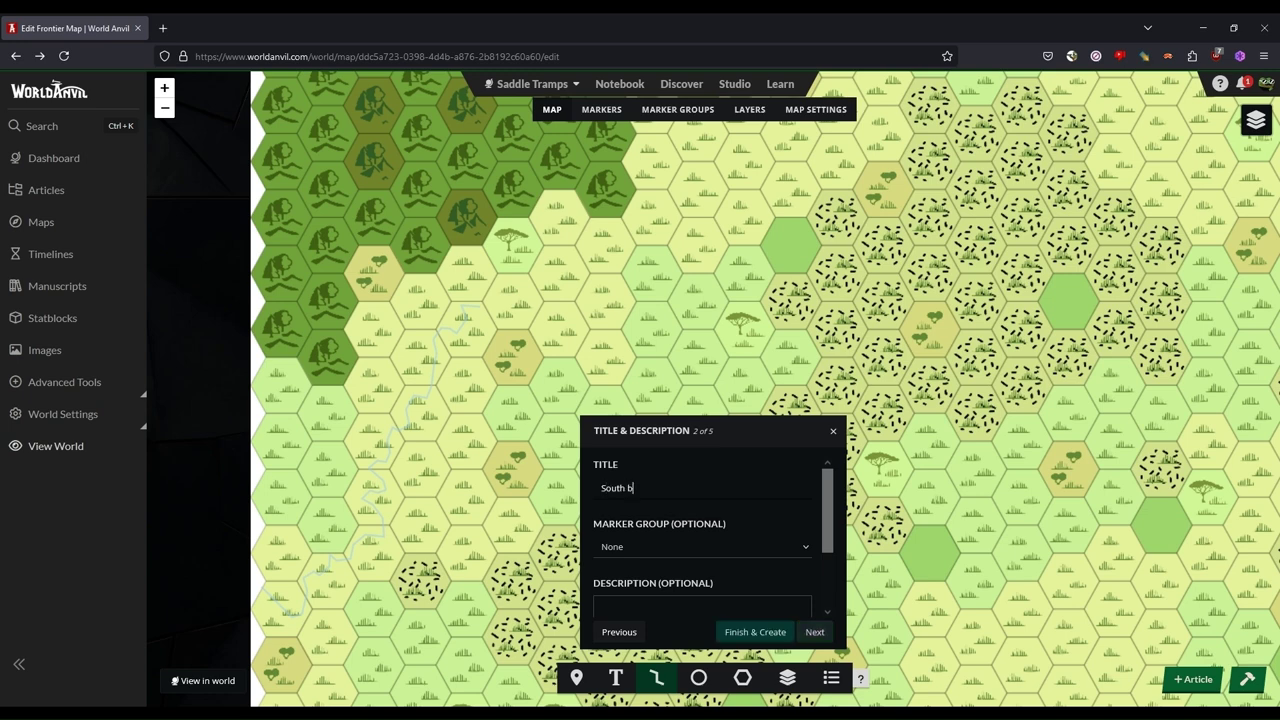
pyautogui.write('end')
pyautogui.scroll(-2, 733, 550)
pyautogui.click(757, 632)
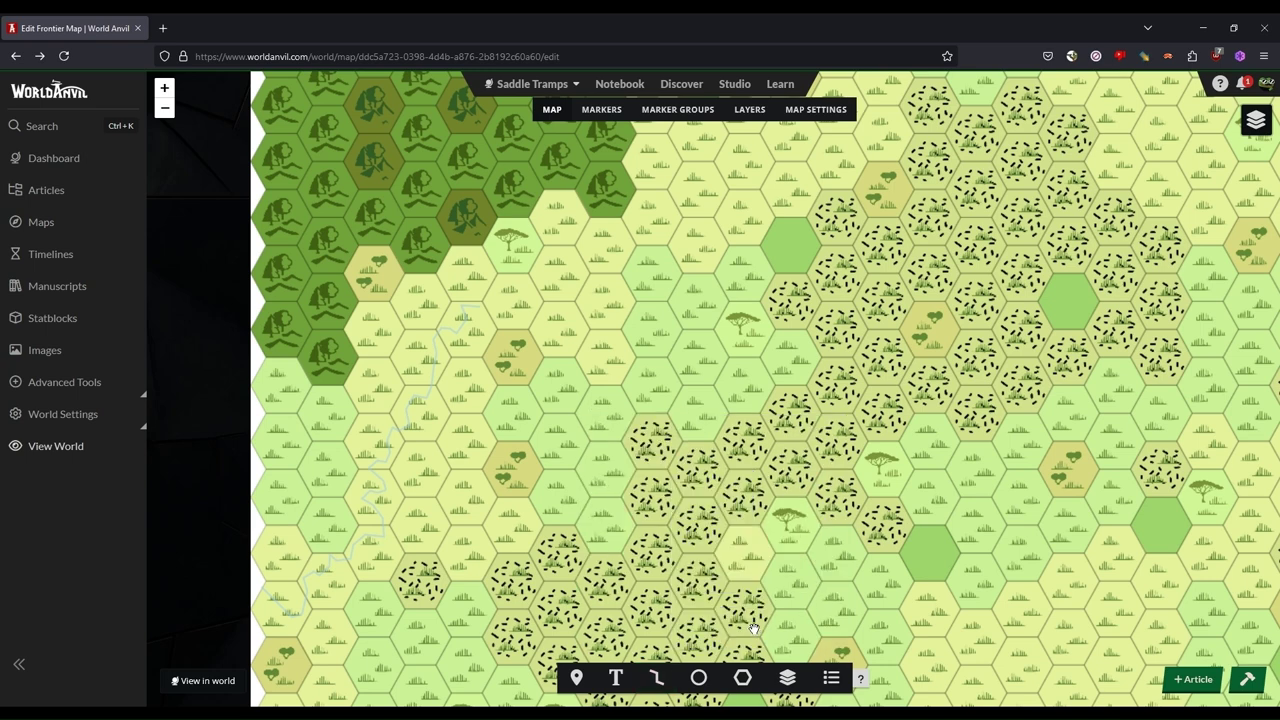
pyautogui.click(374, 512)
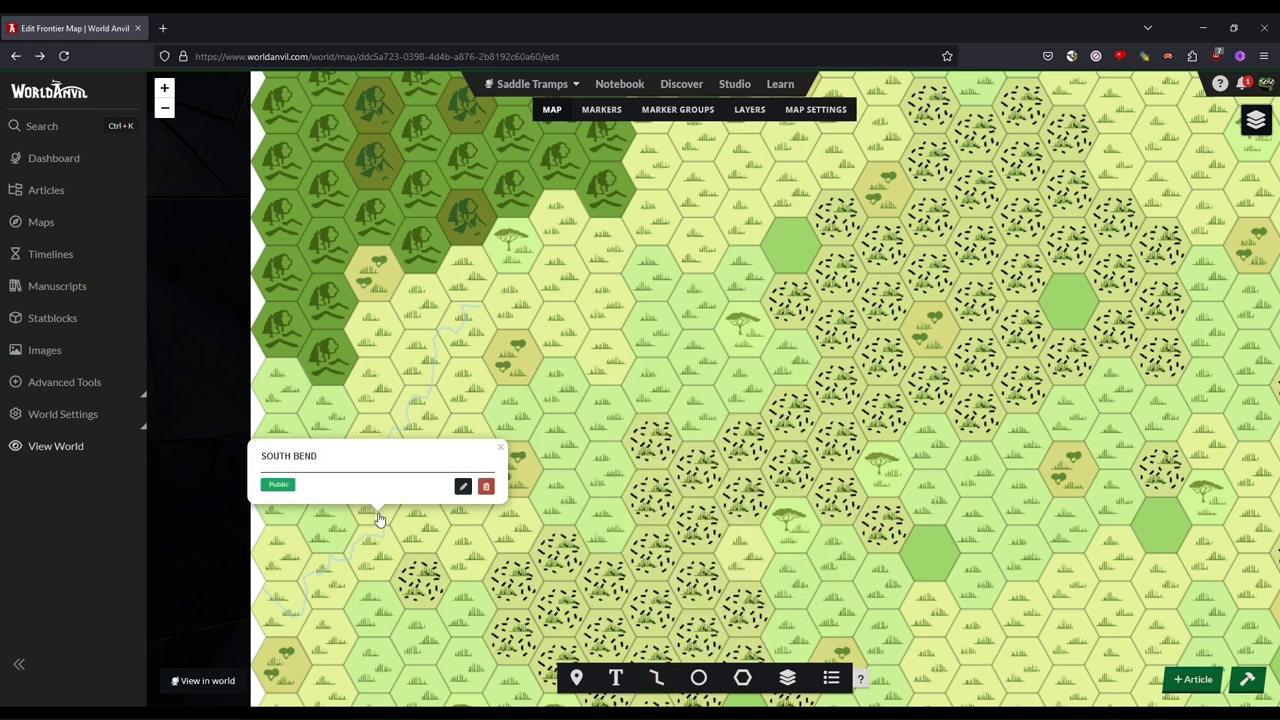
# Step: Open South Bend's full edit page and set the marker type to line
pyautogui.click(467, 487)
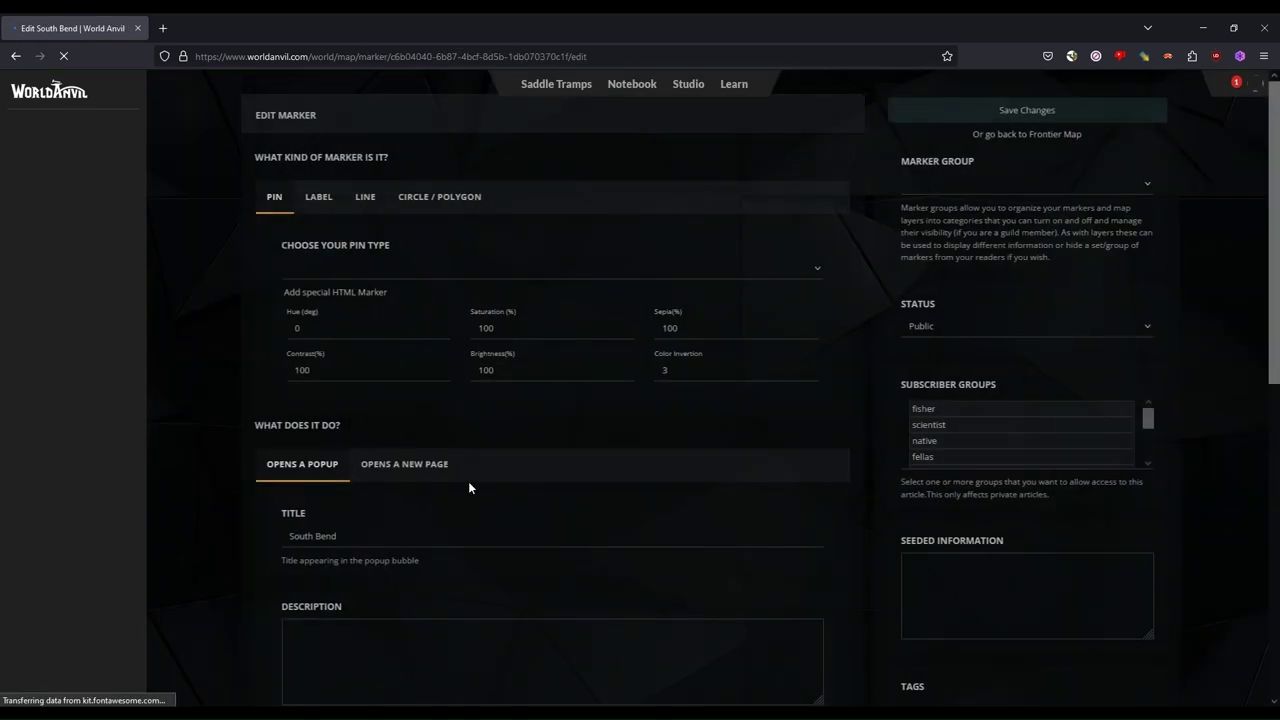
pyautogui.click(362, 197)
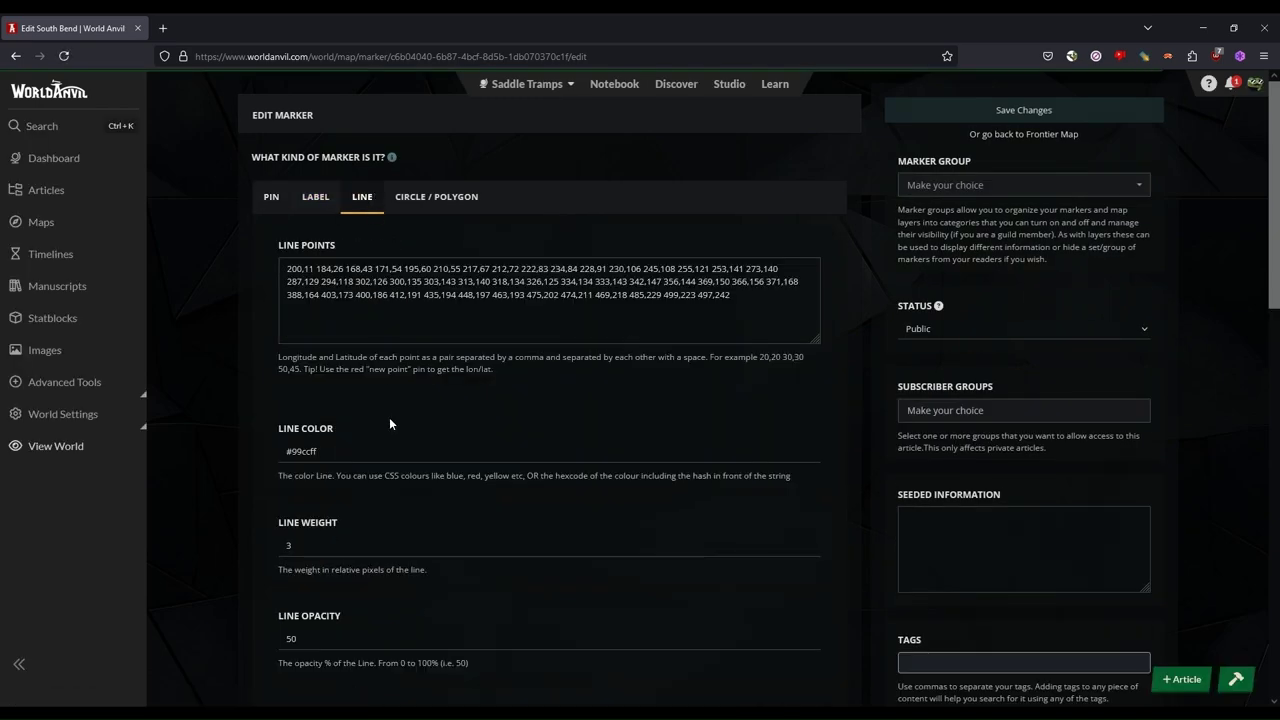
pyautogui.scroll(-2, 391, 423)
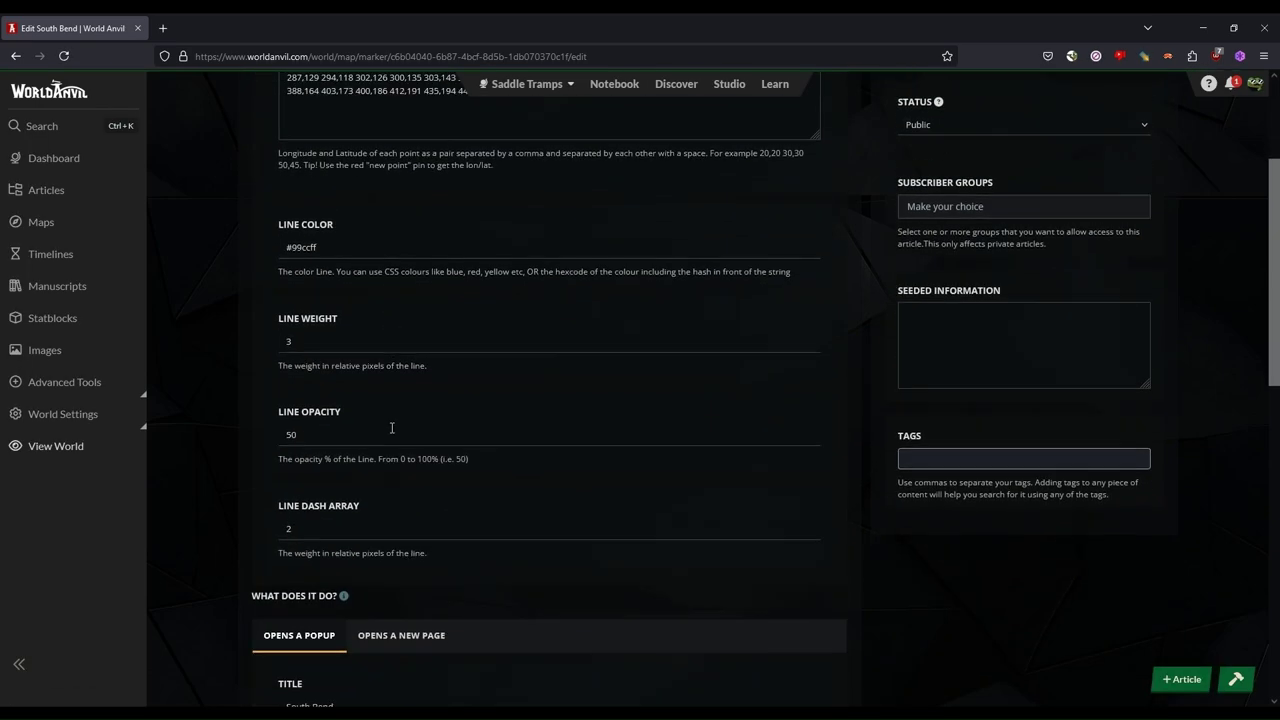
pyautogui.scroll(-2, 391, 428)
pyautogui.scroll(-3, 390, 426)
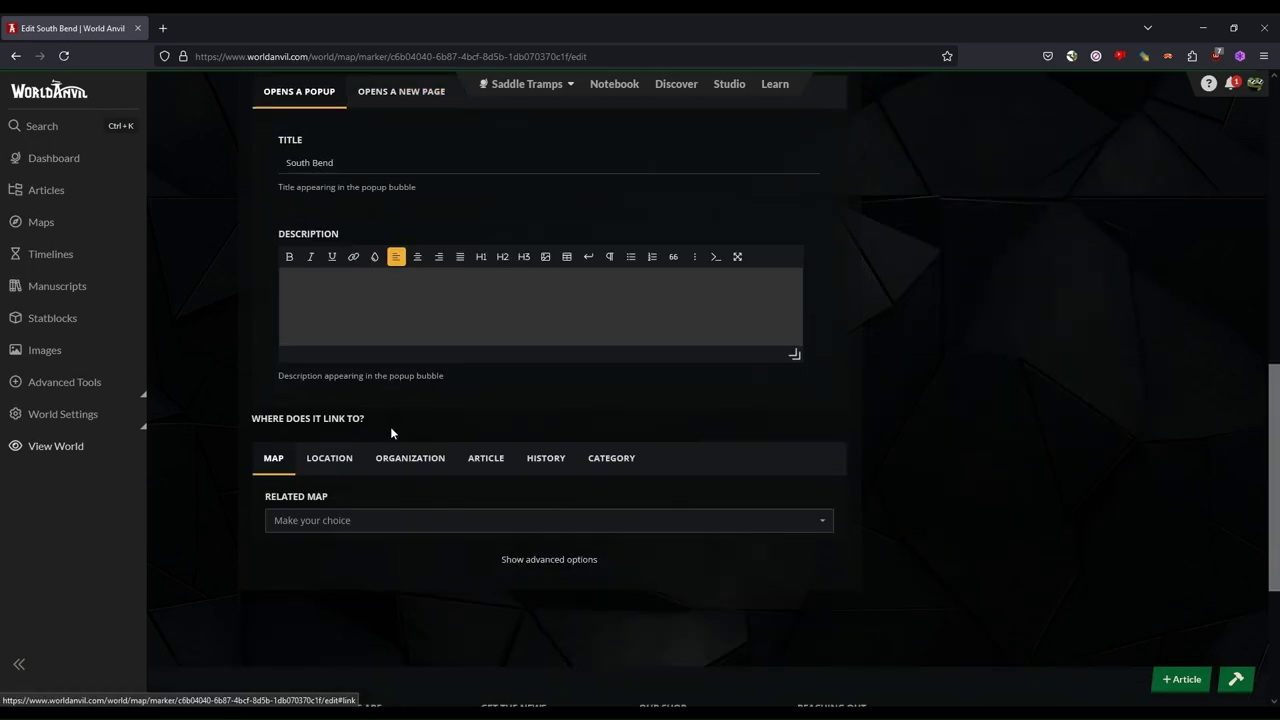
# Step: Link the marker to a new location article named 'South Bend'
pyautogui.click(343, 466)
pyautogui.click(749, 493)
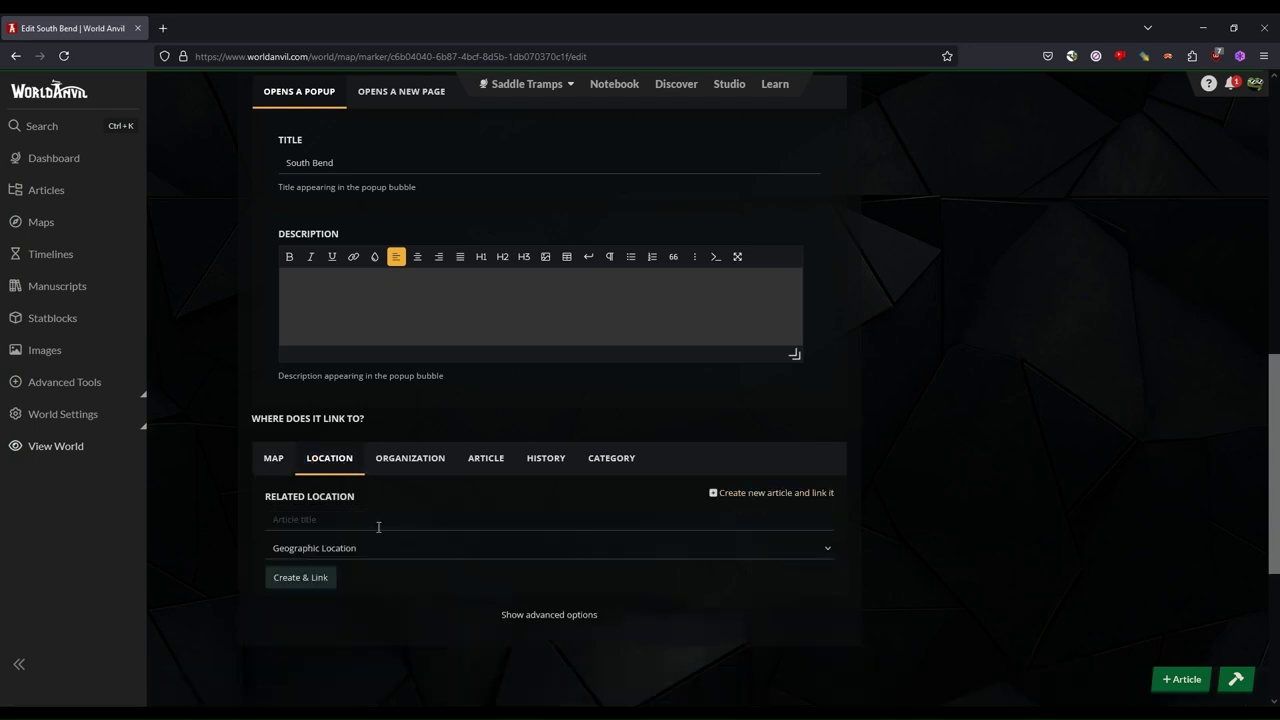
pyautogui.click(326, 518)
pyautogui.write('South Bend')
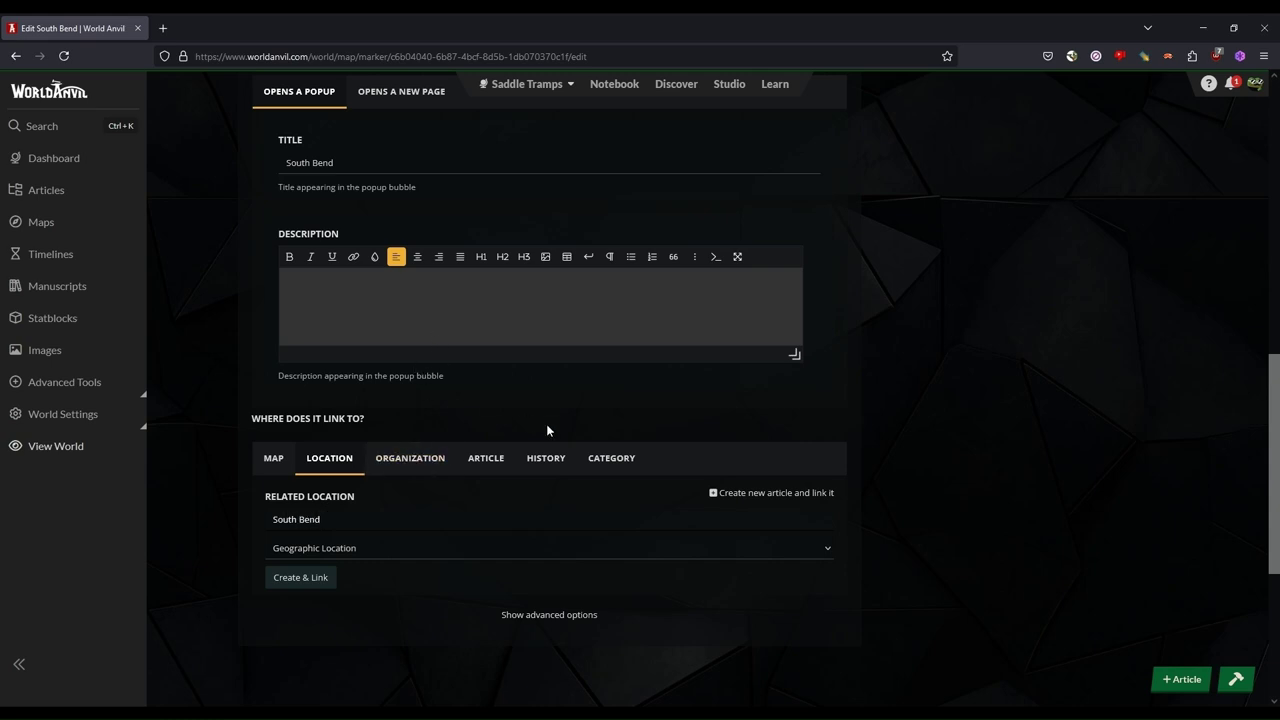
pyautogui.click(310, 580)
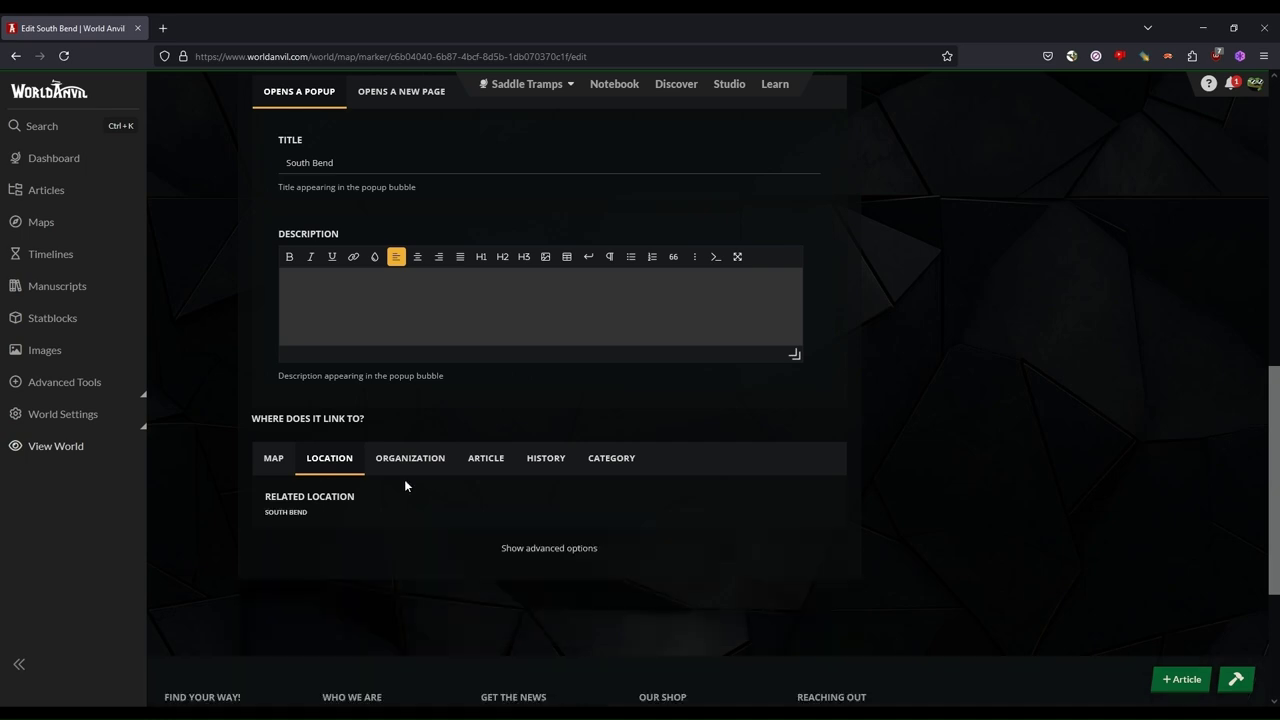
# Step: Change the link to the Landmarks category instead
pyautogui.click(440, 458)
pyautogui.click(486, 458)
pyautogui.click(546, 458)
pyautogui.click(611, 458)
pyautogui.click(525, 520)
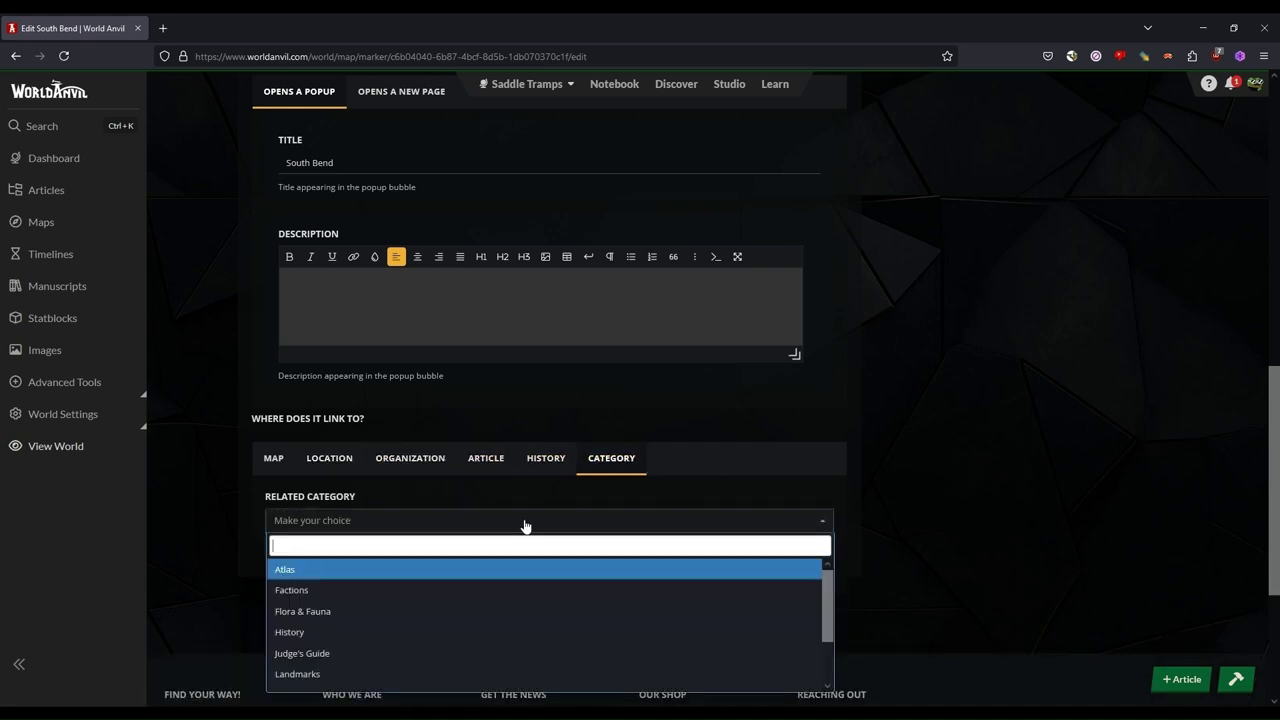
pyautogui.scroll(-2, 354, 620)
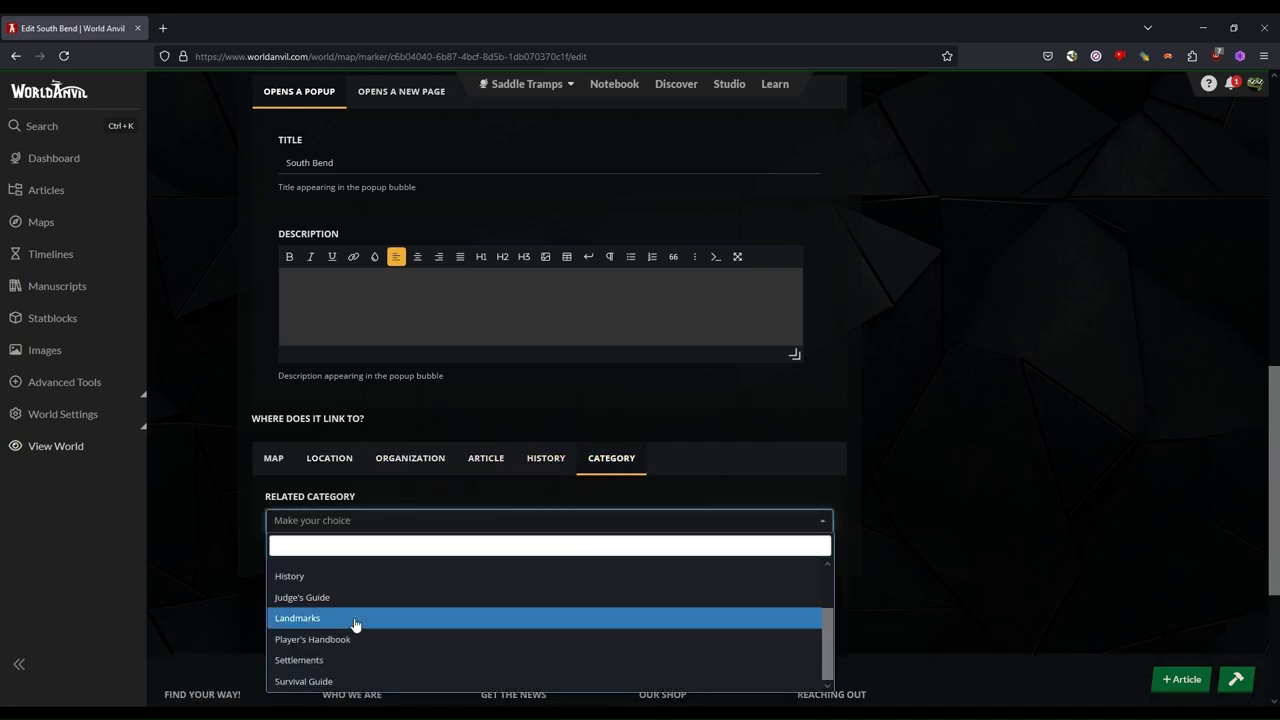
pyautogui.click(354, 620)
# Step: Set the Line Dash Array to 6 and justify the description text
pyautogui.scroll(3, 417, 388)
pyautogui.scroll(5, 416, 390)
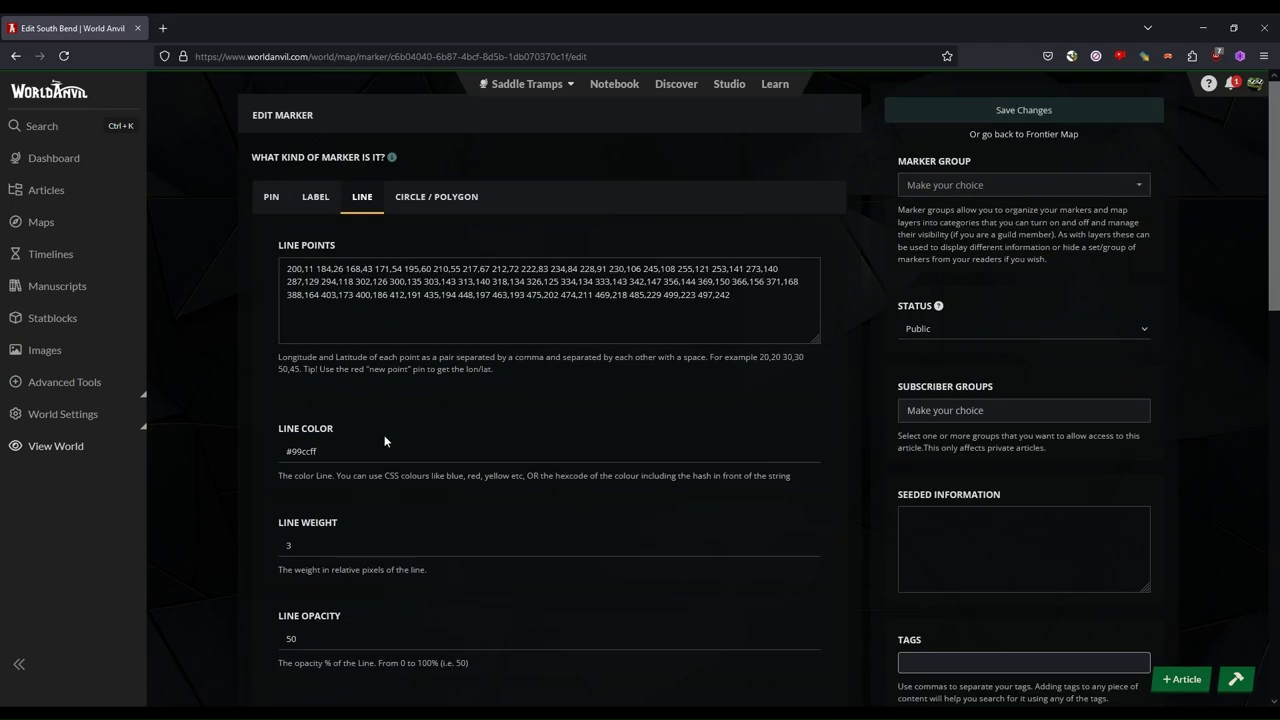
pyautogui.scroll(-2, 384, 440)
pyautogui.click(312, 528)
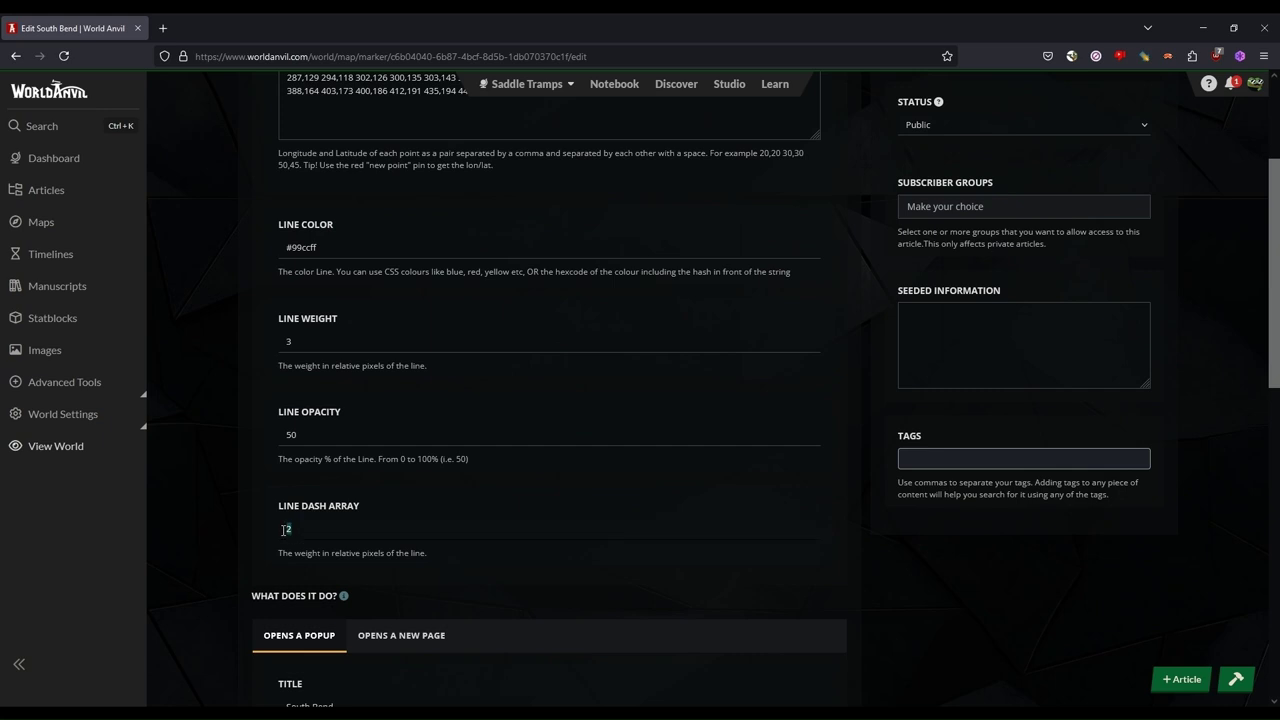
pyautogui.press('BackSpace')
pyautogui.write('6')
pyautogui.scroll(-4, 485, 498)
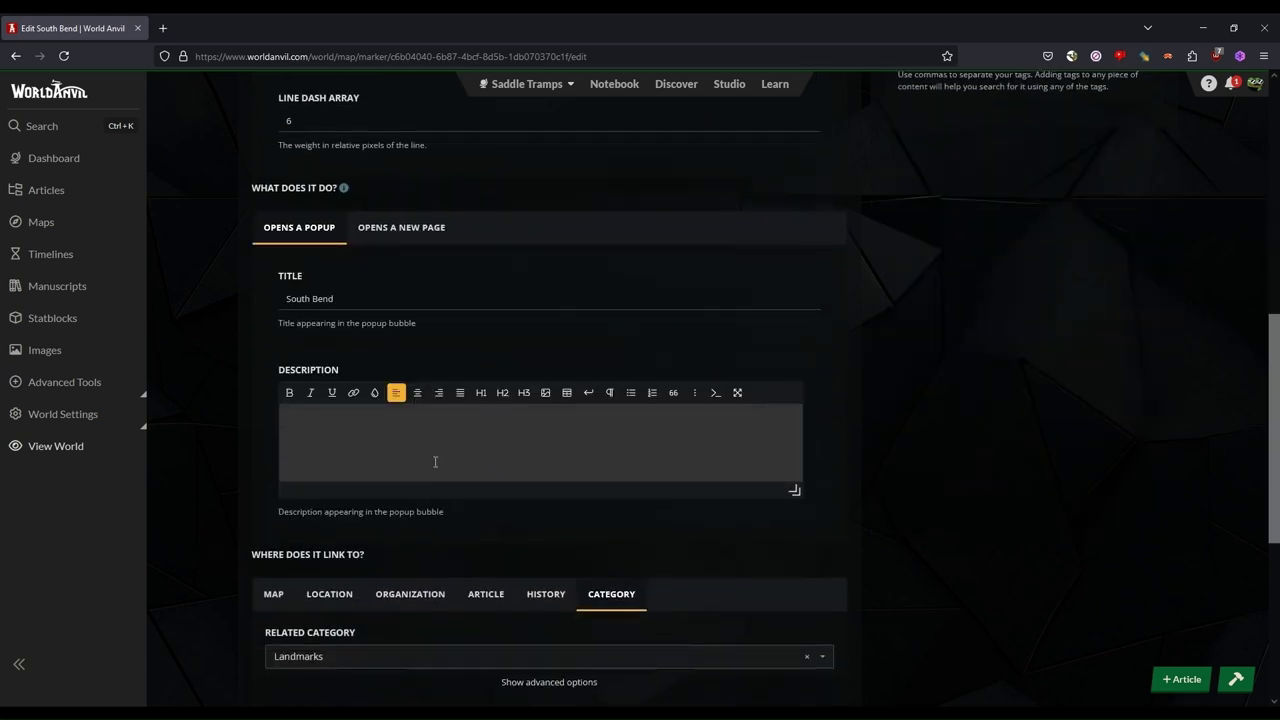
pyautogui.click(460, 392)
pyautogui.write('This river starts off almost blocks as it drains from the fens and then becomes exceedingly clear the furth')
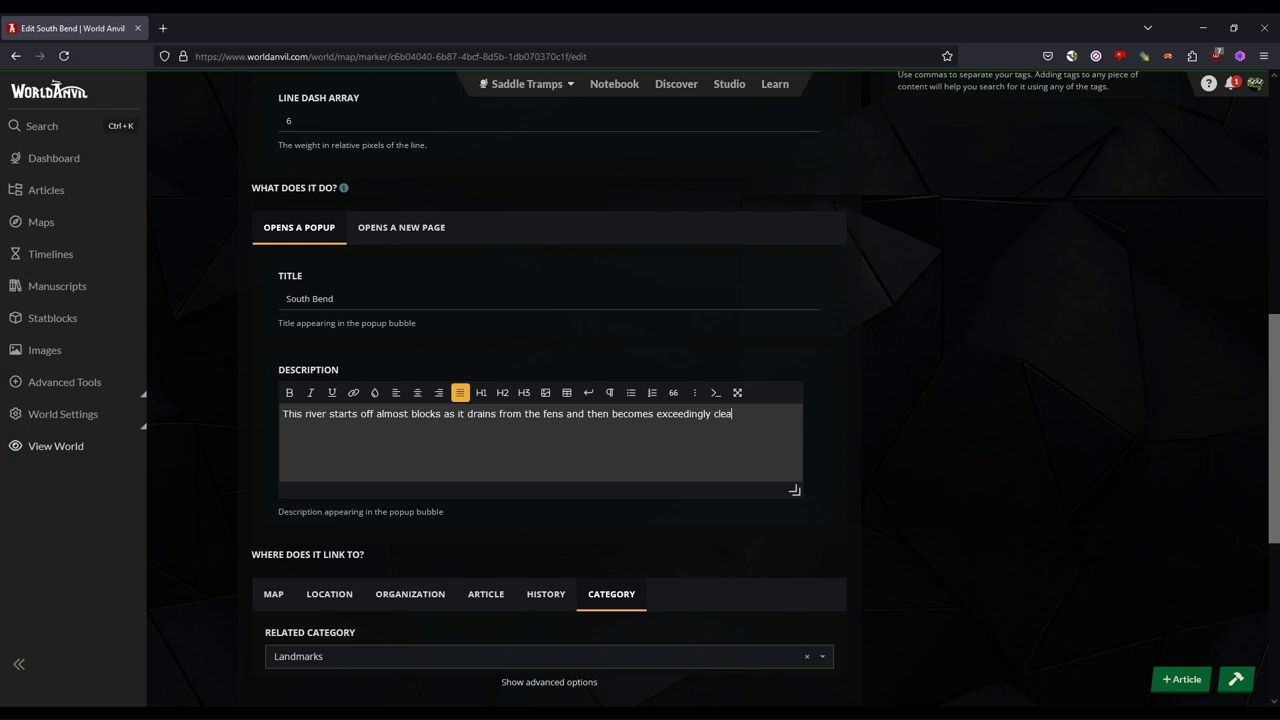
# Step: Finish the river description with 'further south' and return to the top of the Edit Marker form
pyautogui.write('er south it gets.')
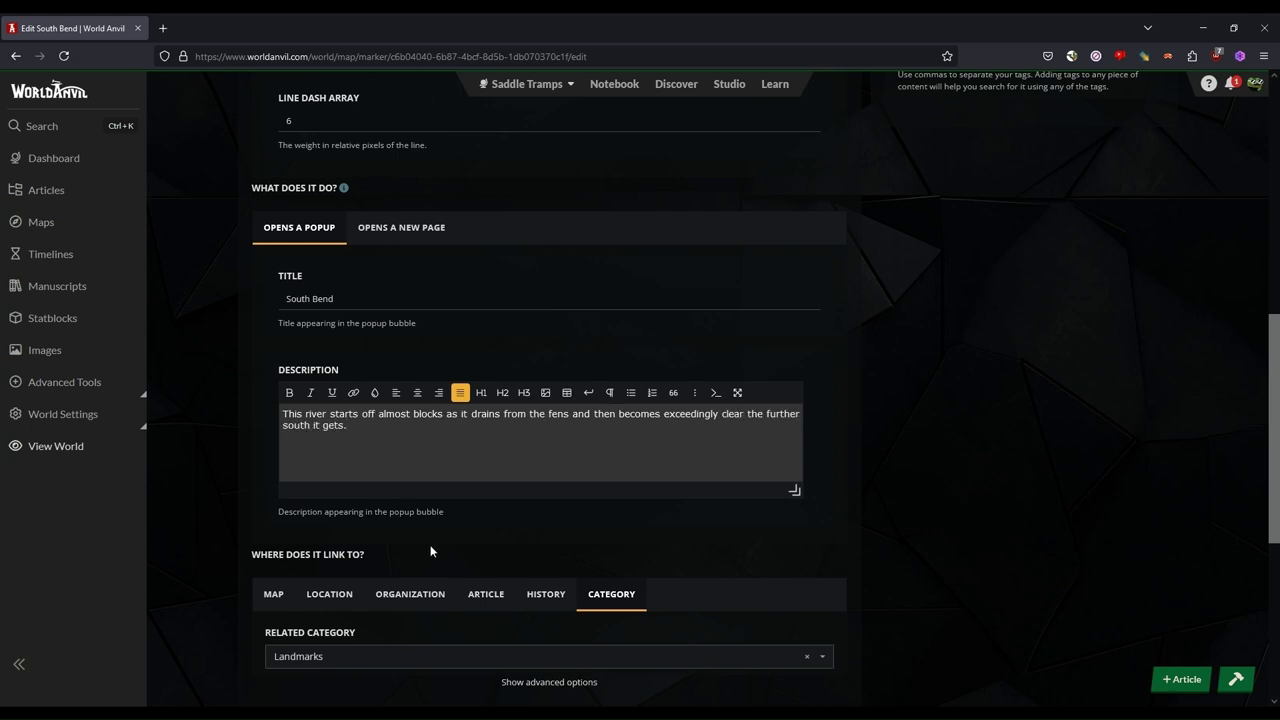
pyautogui.scroll(2, 481, 542)
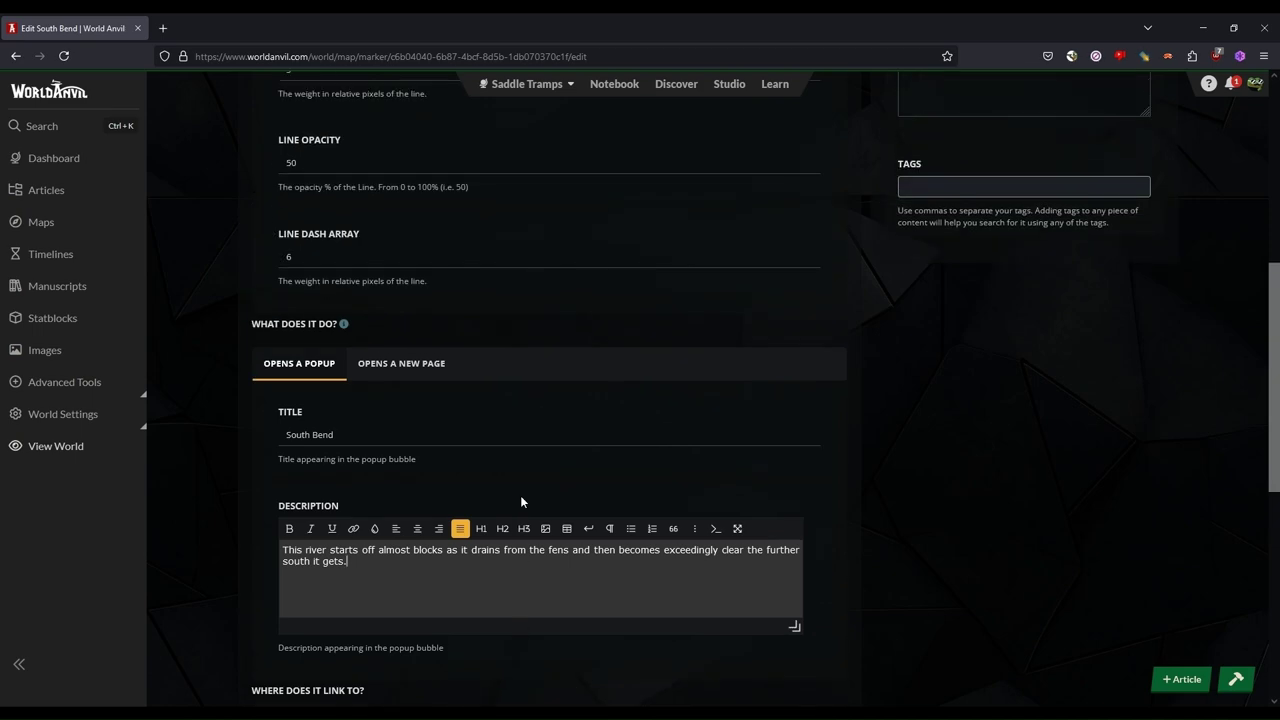
pyautogui.scroll(5, 520, 501)
# Step: Save the South Bend marker changes
pyautogui.click(1018, 109)
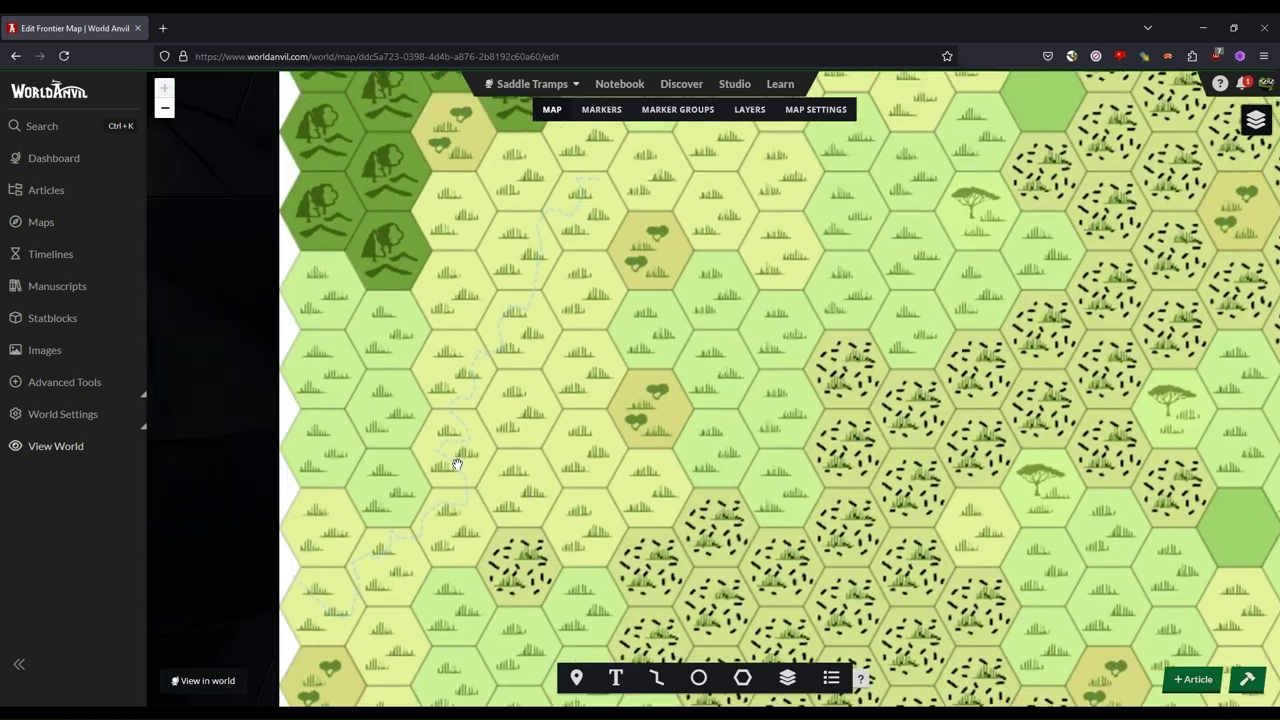
pyautogui.click(456, 464)
pyautogui.click(541, 441)
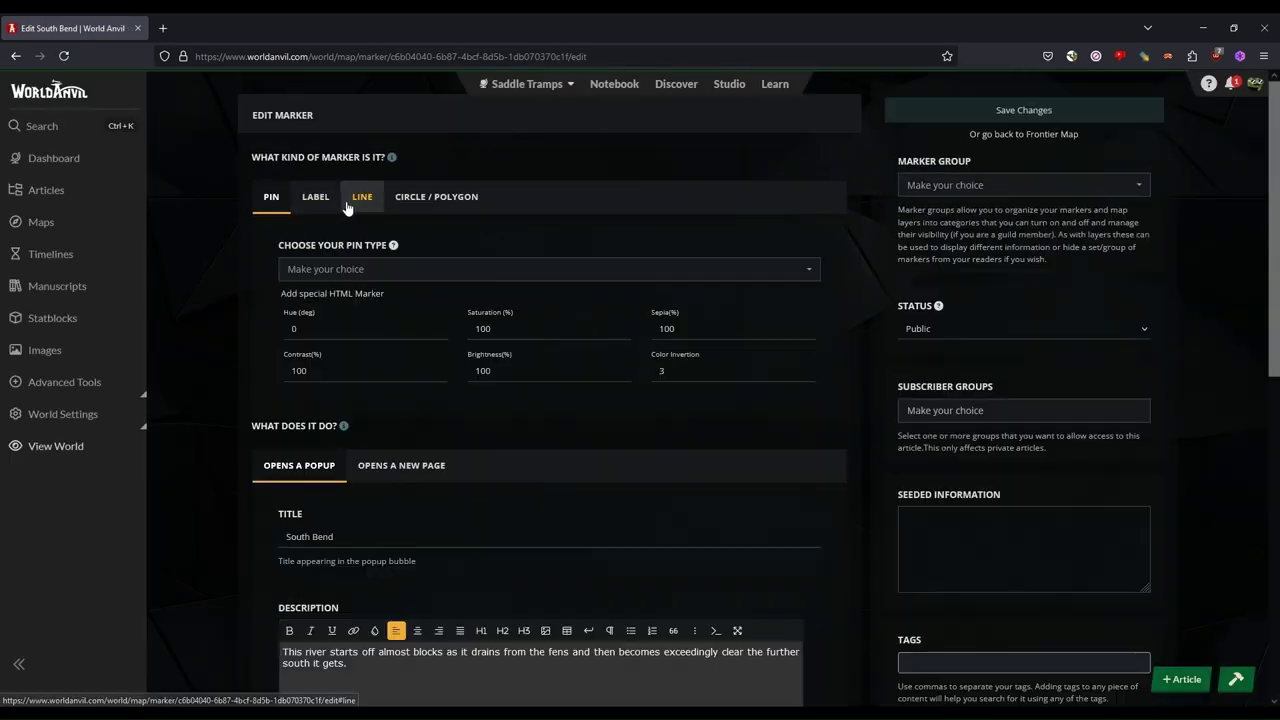
pyautogui.click(347, 207)
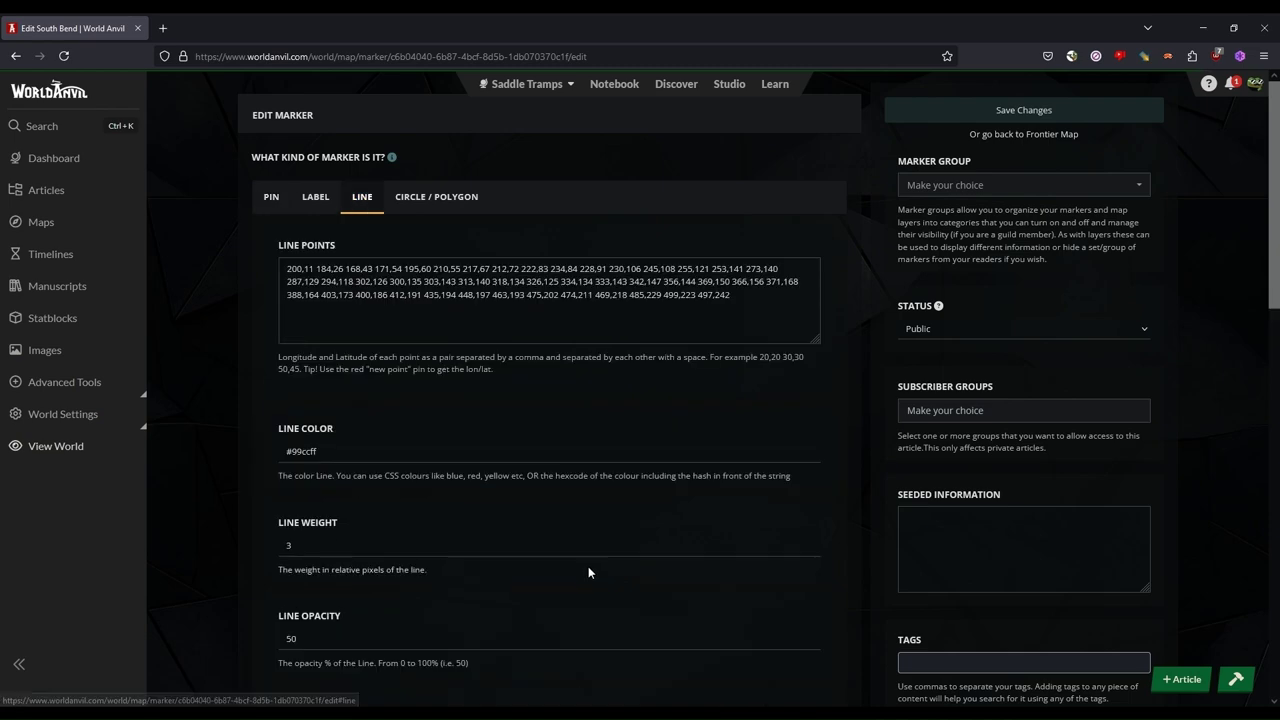
pyautogui.scroll(-3, 588, 566)
pyautogui.moveTo(292, 391); pyautogui.dragTo(256, 388)
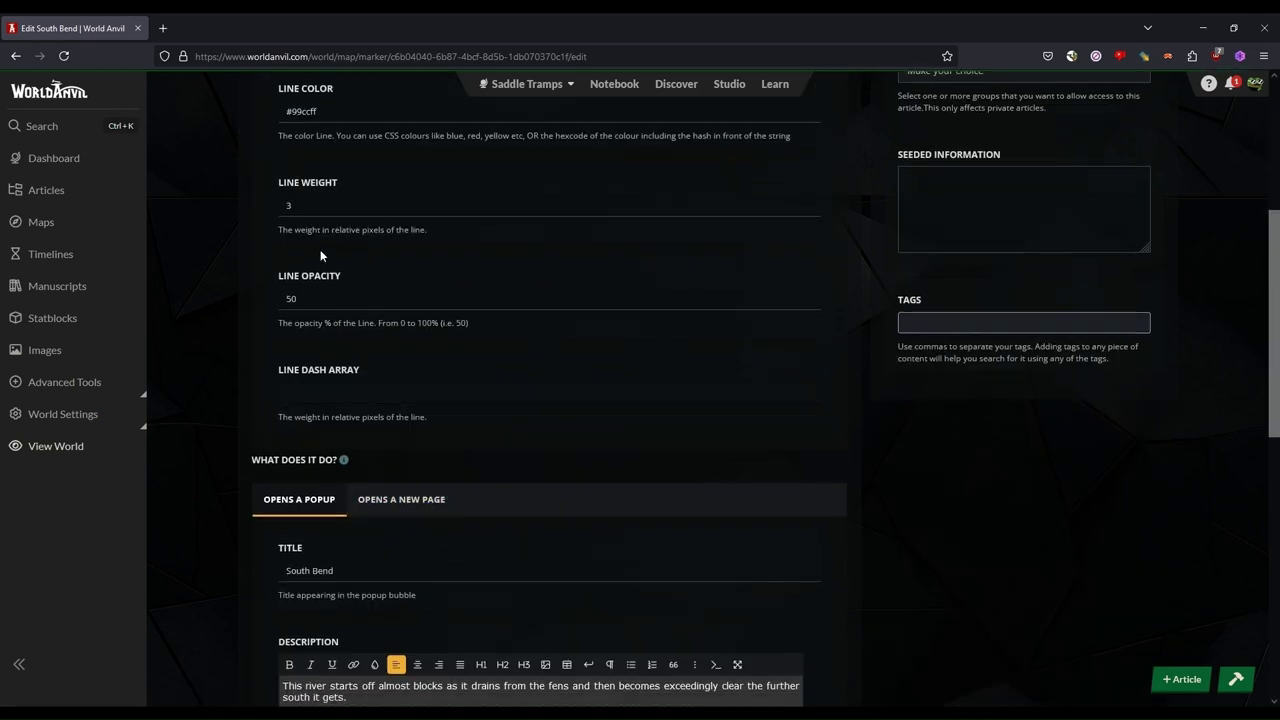
pyautogui.moveTo(293, 205); pyautogui.dragTo(281, 202)
pyautogui.scroll(3, 394, 260)
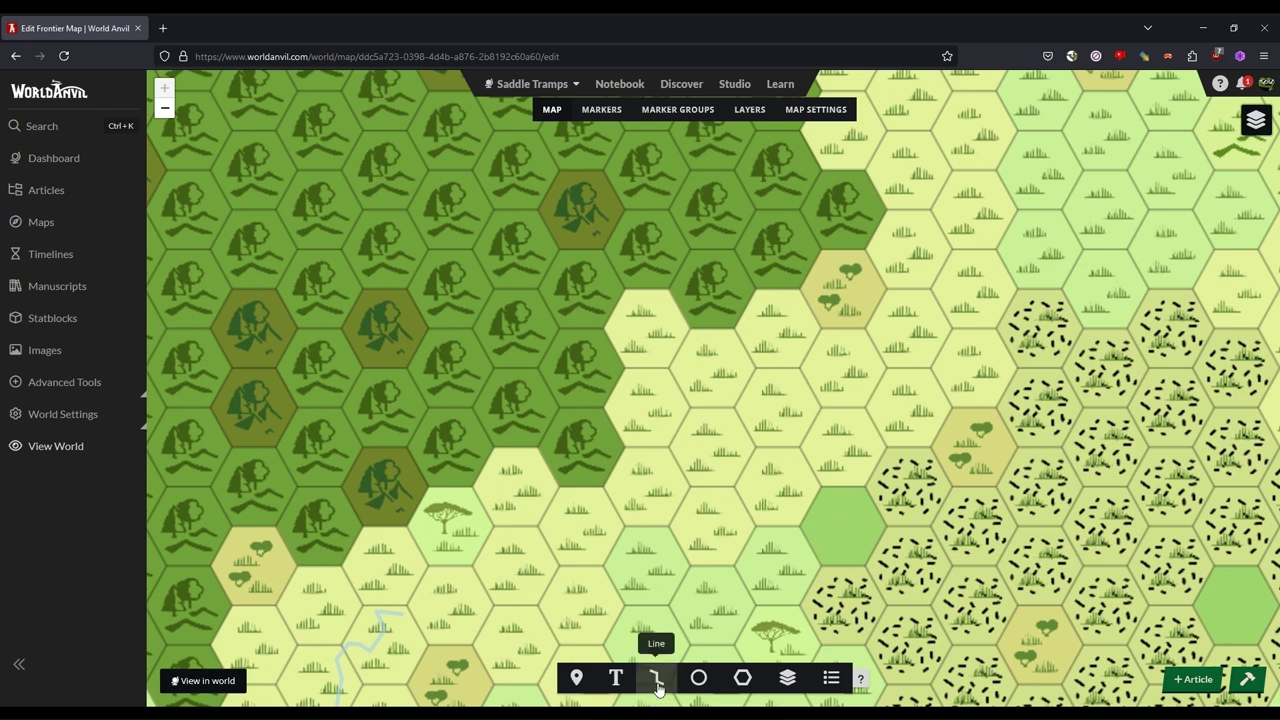
# Step: Draw a four-point line from the river's end northeast past the acacia tree
pyautogui.click(658, 682)
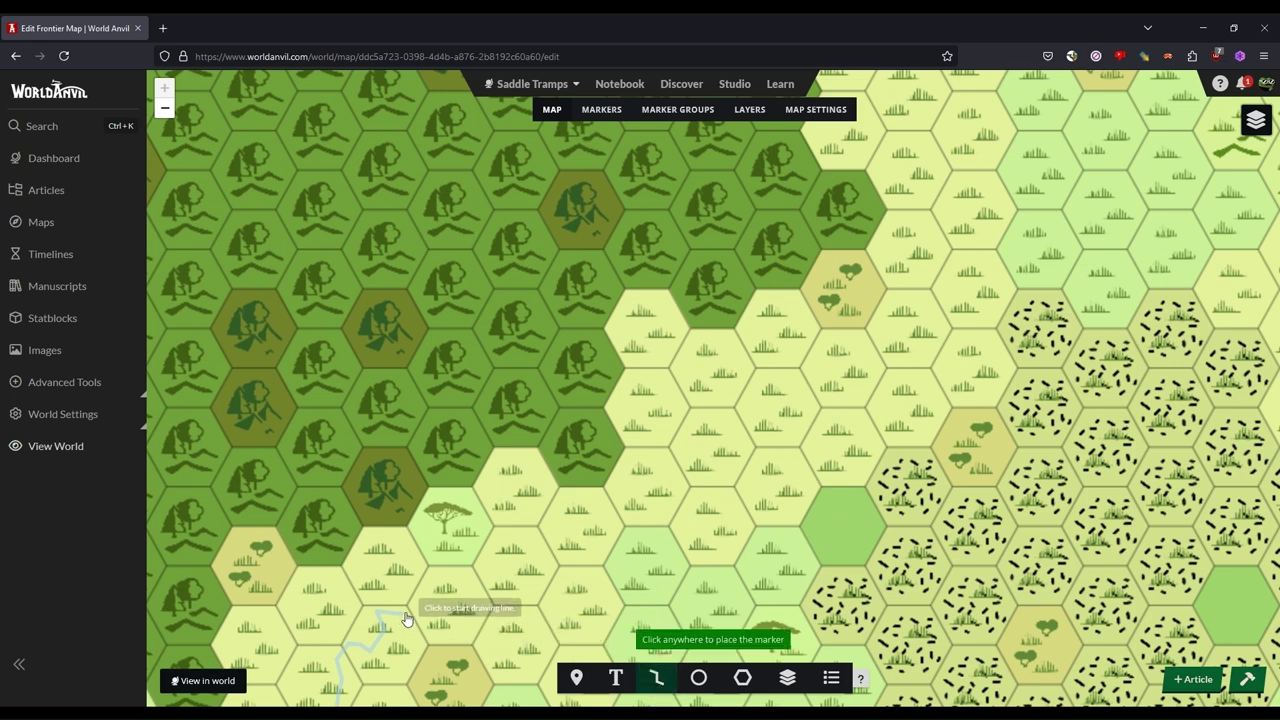
pyautogui.click(406, 612)
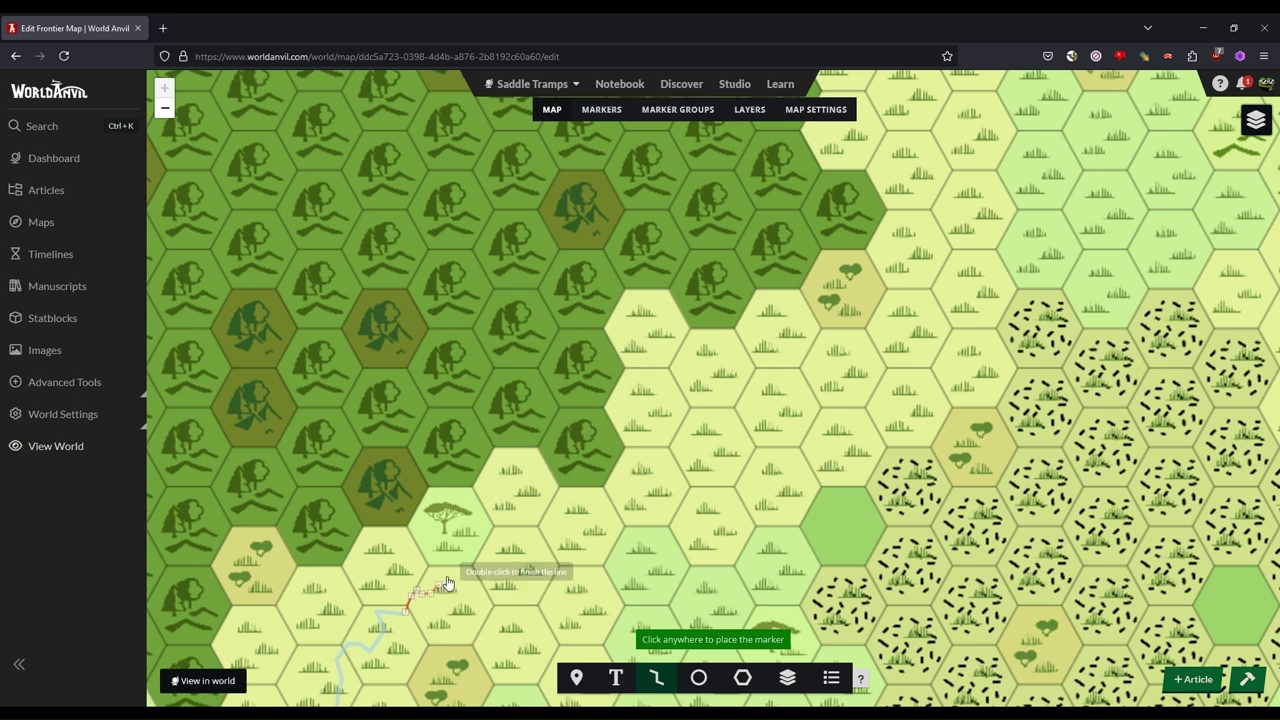
pyautogui.click(450, 573)
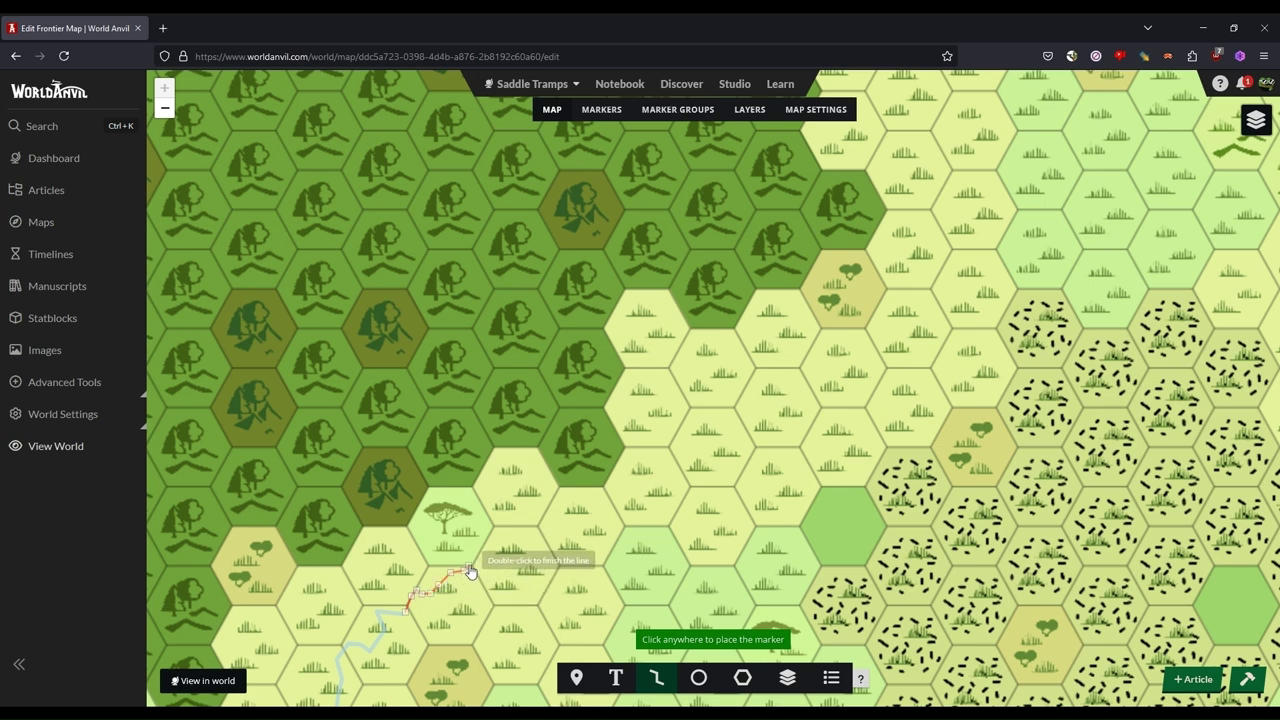
pyautogui.click(465, 566)
pyautogui.doubleClick(504, 546)
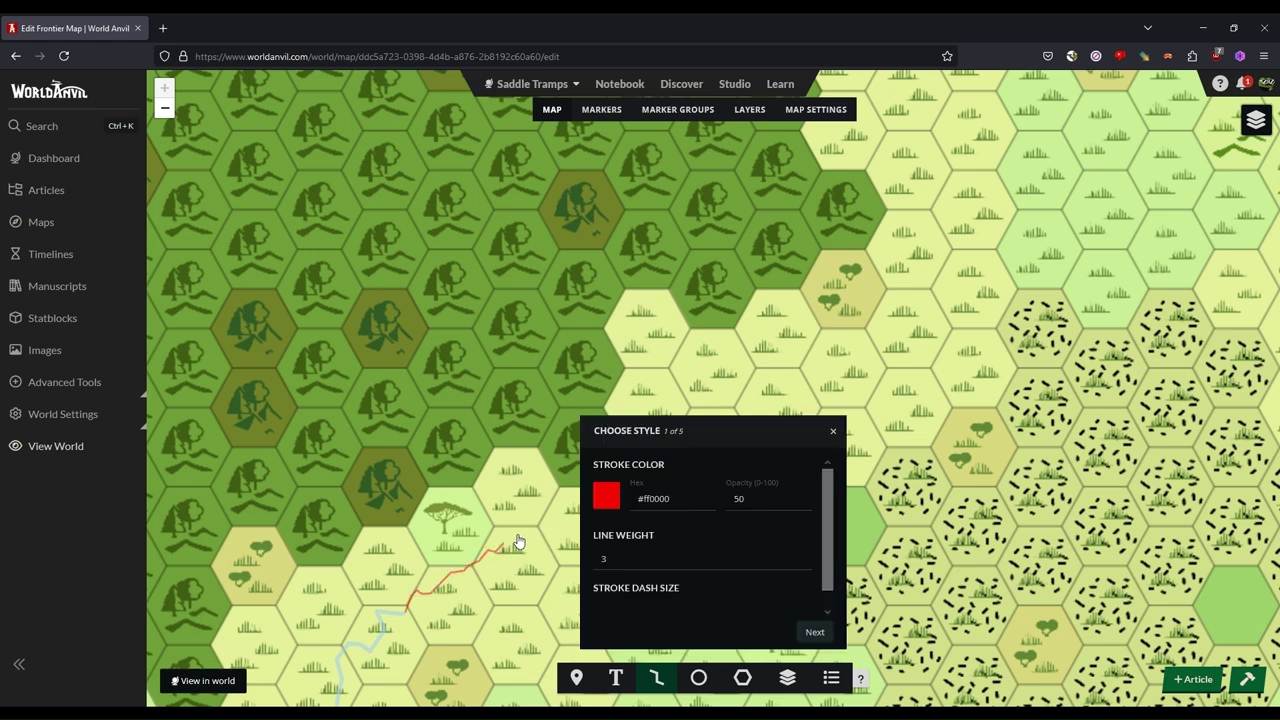
# Step: Colour the line #99ccff, title it 'p2' and create the marker
pyautogui.write('#99ccff')
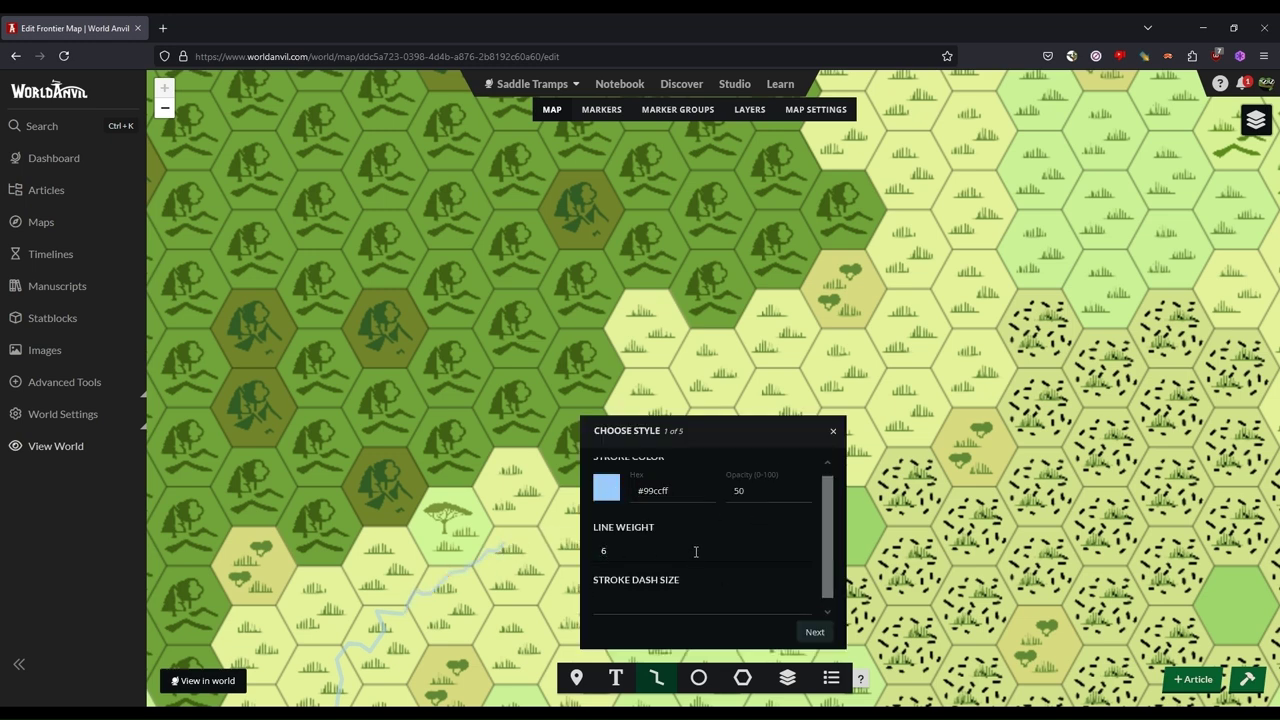
pyautogui.click(817, 634)
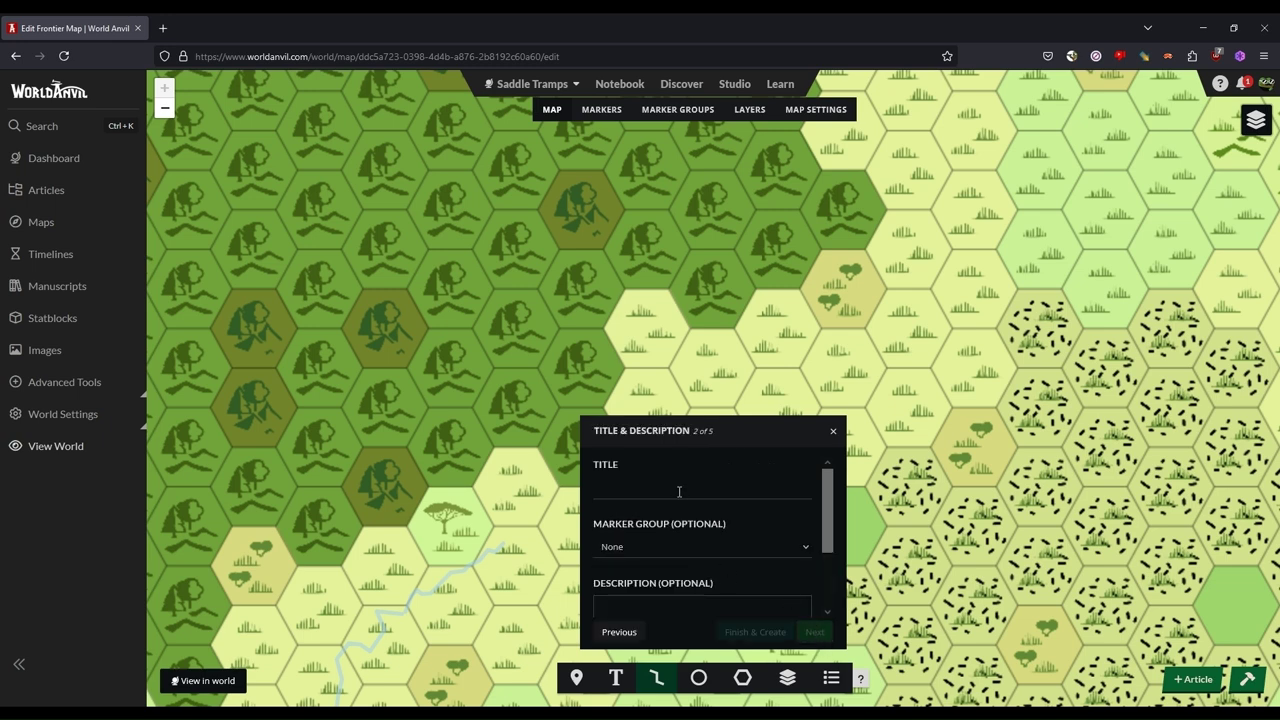
pyautogui.write('p2')
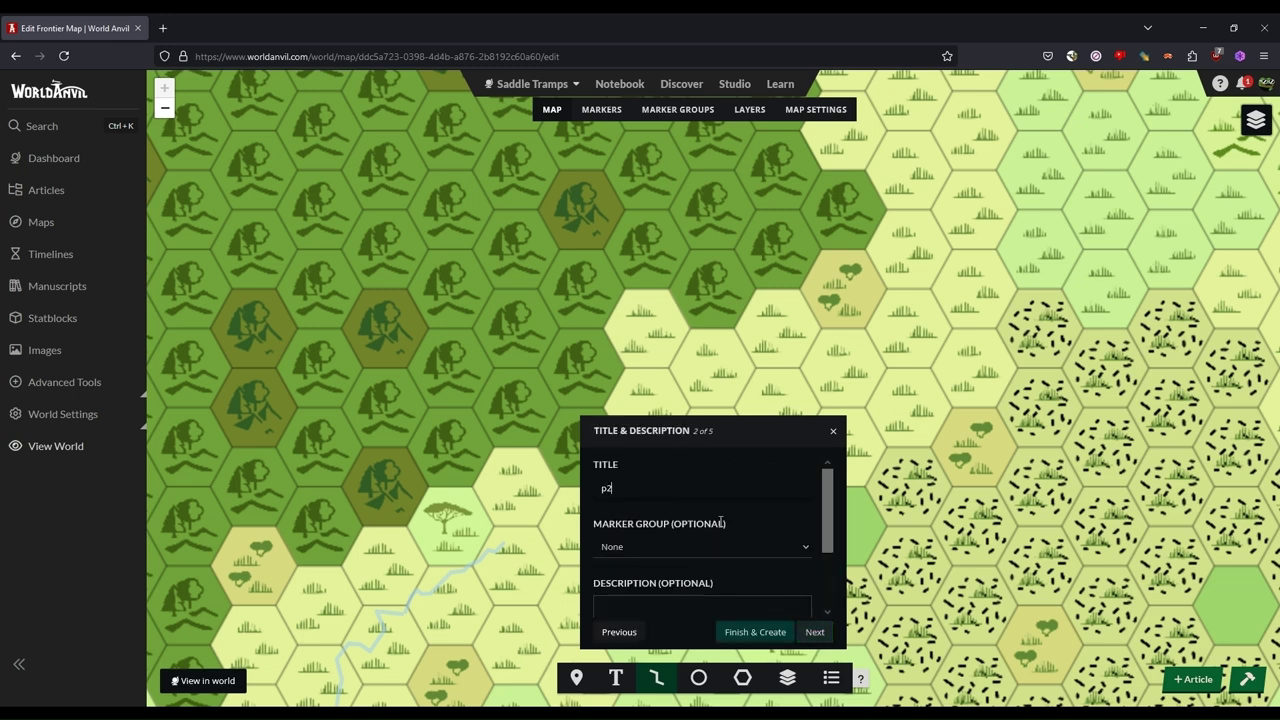
pyautogui.scroll(-2, 760, 560)
pyautogui.click(775, 637)
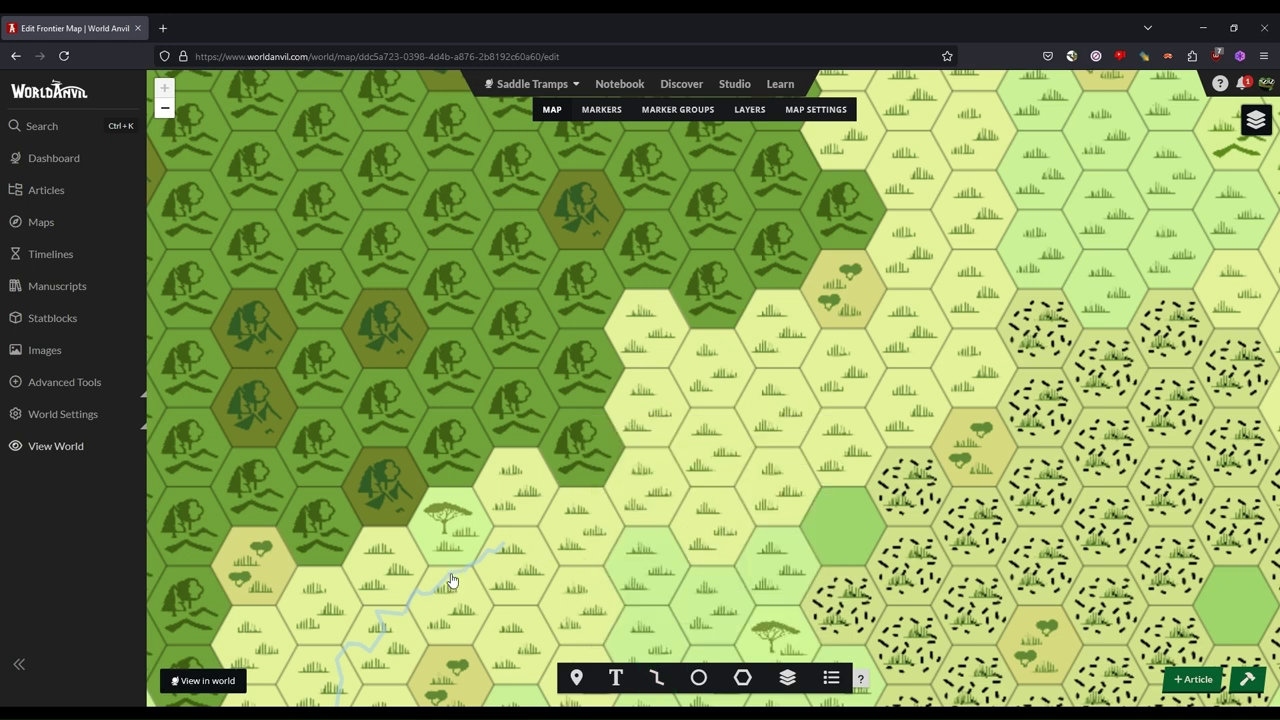
# Step: Draw a line continuing northeast from the previous segment's end
pyautogui.click(657, 678)
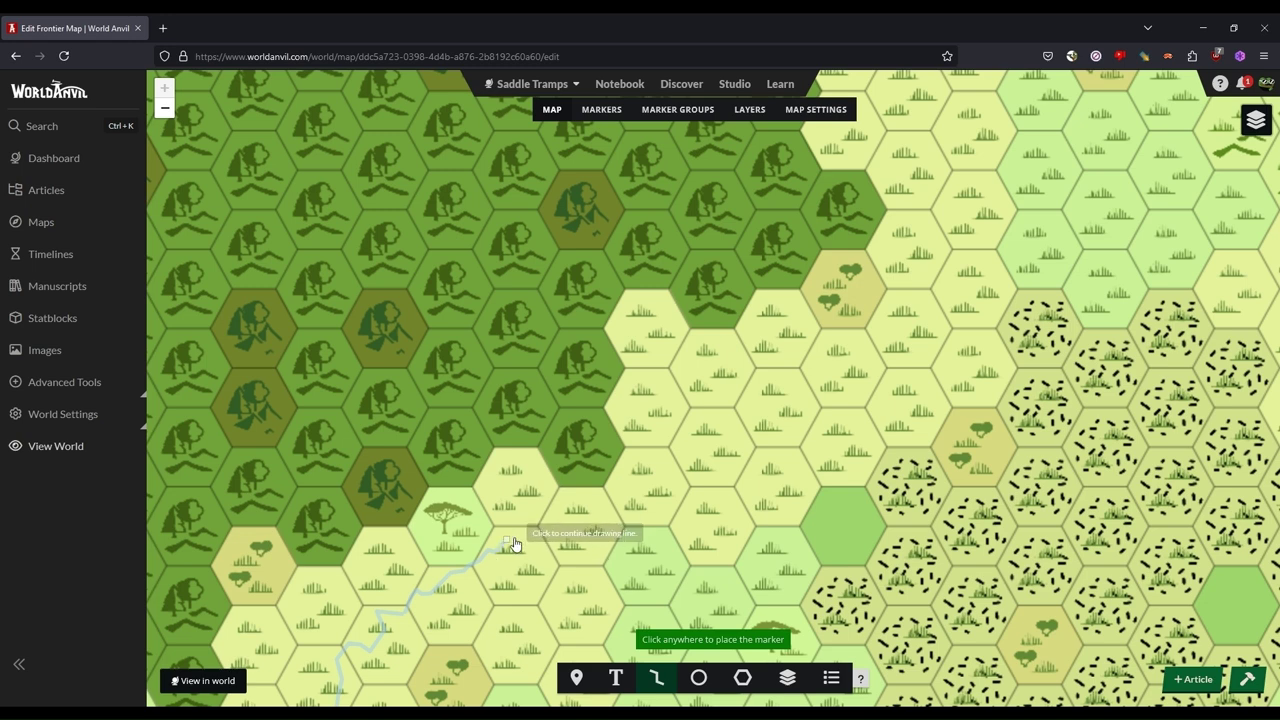
pyautogui.click(508, 540)
pyautogui.click(551, 521)
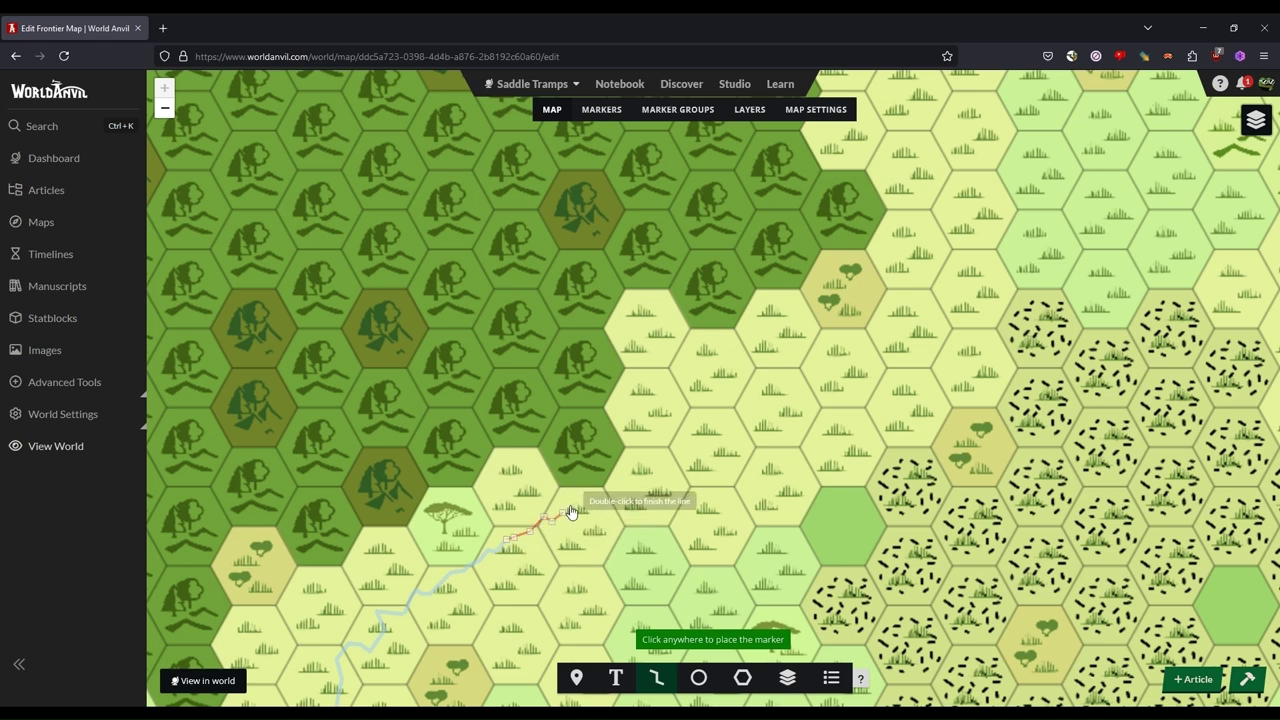
pyautogui.click(578, 500)
pyautogui.click(597, 490)
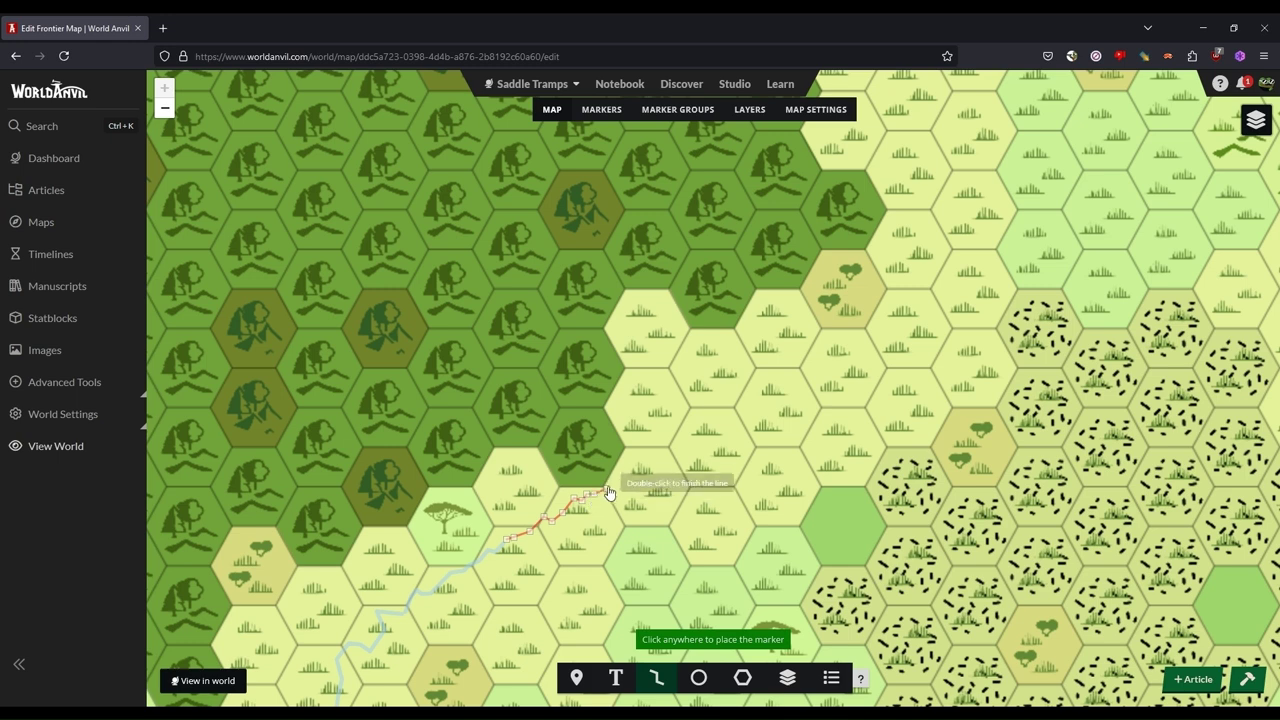
pyautogui.click(627, 470)
pyautogui.click(637, 464)
pyautogui.click(666, 455)
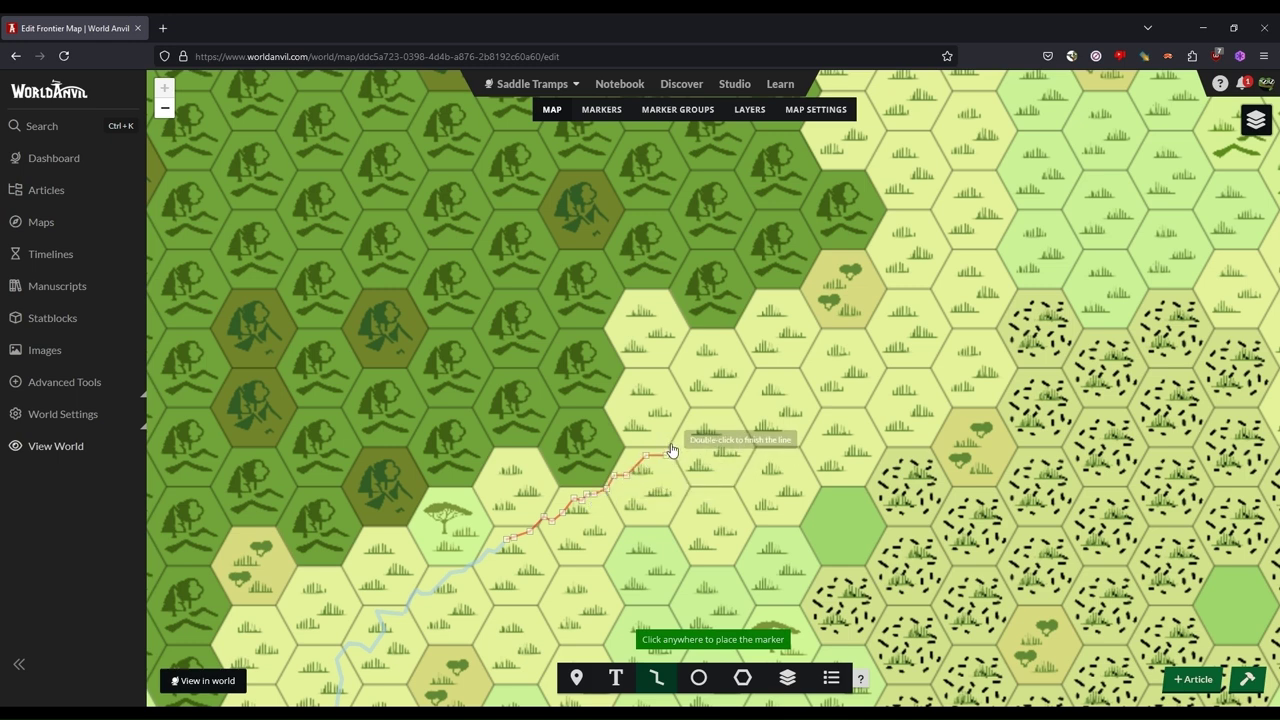
pyautogui.click(690, 430)
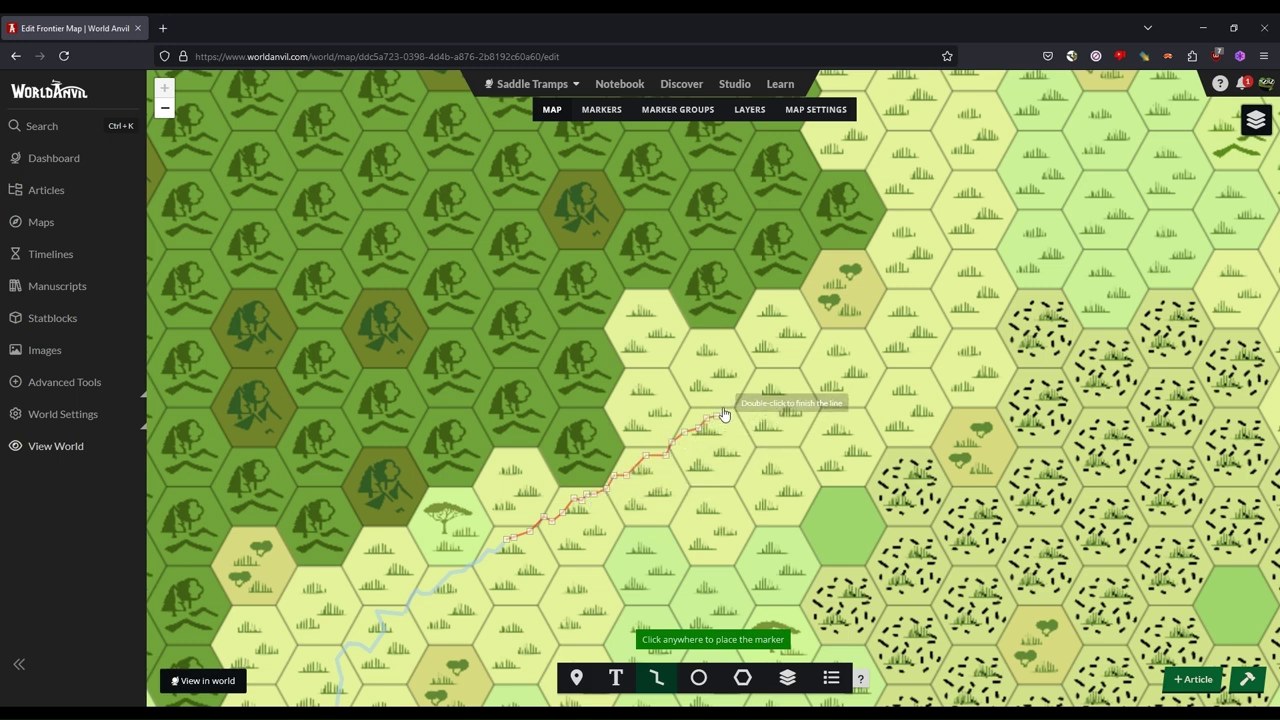
pyautogui.click(719, 413)
pyautogui.click(729, 406)
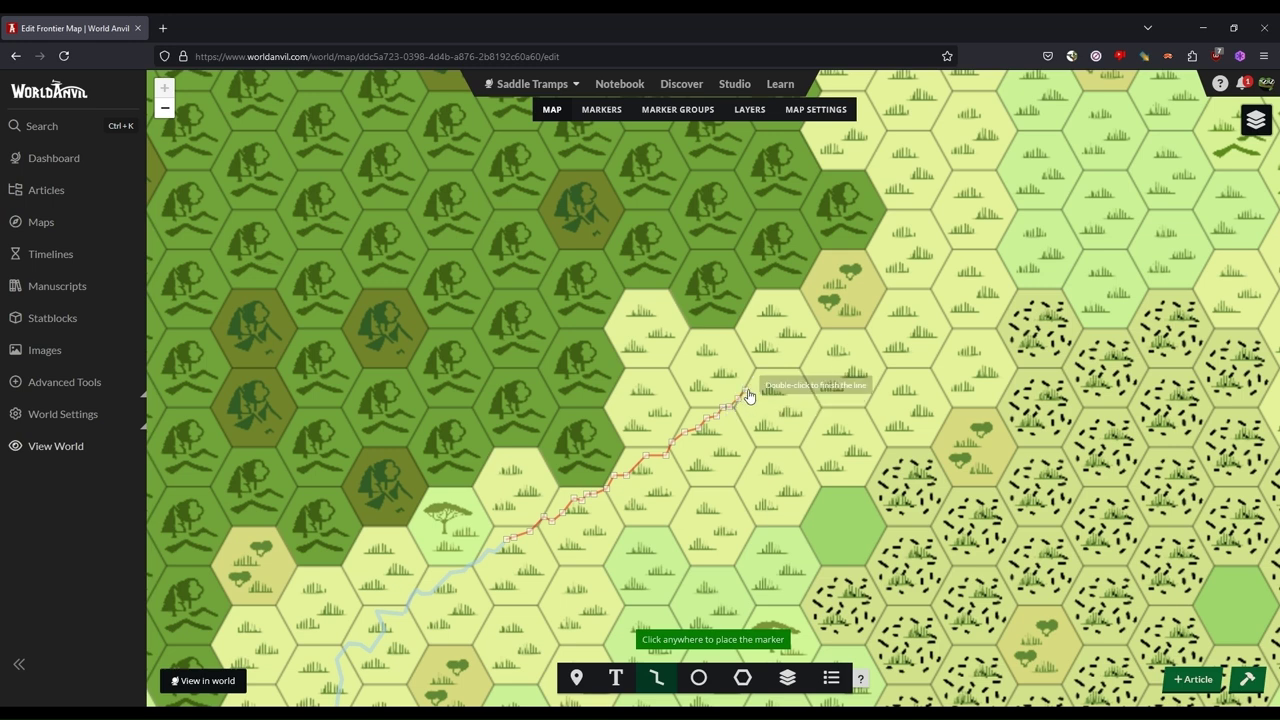
pyautogui.doubleClick(762, 378)
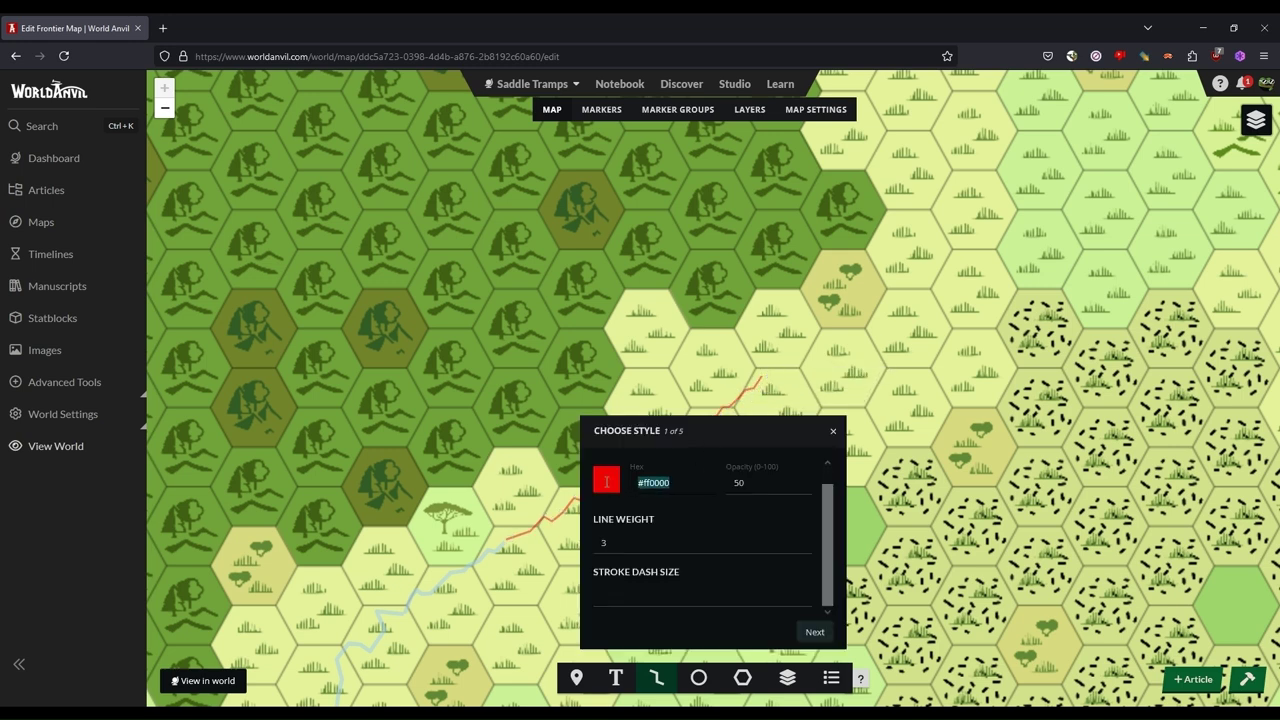
# Step: Colour the line #99ccff, title it 'p3' and create the marker
pyautogui.write('#99ccff')
pyautogui.click(661, 548)
pyautogui.write('6')
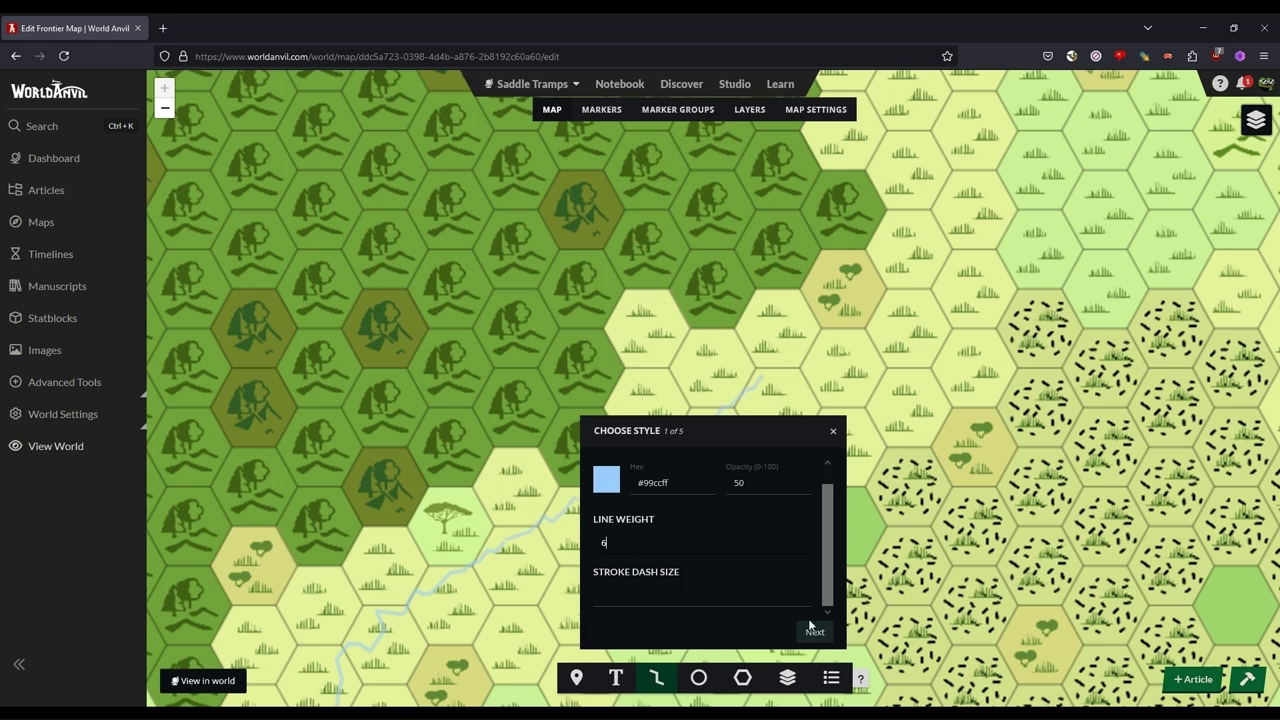
pyautogui.click(815, 632)
pyautogui.click(649, 488)
pyautogui.write('p3')
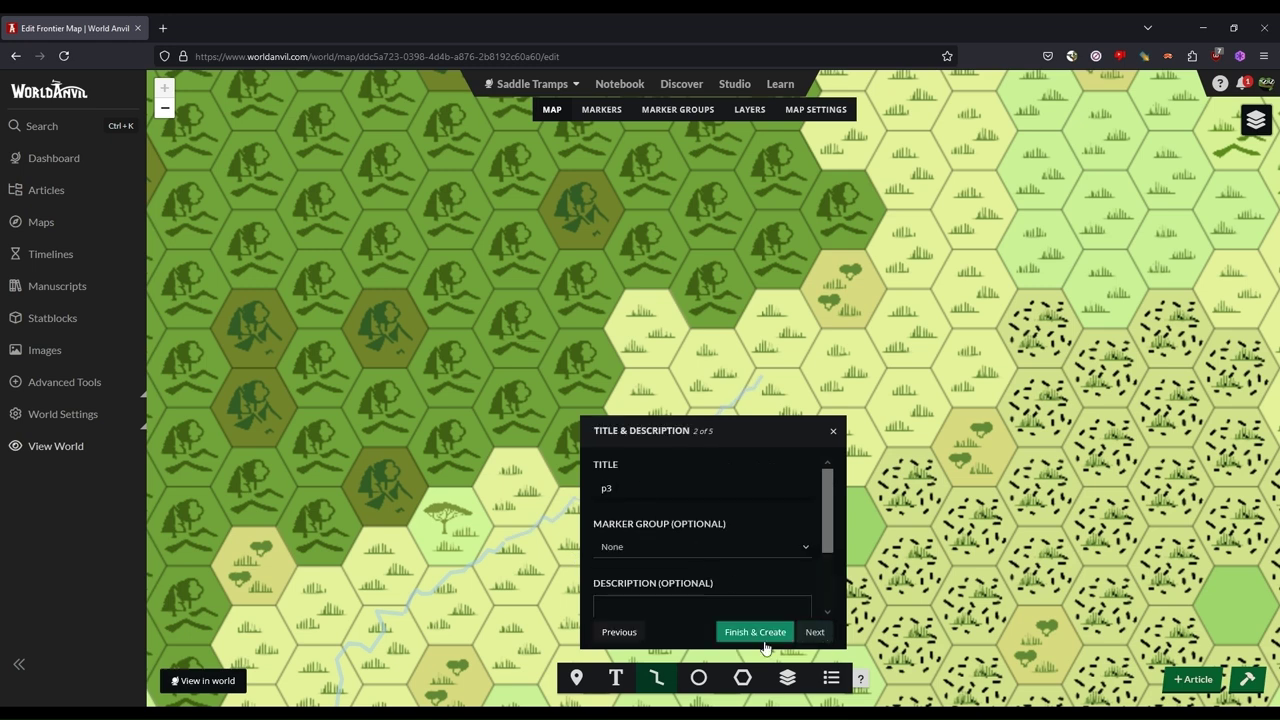
pyautogui.click(762, 636)
# Step: Start a new line at the river's northern end and run it north through the grassland
pyautogui.click(656, 680)
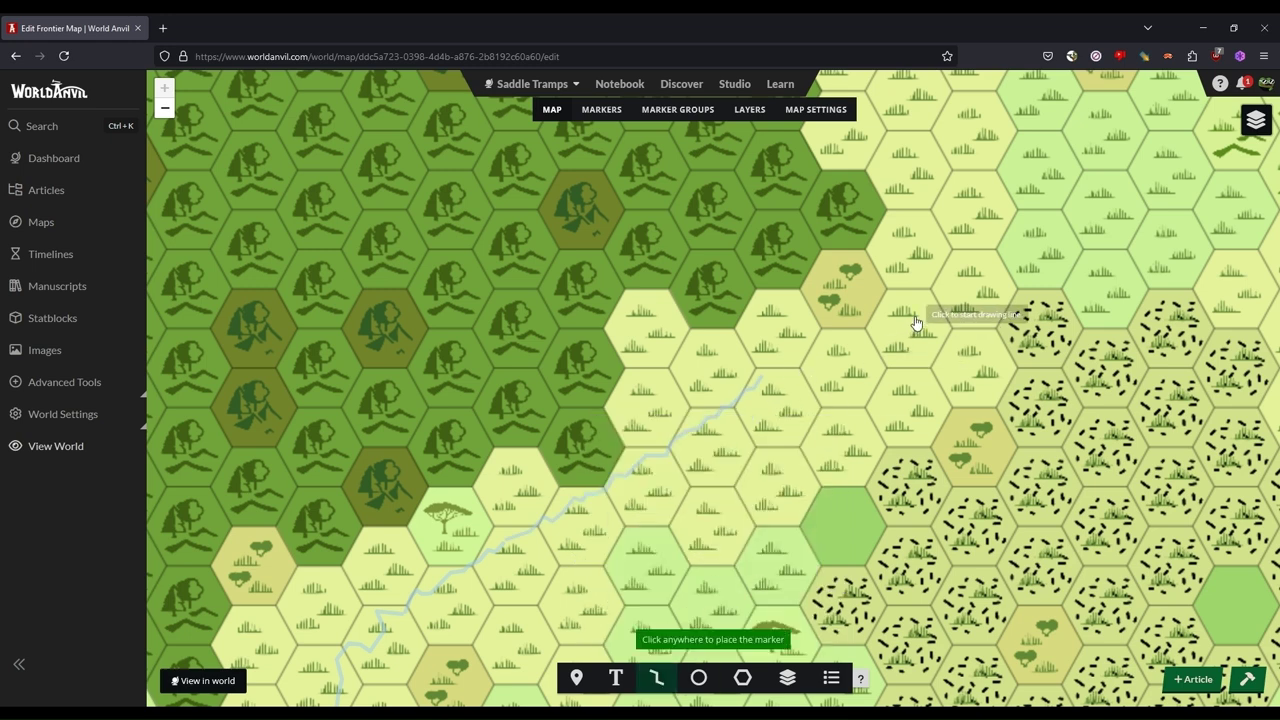
pyautogui.click(913, 318)
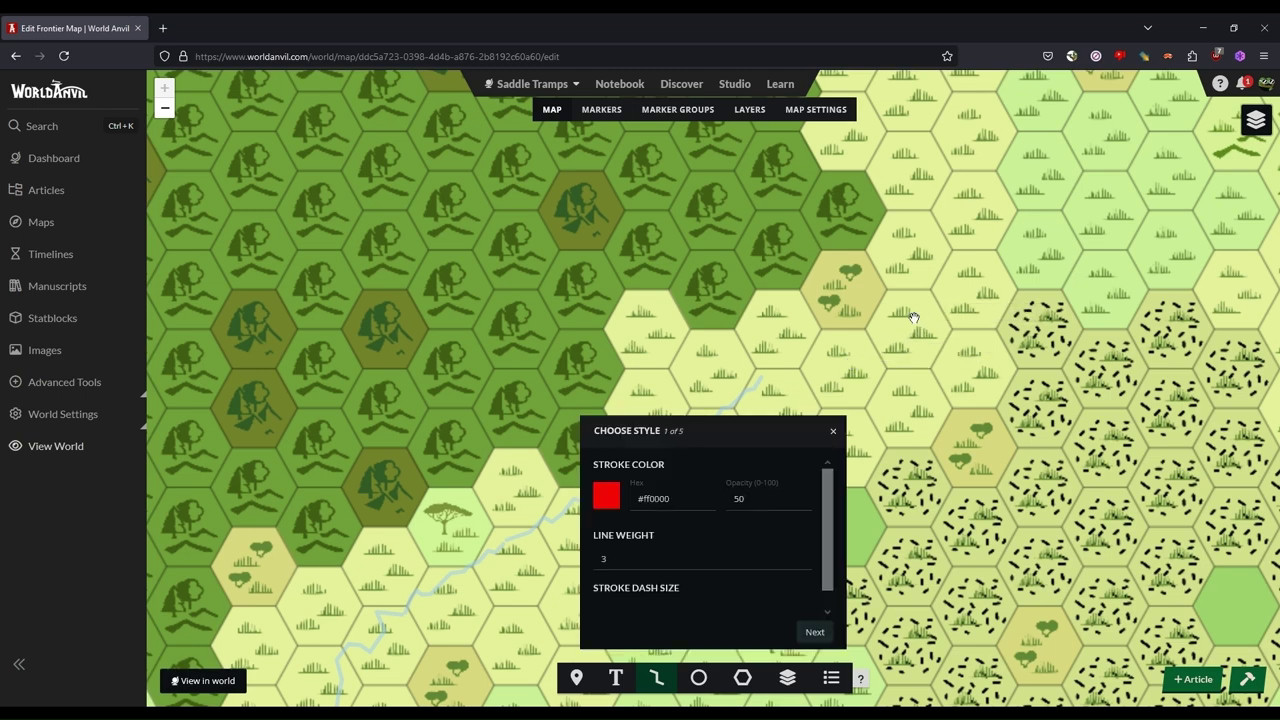
pyautogui.click(832, 432)
pyautogui.moveTo(829, 438); pyautogui.dragTo(627, 597)
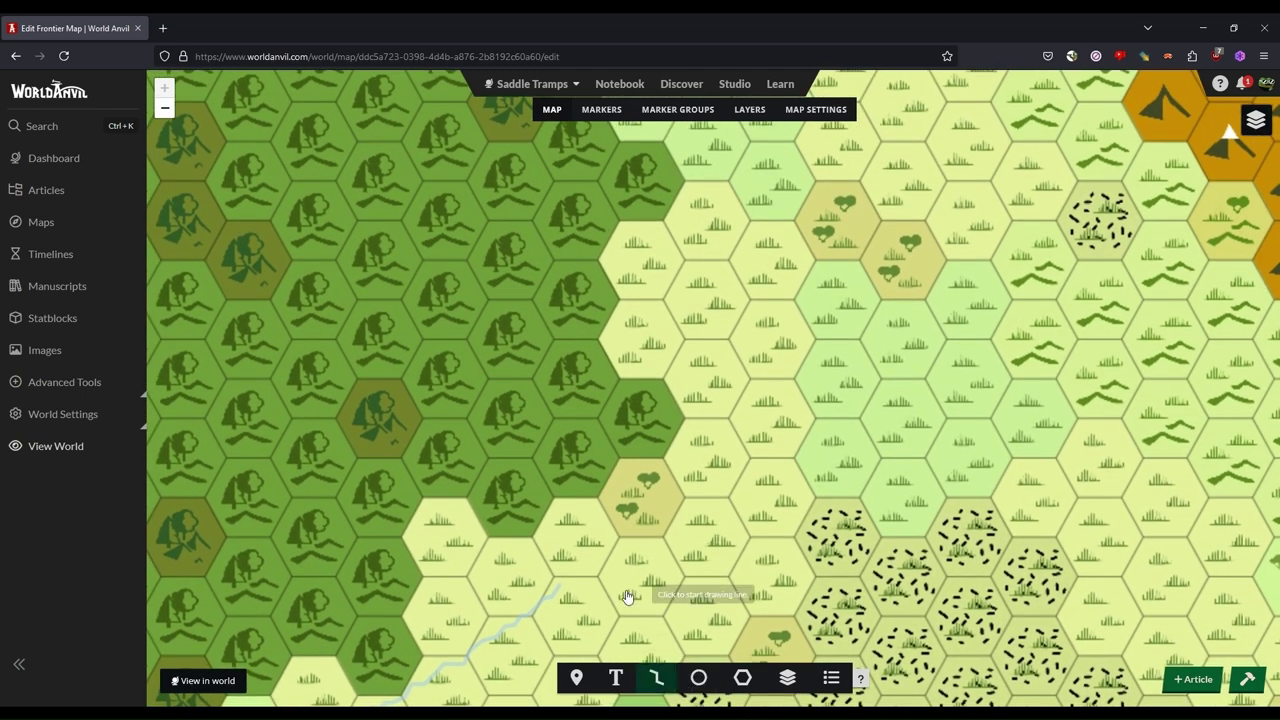
pyautogui.click(566, 587)
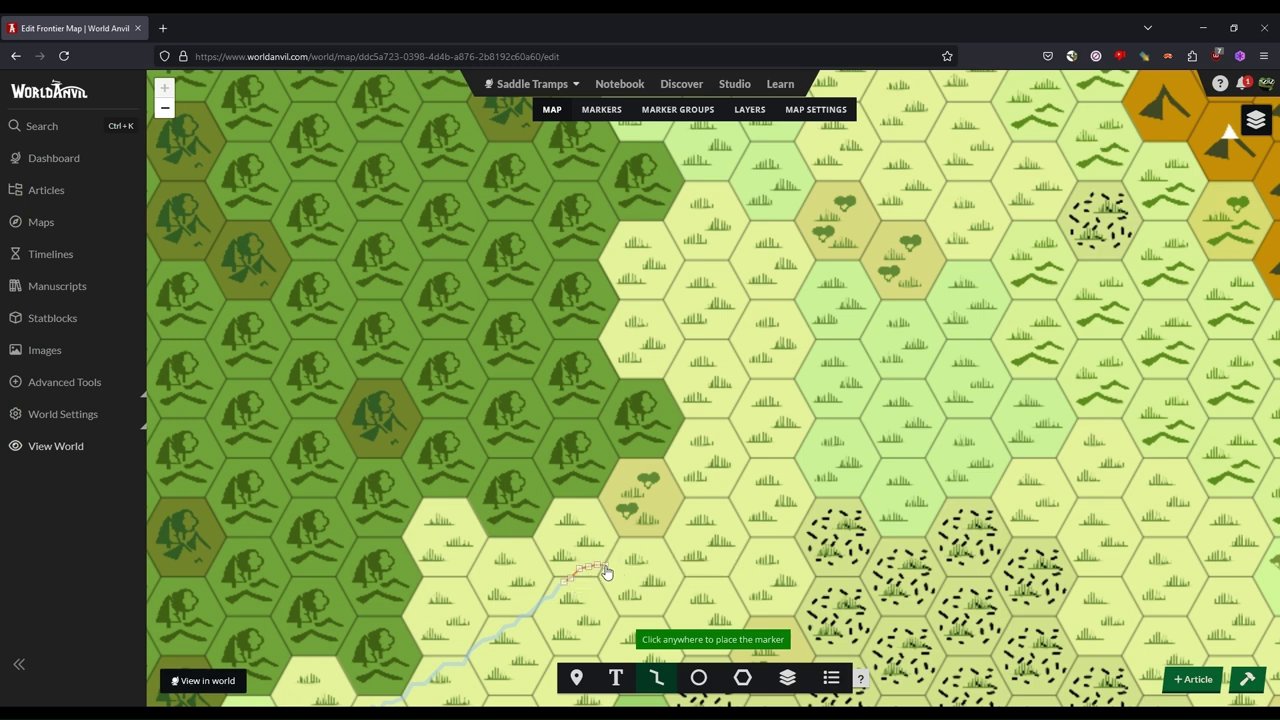
pyautogui.click(631, 565)
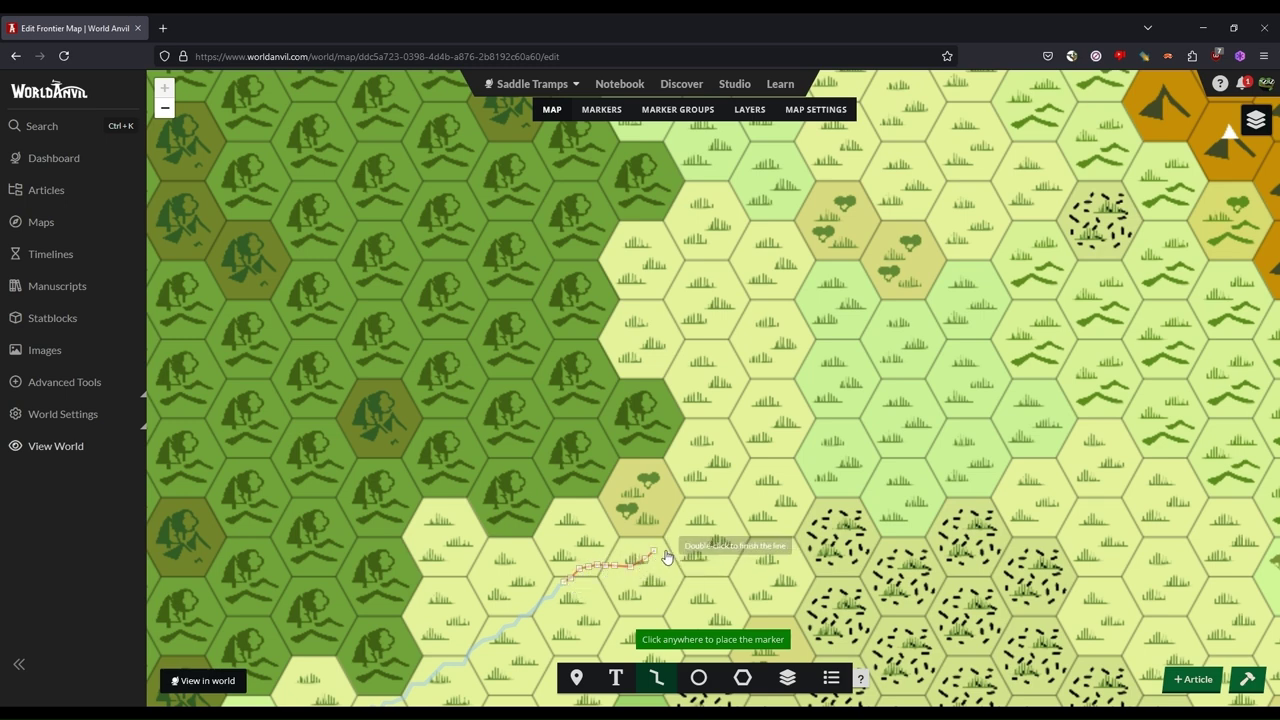
pyautogui.click(672, 549)
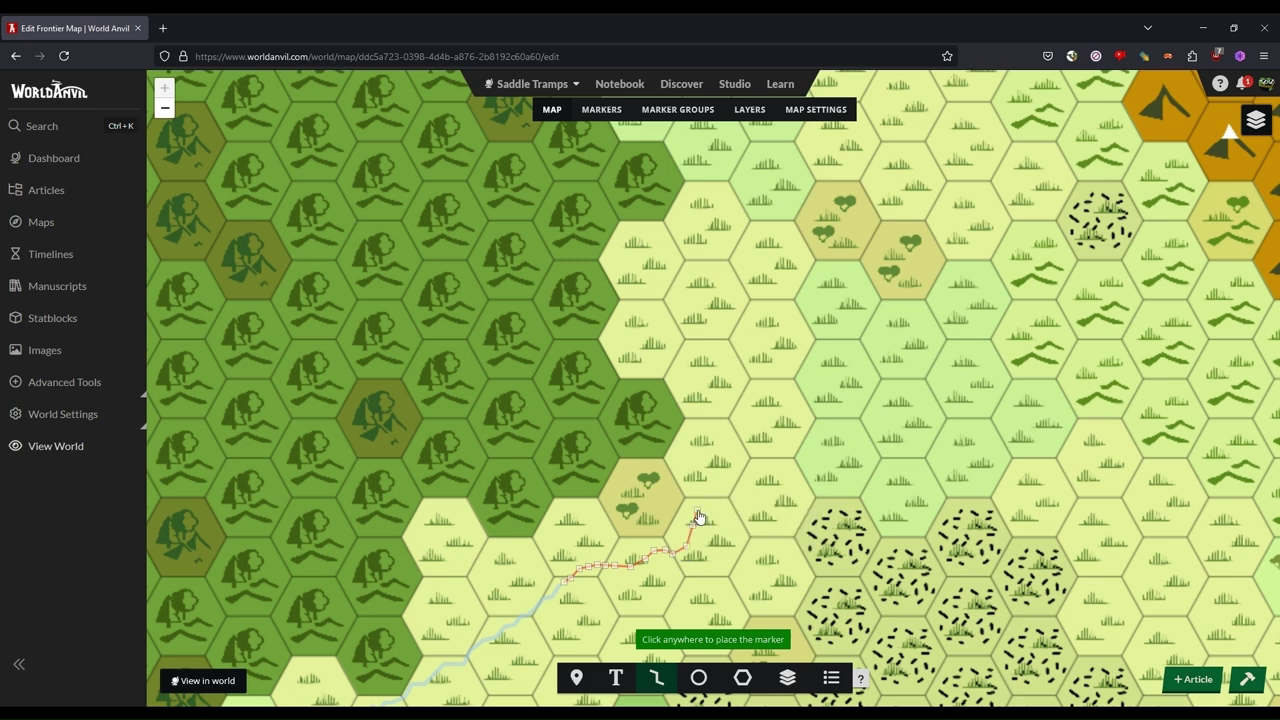
pyautogui.click(698, 517)
pyautogui.click(716, 462)
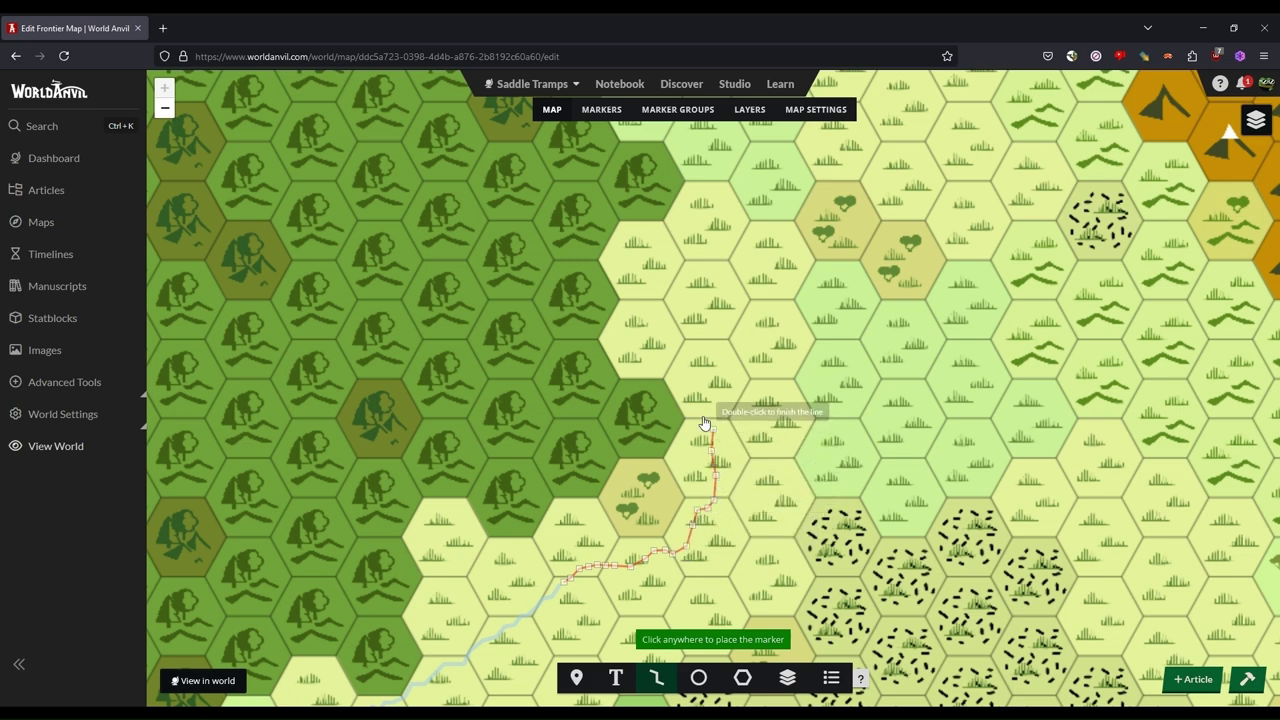
pyautogui.click(714, 411)
pyautogui.click(786, 379)
pyautogui.click(810, 349)
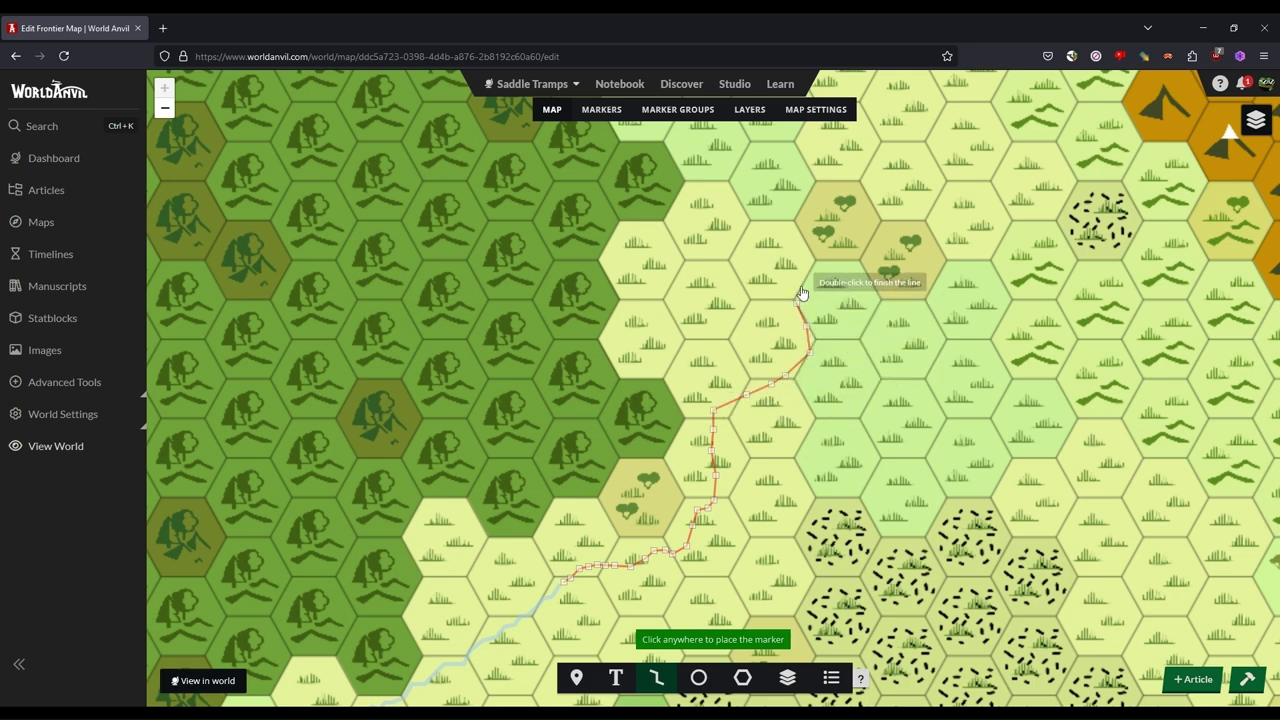
# Step: Continue the line past the shrub hexes and north beside the mountains
pyautogui.click(801, 289)
pyautogui.click(840, 262)
pyautogui.click(864, 243)
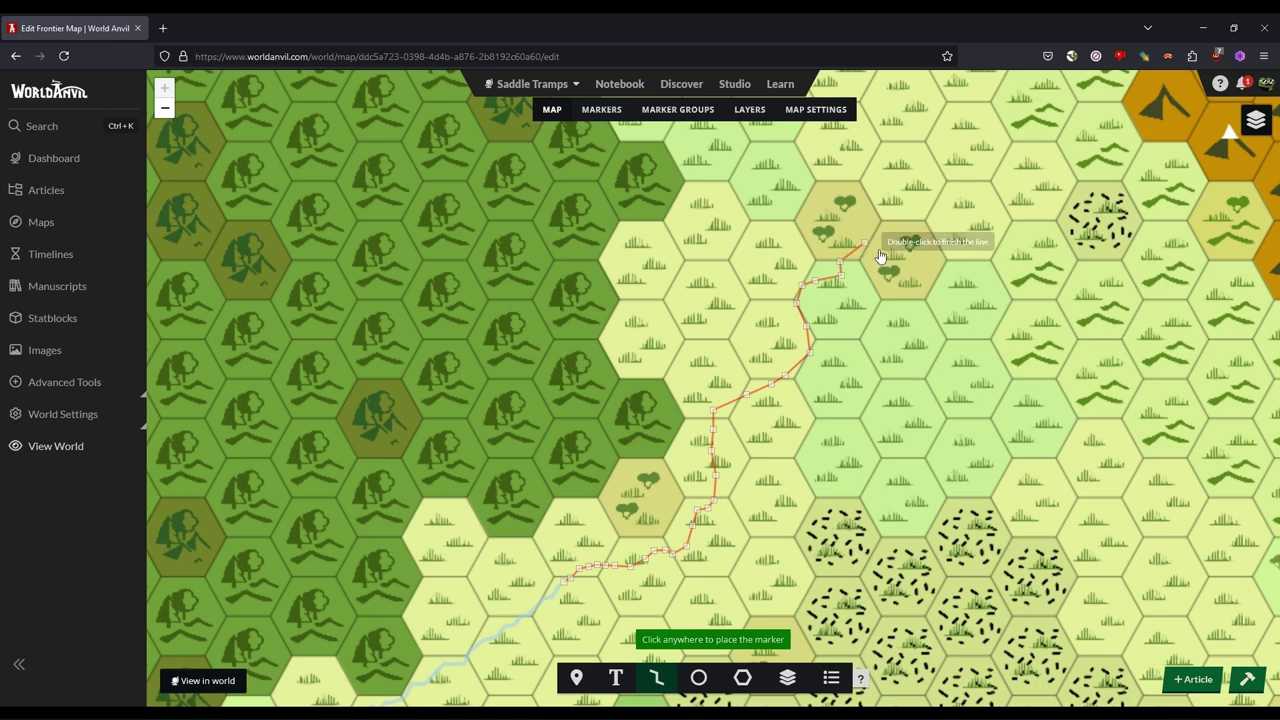
pyautogui.click(903, 215)
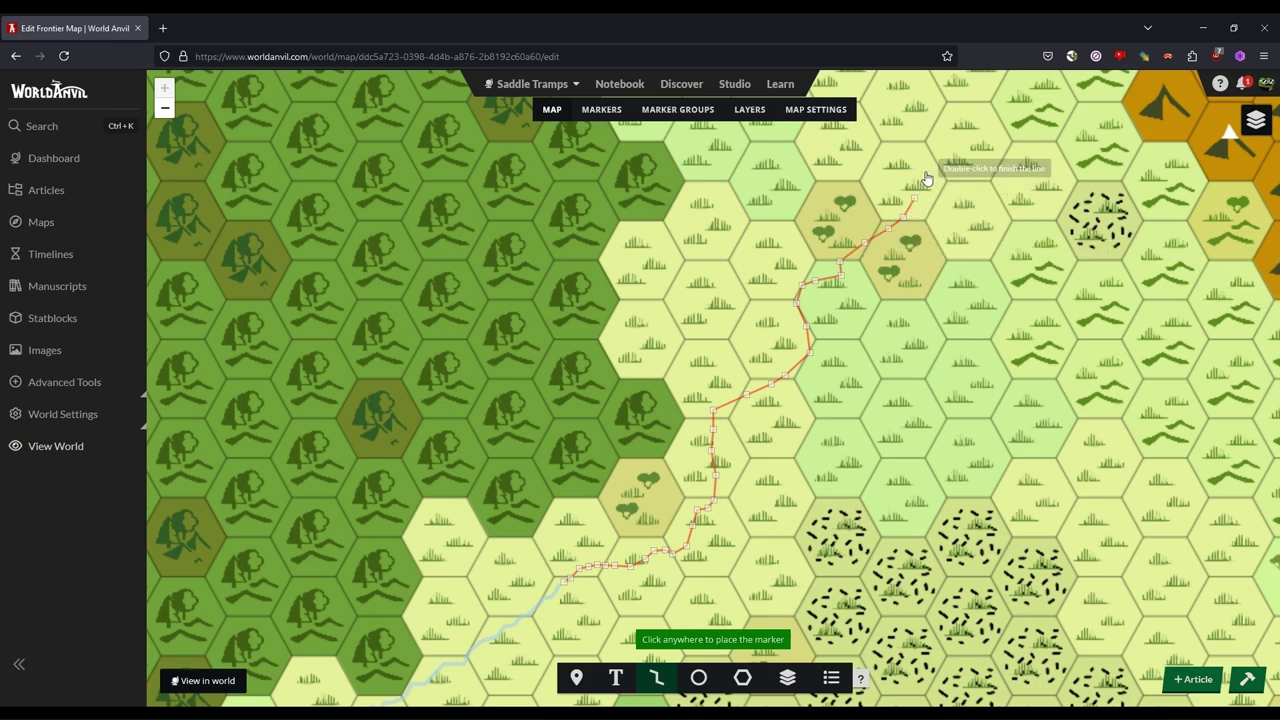
pyautogui.click(924, 165)
pyautogui.click(925, 137)
pyautogui.click(945, 112)
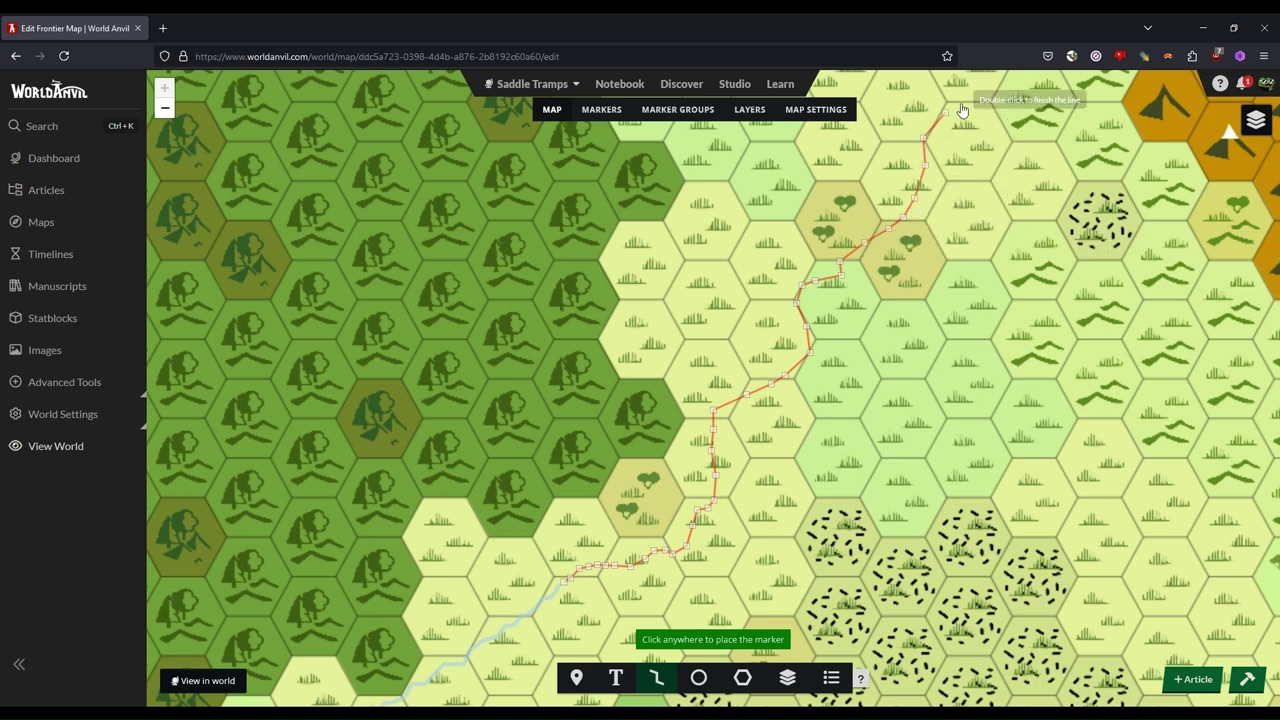
pyautogui.moveTo(962, 109); pyautogui.dragTo(768, 331)
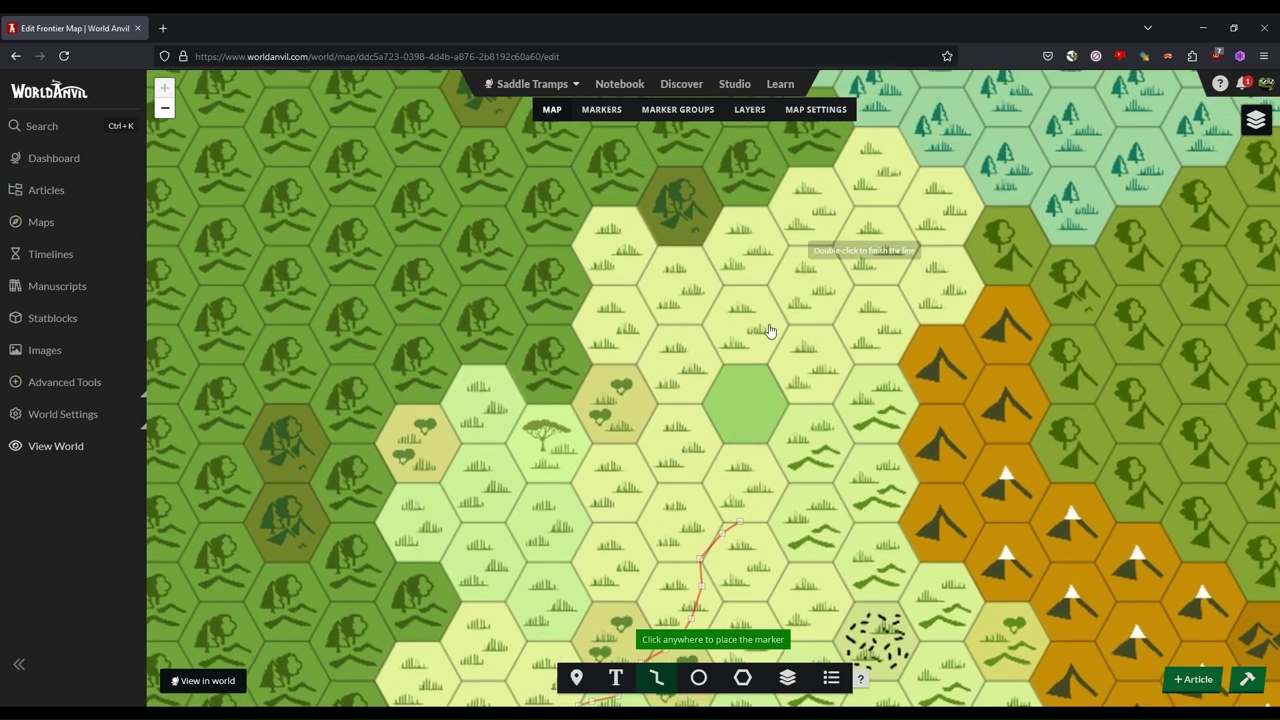
pyautogui.click(746, 489)
pyautogui.click(770, 463)
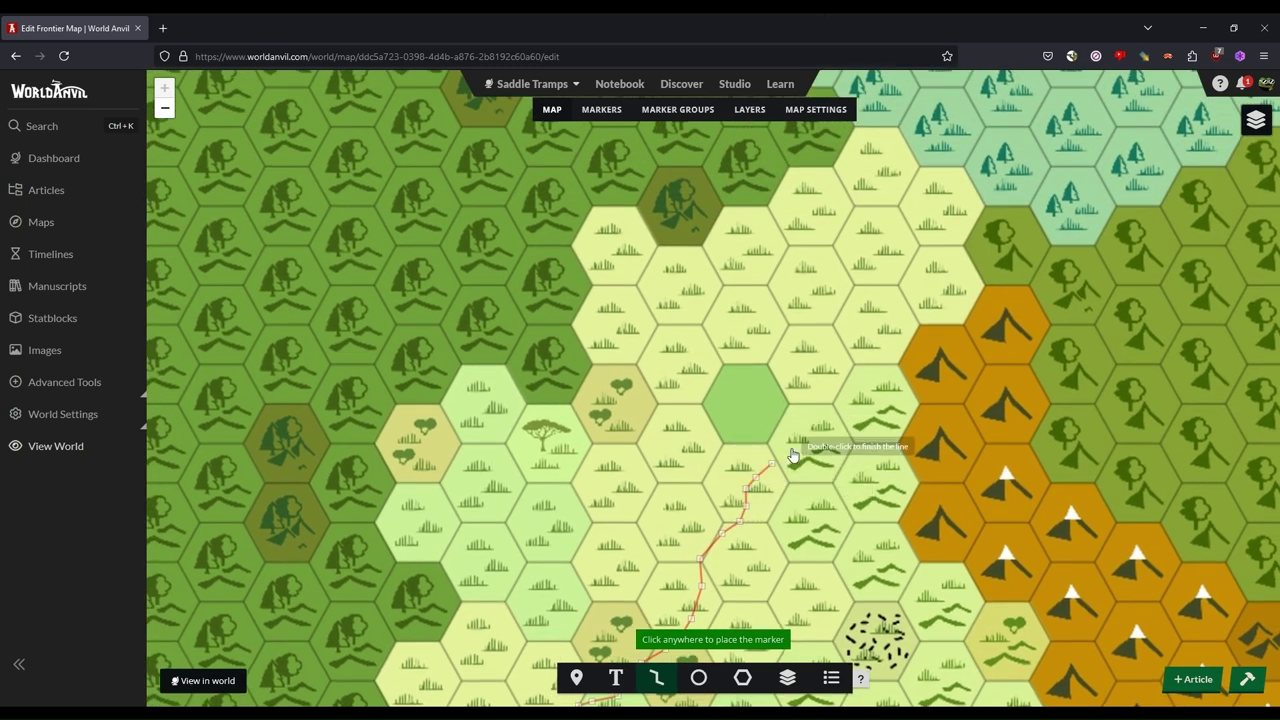
pyautogui.click(797, 422)
pyautogui.click(794, 373)
# Step: Extend the line to the northern forest edge, finish it, and colour it #99ccff
pyautogui.click(814, 352)
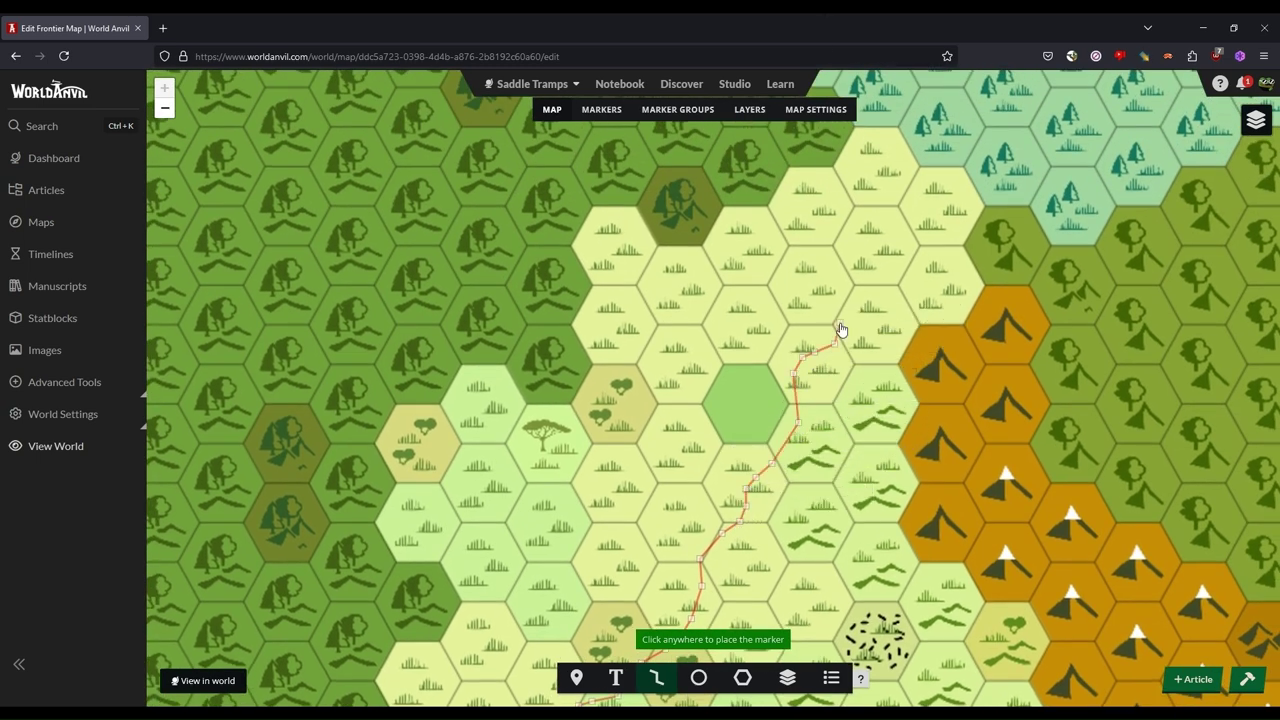
pyautogui.click(839, 323)
pyautogui.click(837, 297)
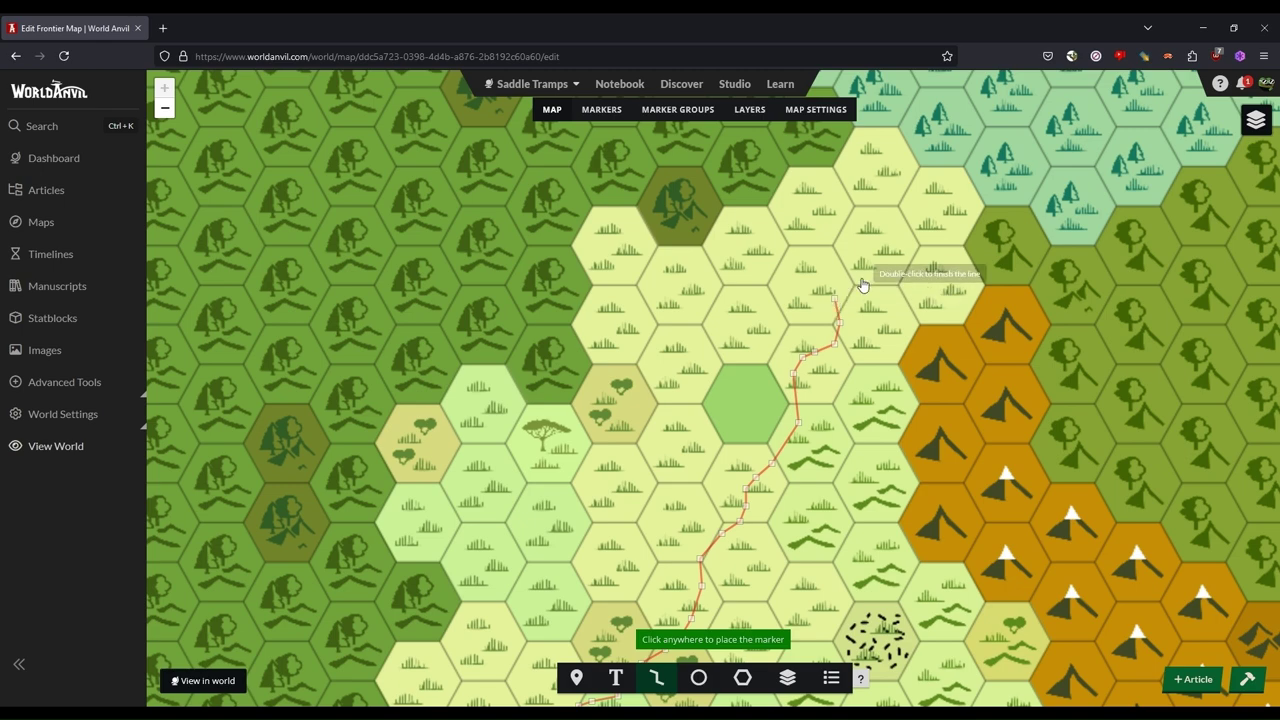
pyautogui.click(866, 278)
pyautogui.click(871, 235)
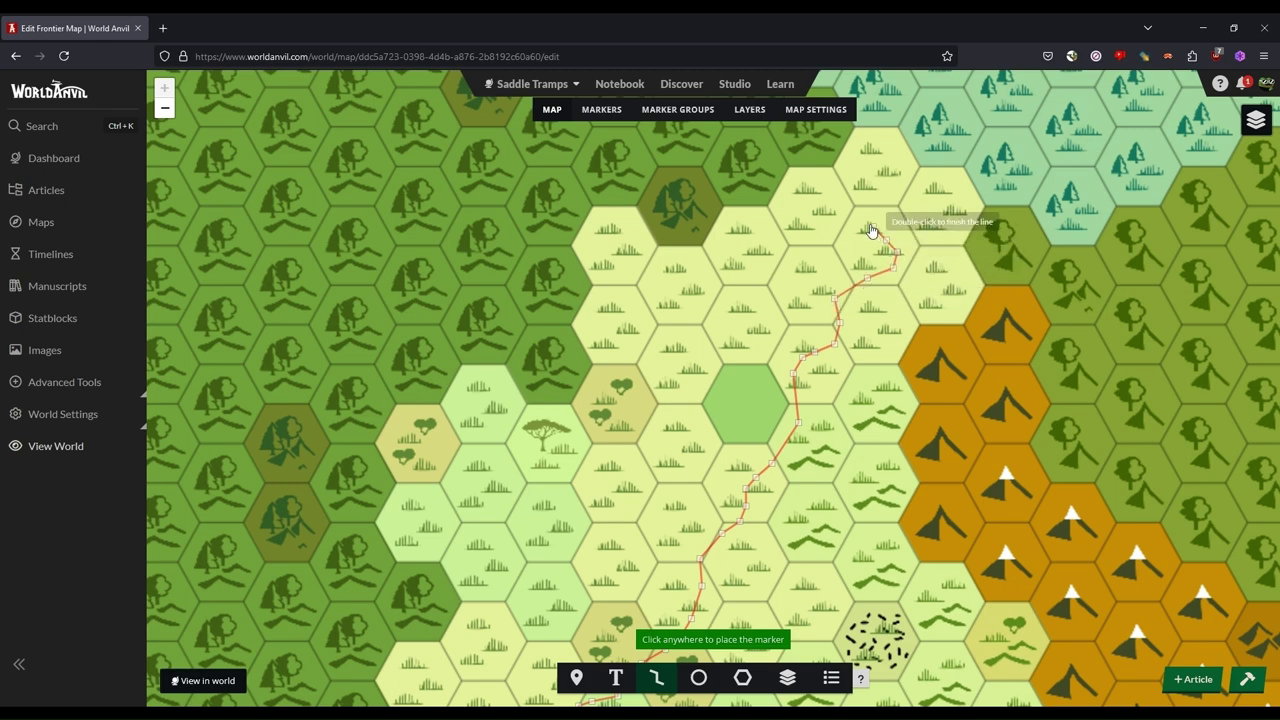
pyautogui.click(855, 210)
pyautogui.click(898, 170)
pyautogui.moveTo(884, 188)
pyautogui.mouseDown()
pyautogui.moveTo(787, 343)
pyautogui.moveTo(618, 513)
pyautogui.mouseUp()
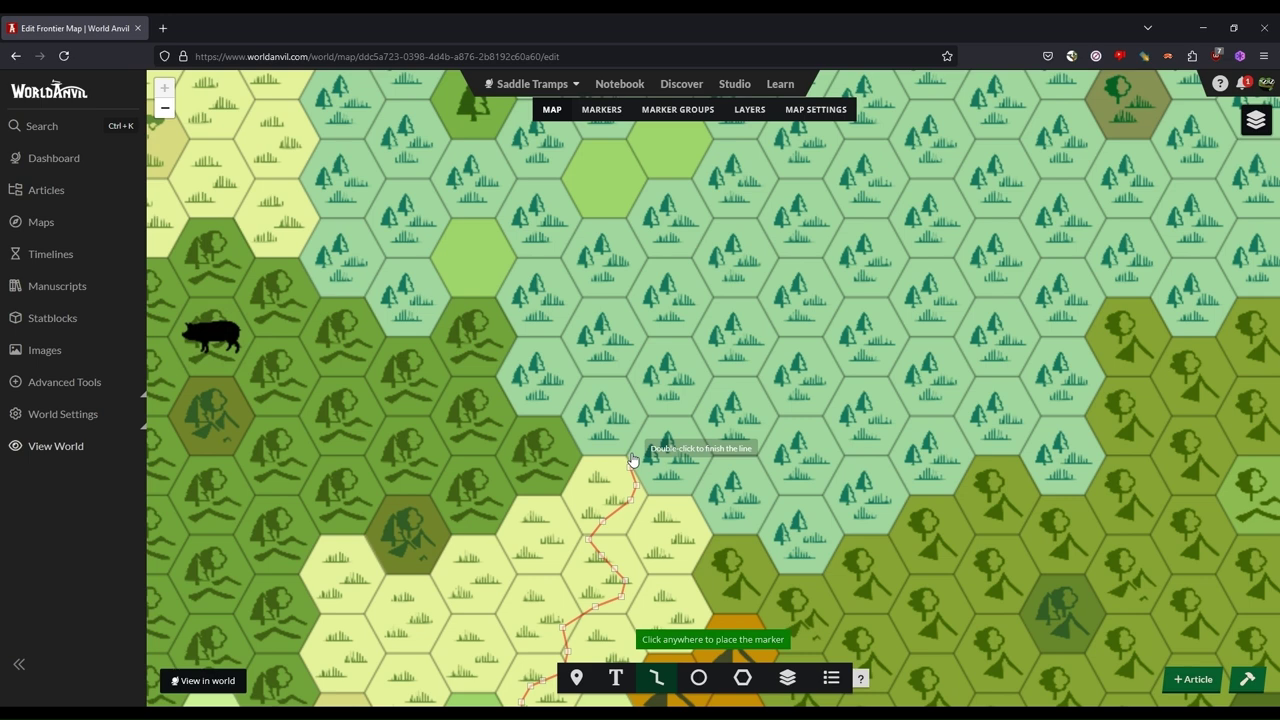
pyautogui.doubleClick(652, 431)
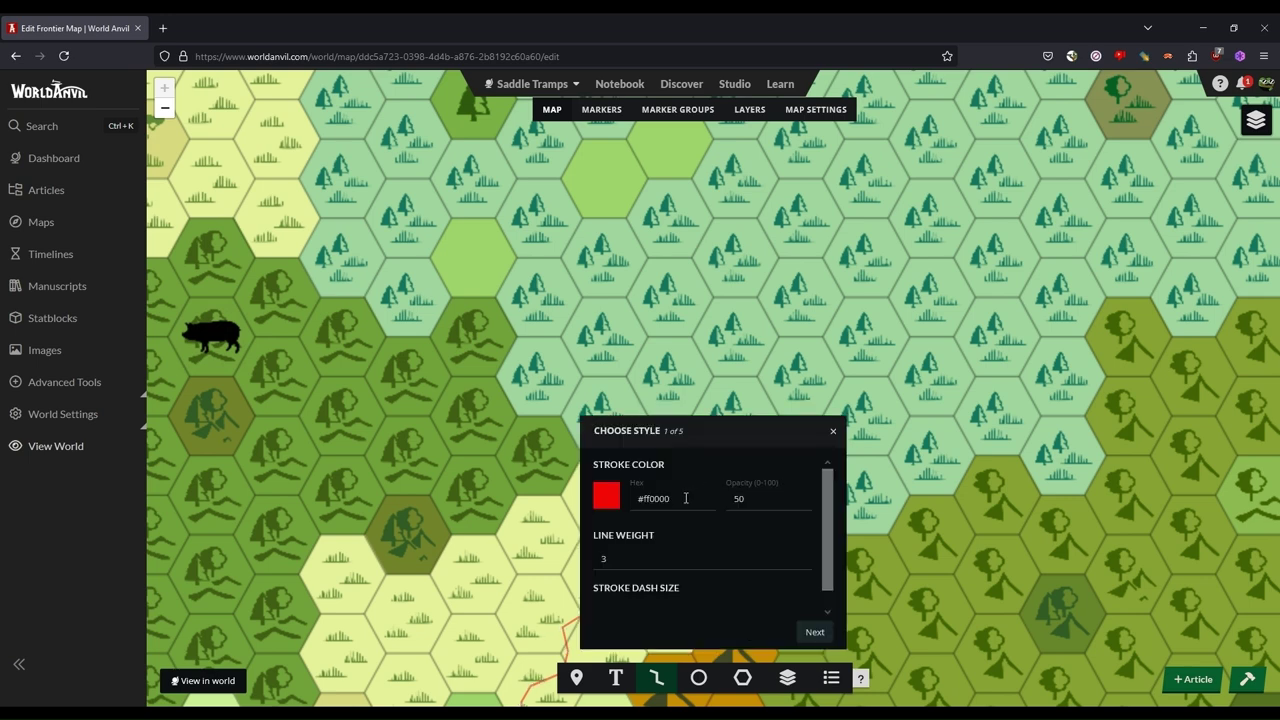
pyautogui.write('#99ccff')
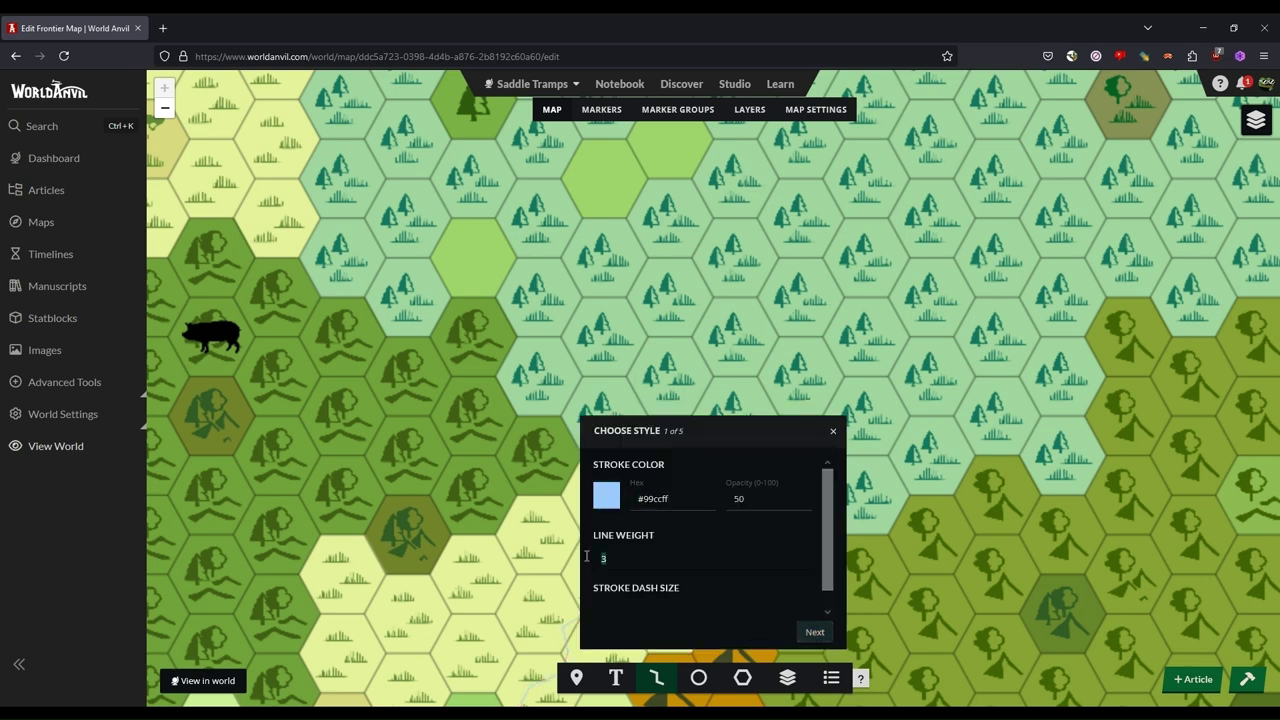
pyautogui.write('6')
pyautogui.press('Return')
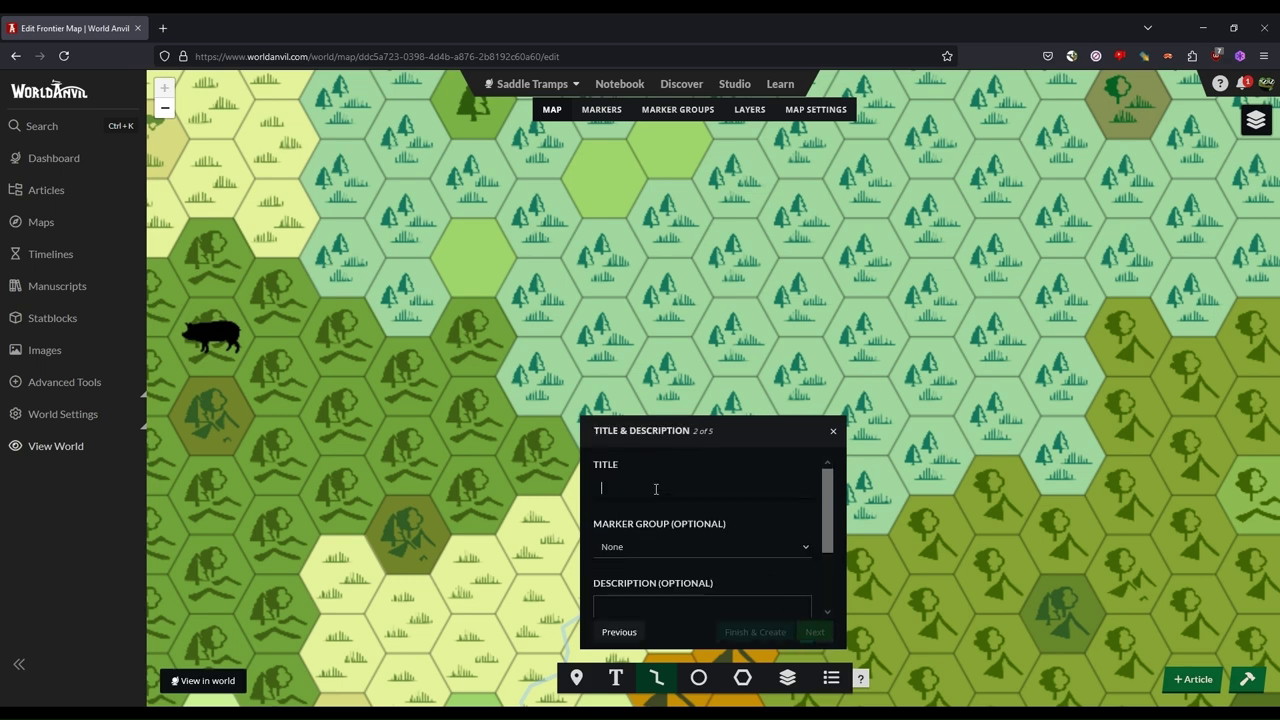
# Step: Create the new line marker titled 'River', then inspect the river segments' details on the map
pyautogui.write('River')
pyautogui.click(756, 631)
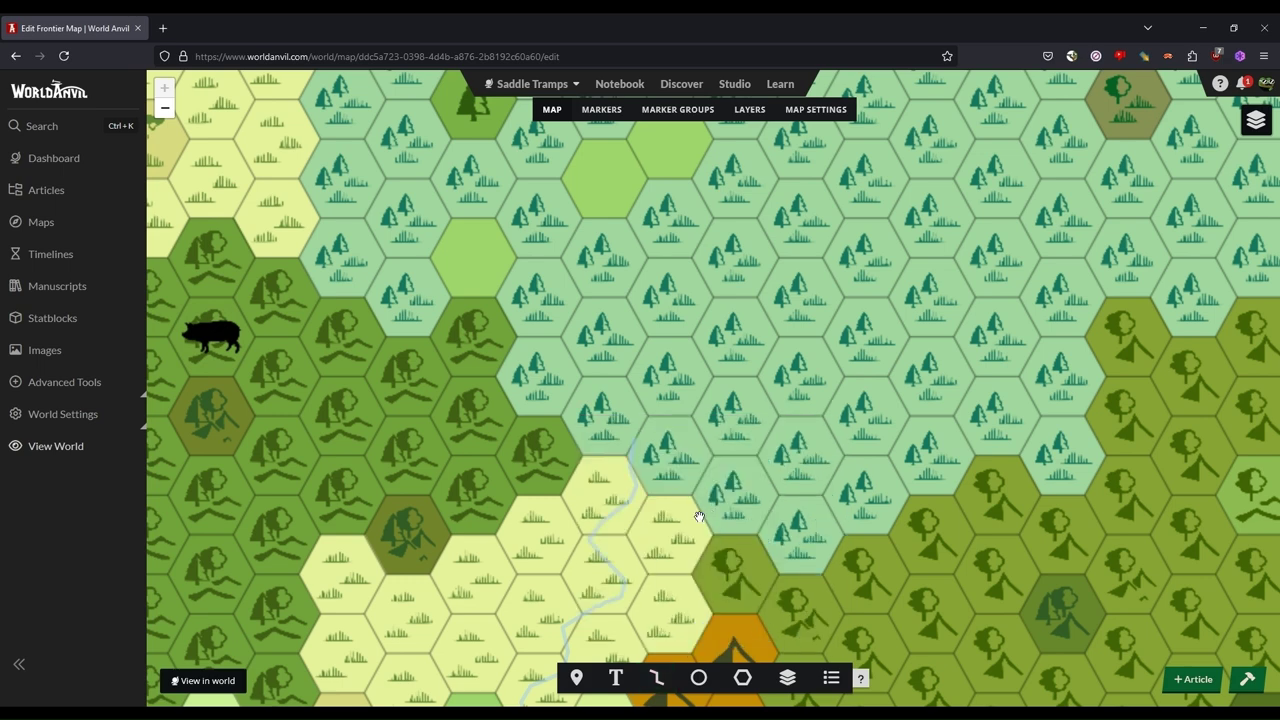
pyautogui.moveTo(468, 619); pyautogui.dragTo(804, 256)
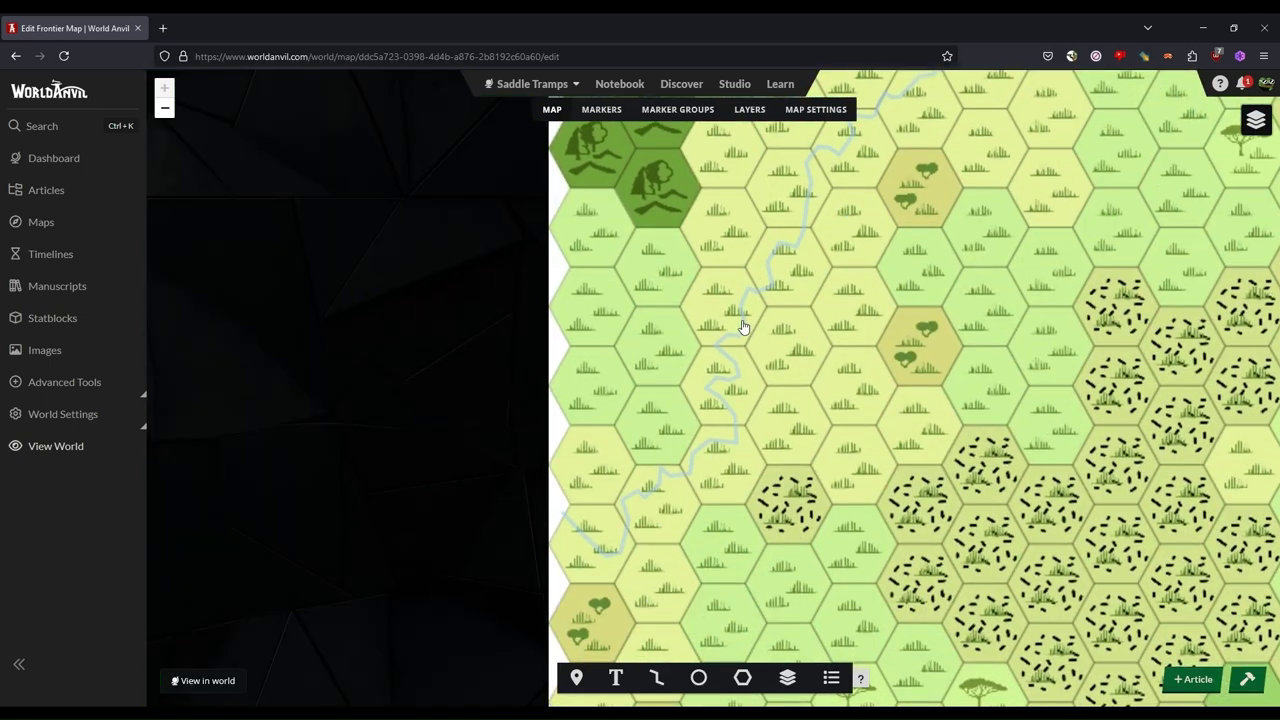
pyautogui.click(743, 327)
pyautogui.click(916, 248)
pyautogui.click(812, 185)
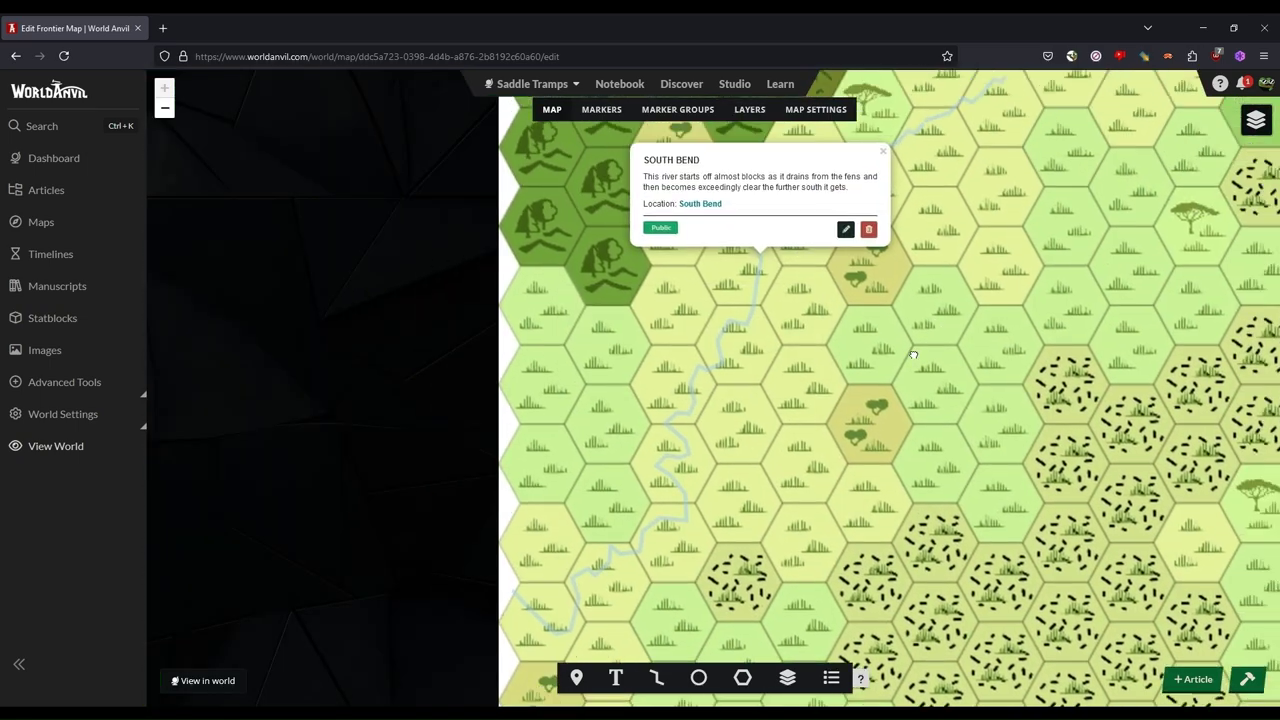
pyautogui.click(752, 395)
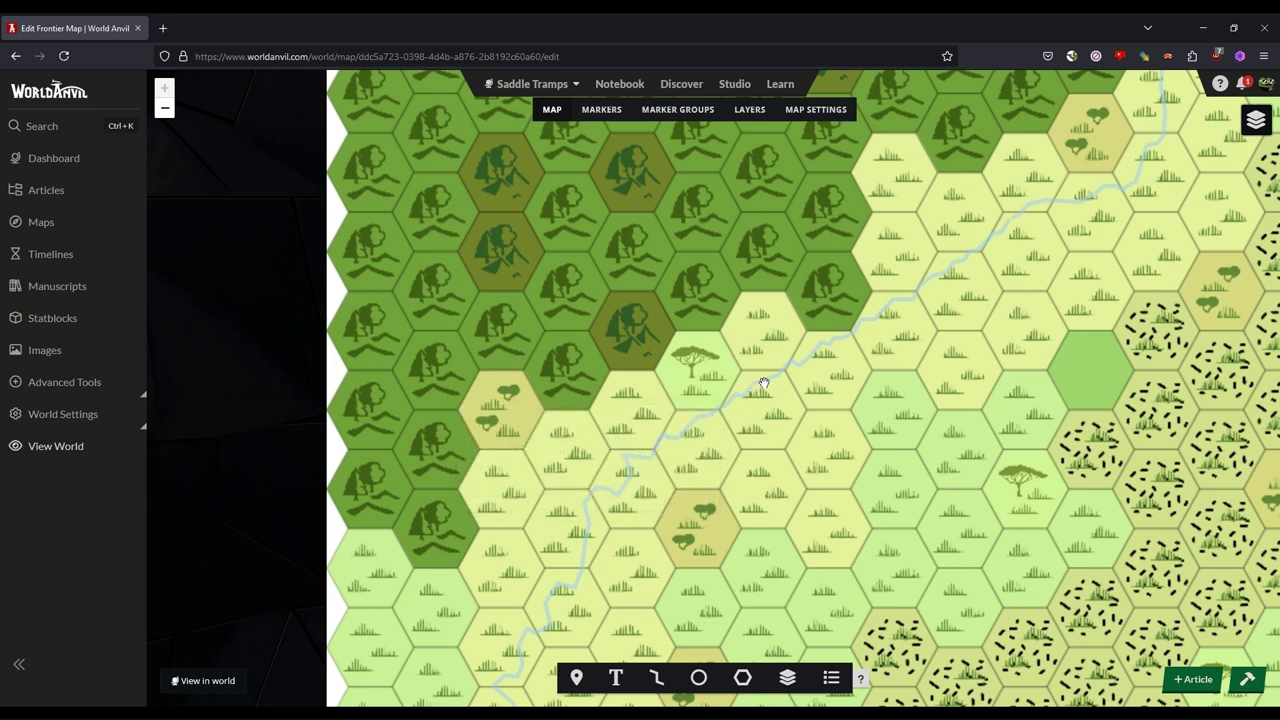
# Step: Copy marker P3's line points and append them to the end of P2's line
pyautogui.click(778, 376)
pyautogui.click(863, 349)
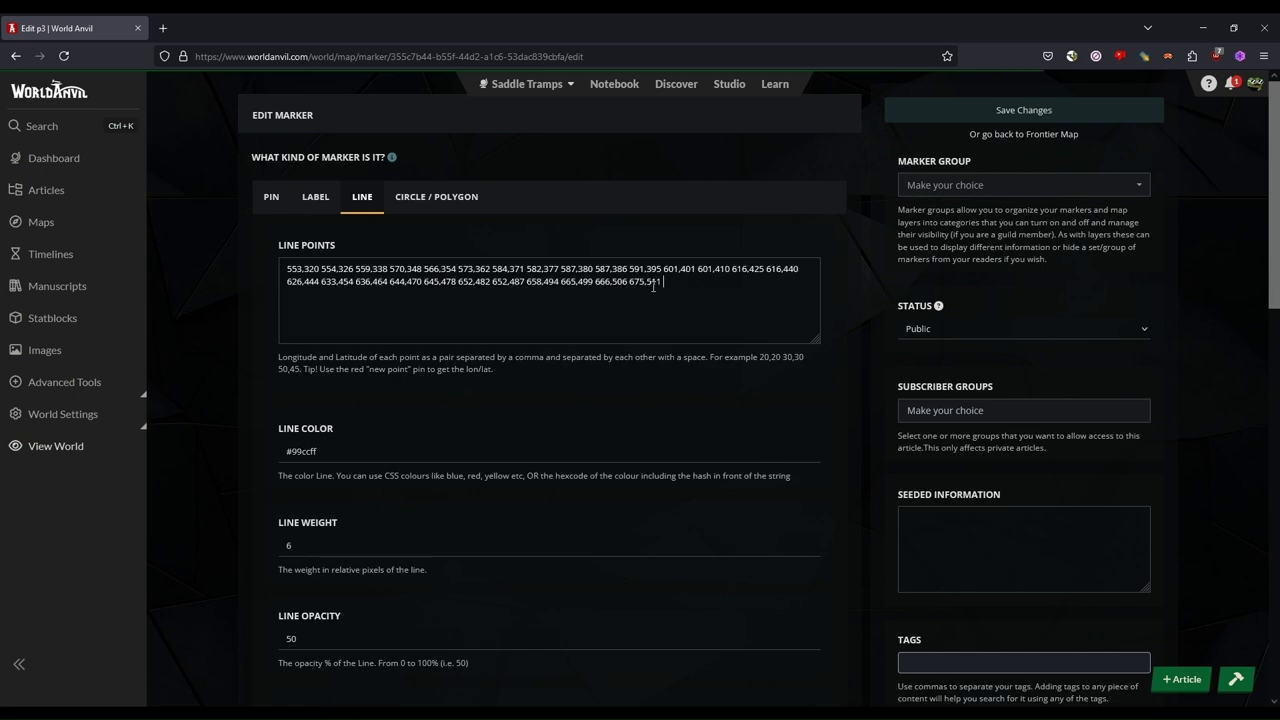
pyautogui.hotkey('ctrl', 'a')
pyautogui.hotkey('ctrl', 'c')
pyautogui.click(16, 56)
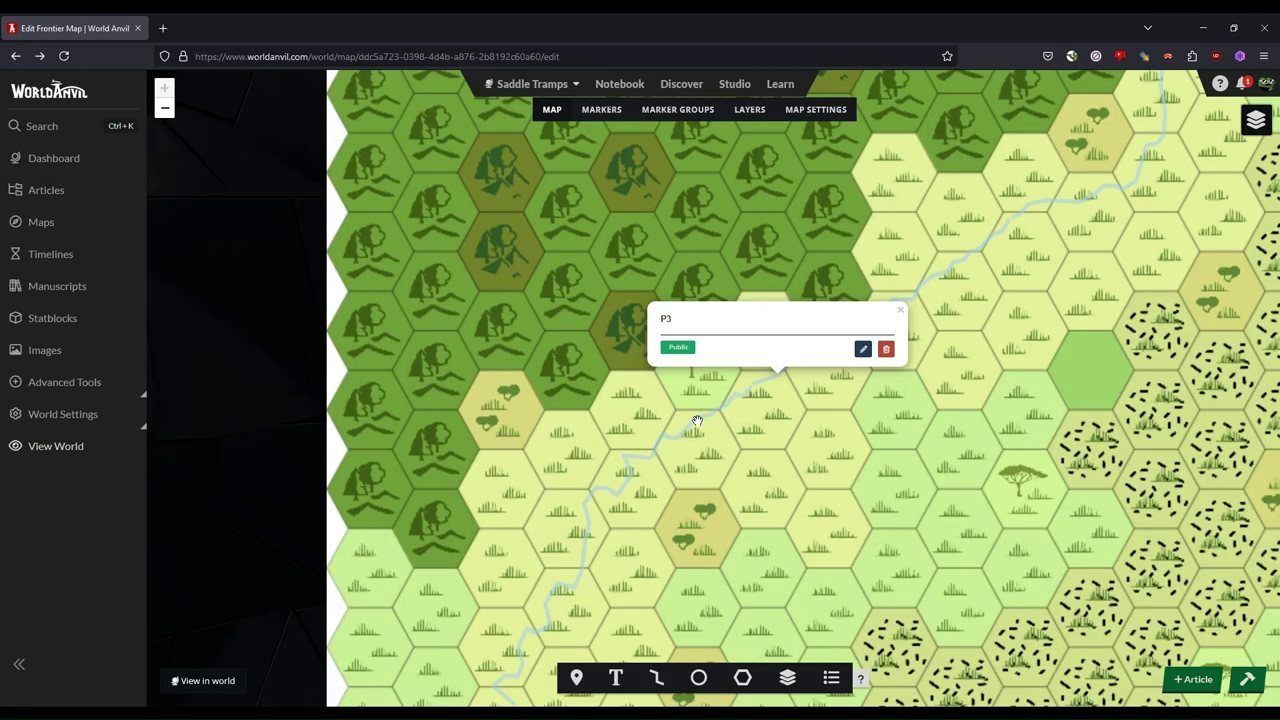
pyautogui.click(697, 421)
pyautogui.click(785, 392)
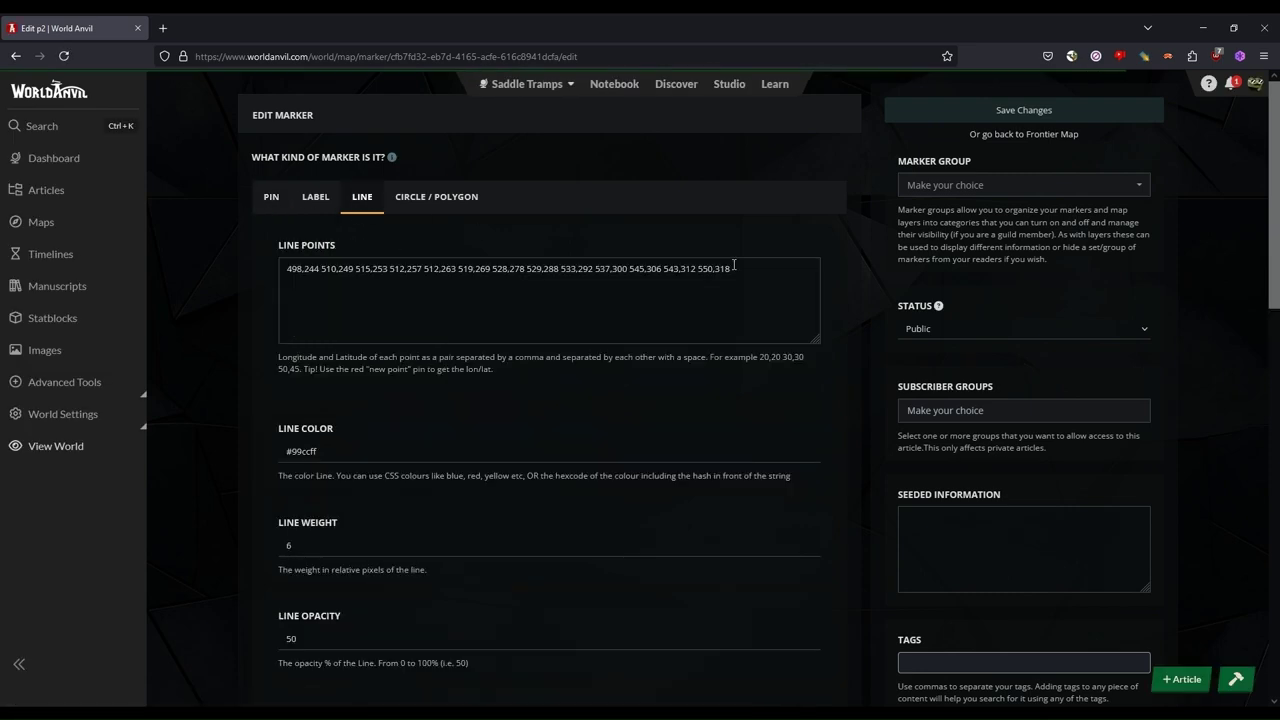
pyautogui.click(736, 266)
pyautogui.hotkey('ctrl', 'v')
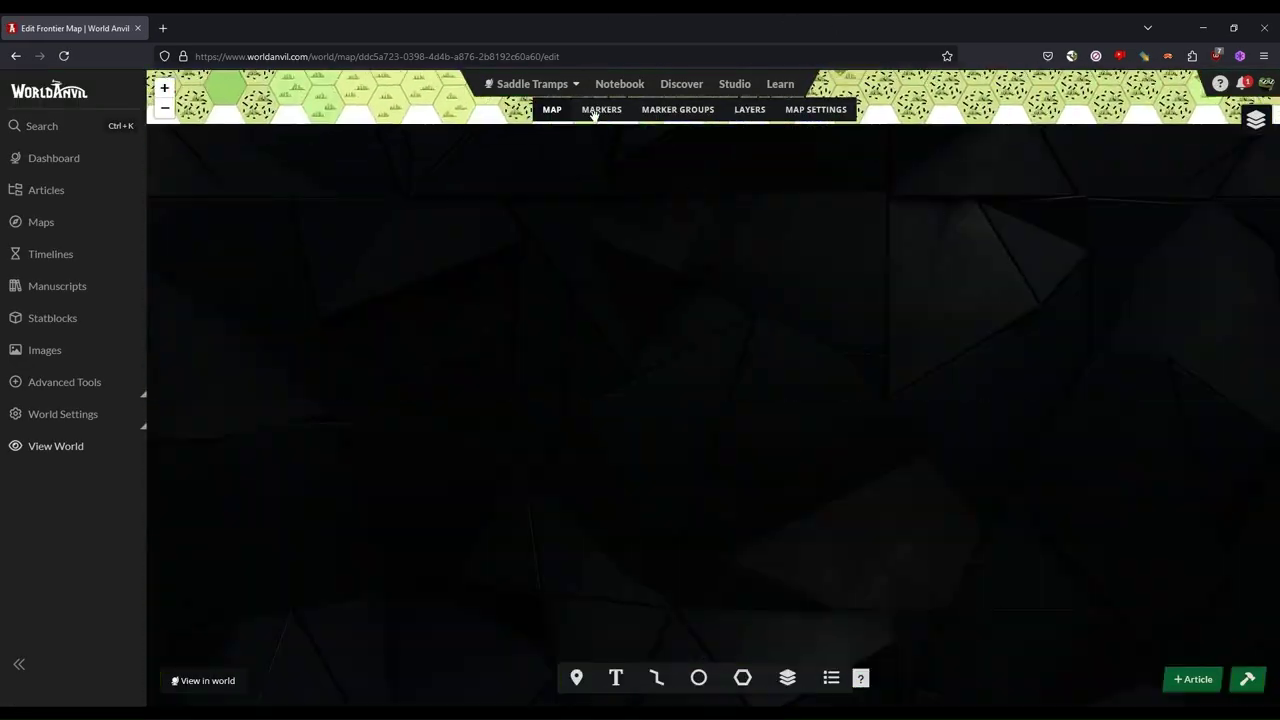
# Step: Review the P2 and P3 segments and South Bend's existing line point coordinates
pyautogui.scroll(2, 664, 347)
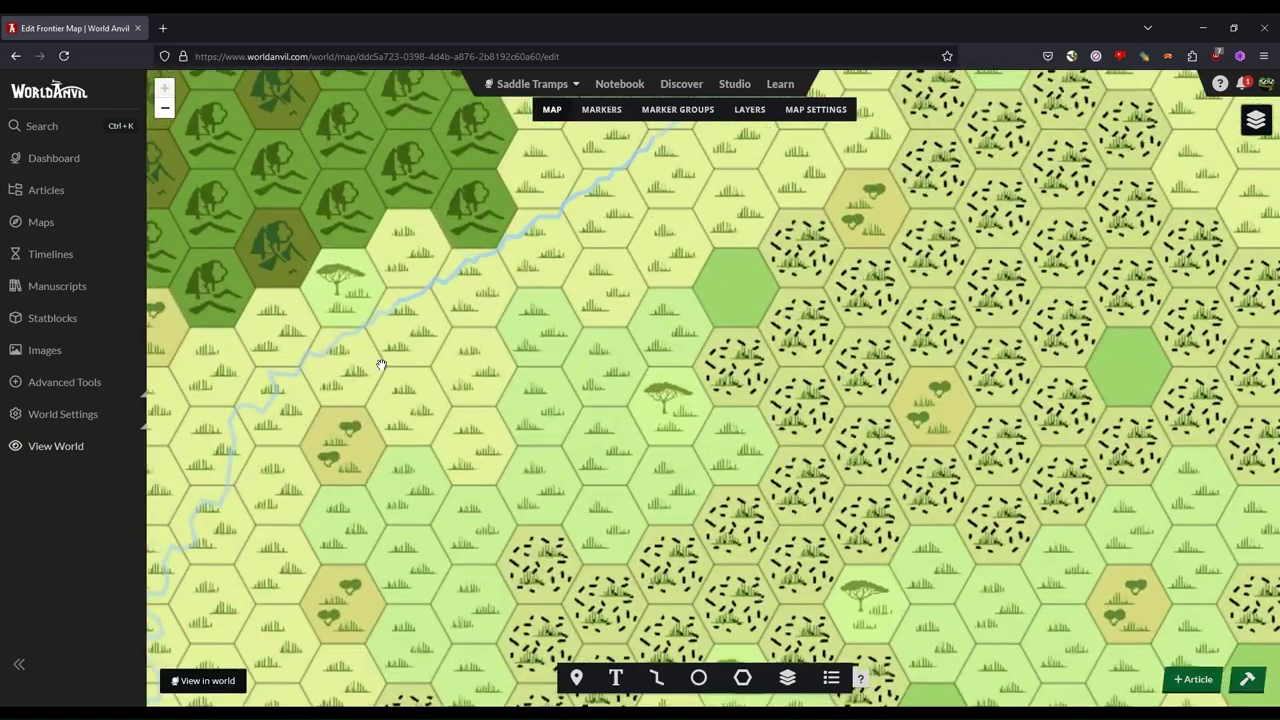
pyautogui.click(353, 336)
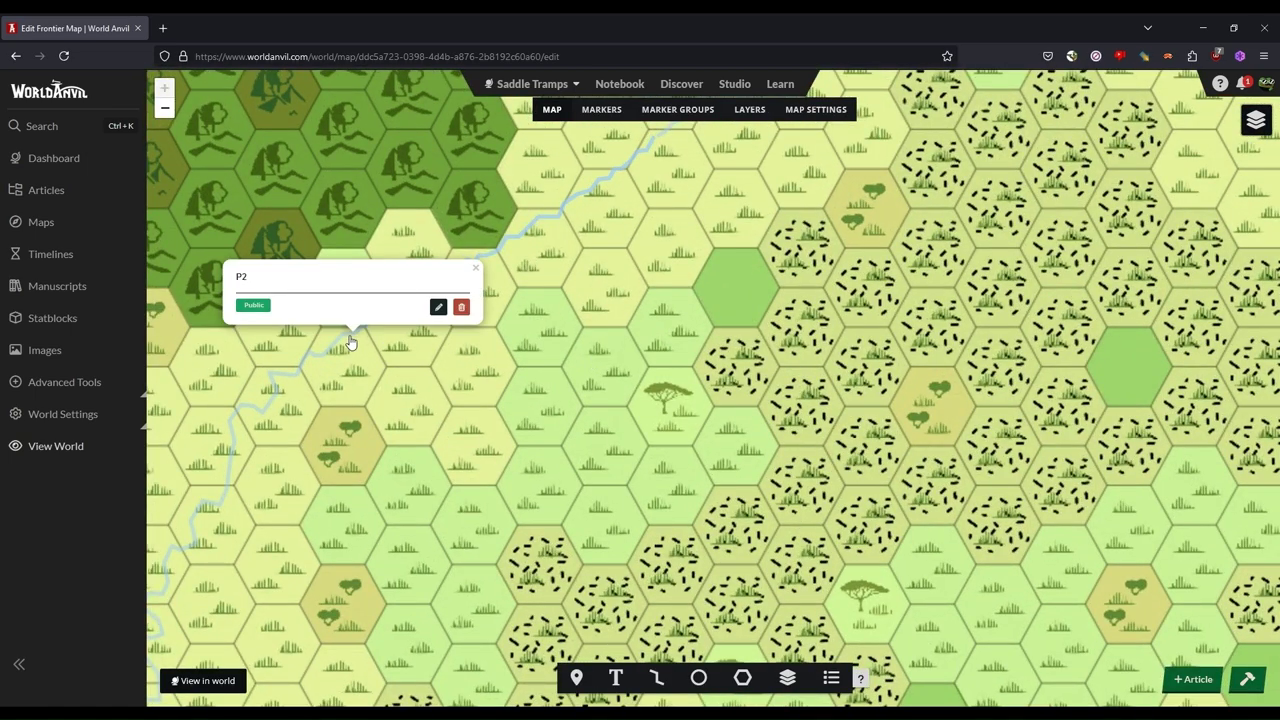
pyautogui.click(442, 342)
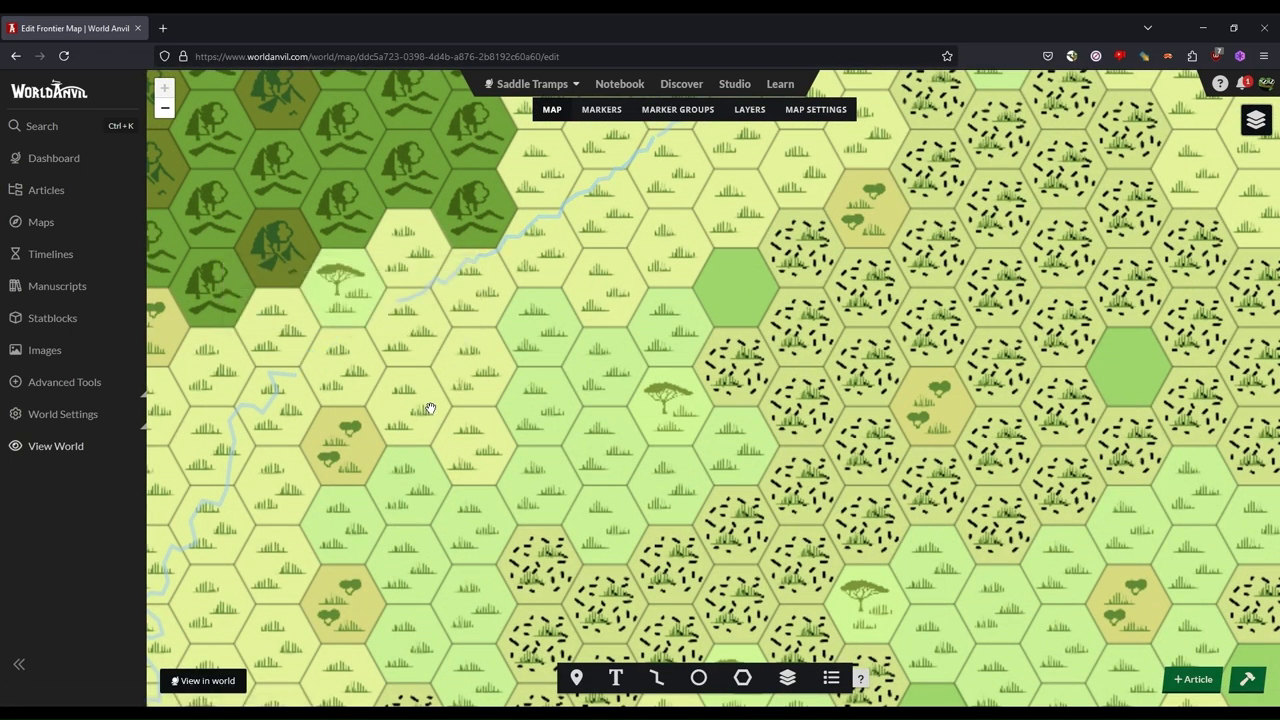
pyautogui.click(409, 305)
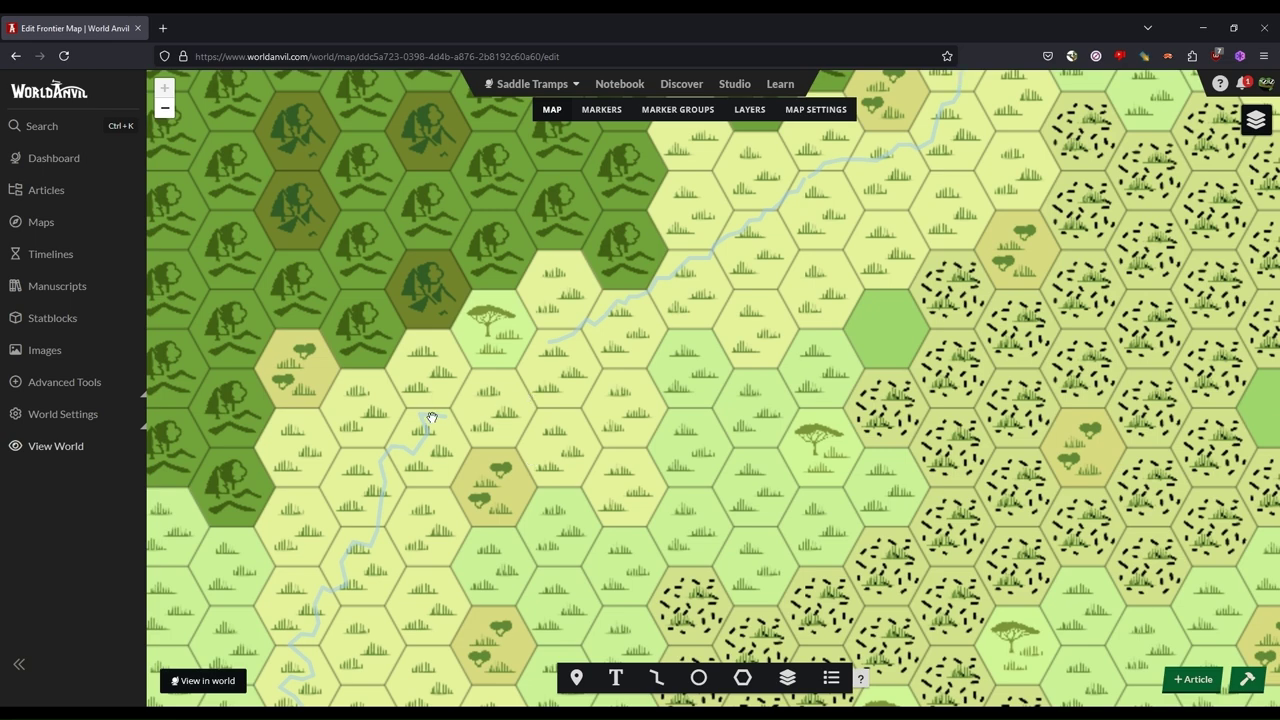
pyautogui.click(437, 421)
pyautogui.click(520, 392)
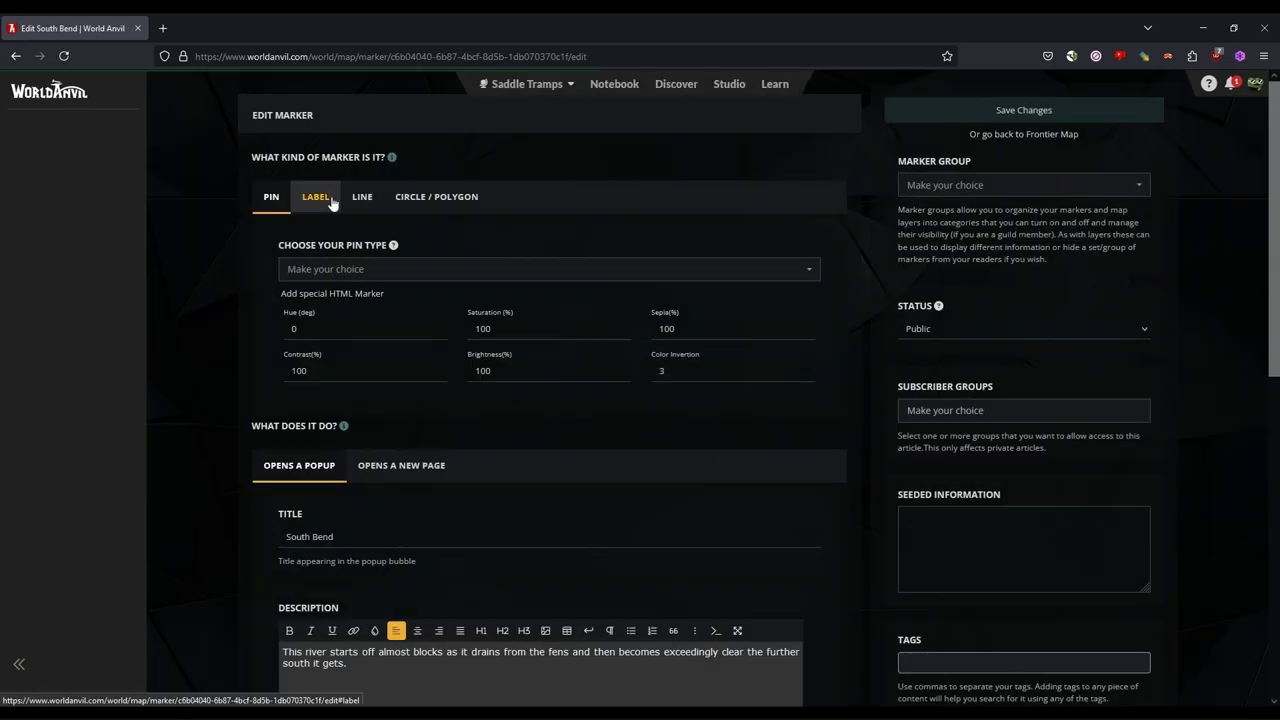
pyautogui.click(362, 197)
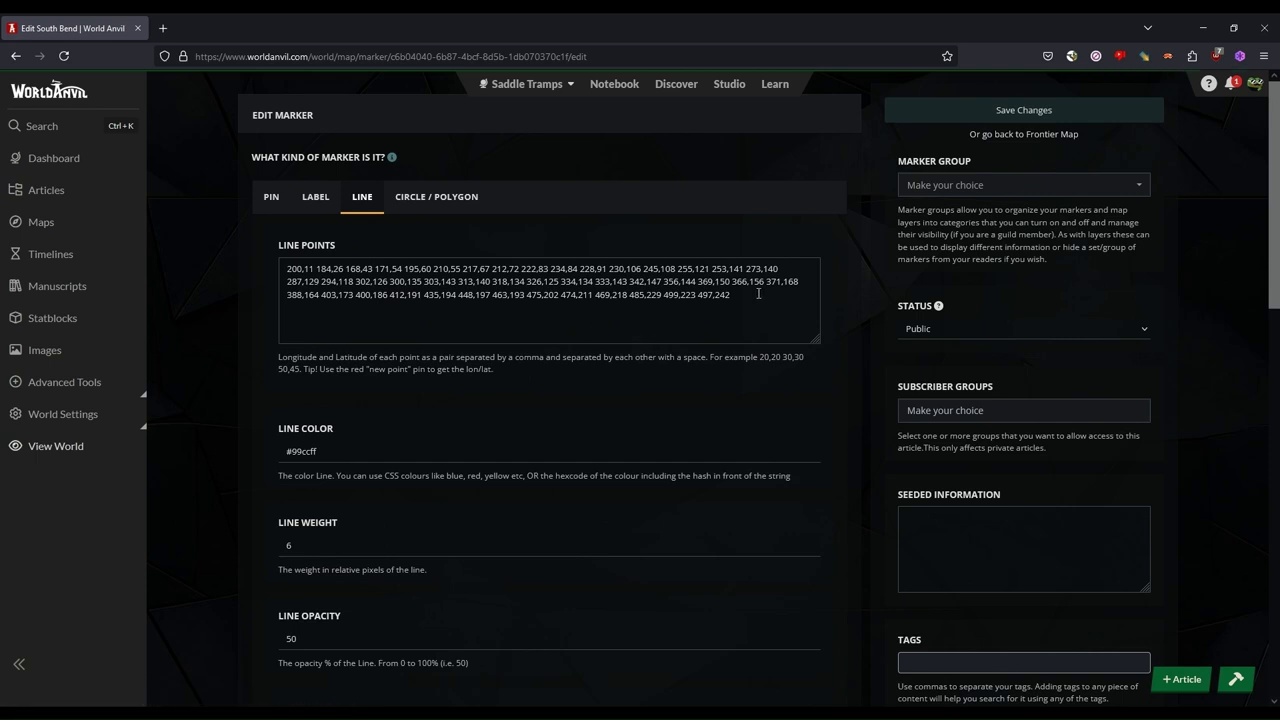
pyautogui.click(16, 57)
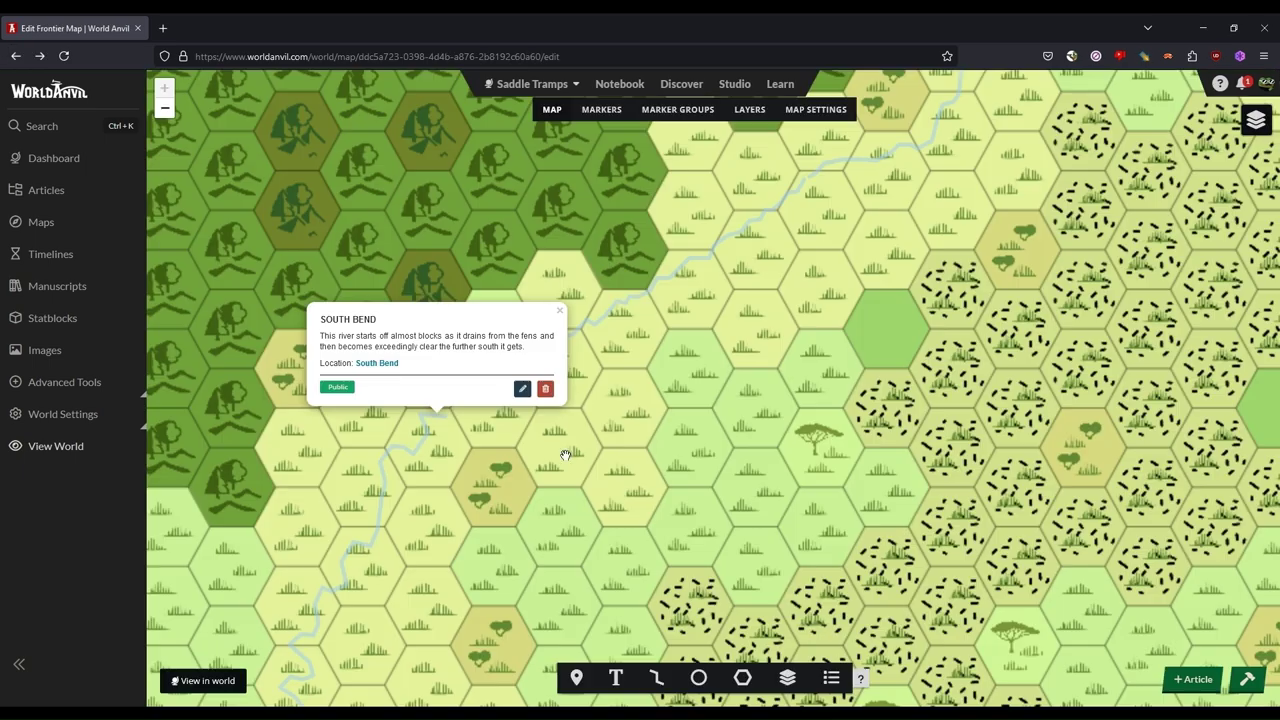
# Step: Copy P3's line points, append them after South Bend's last point, and save South Bend
pyautogui.click(565, 455)
pyautogui.click(564, 345)
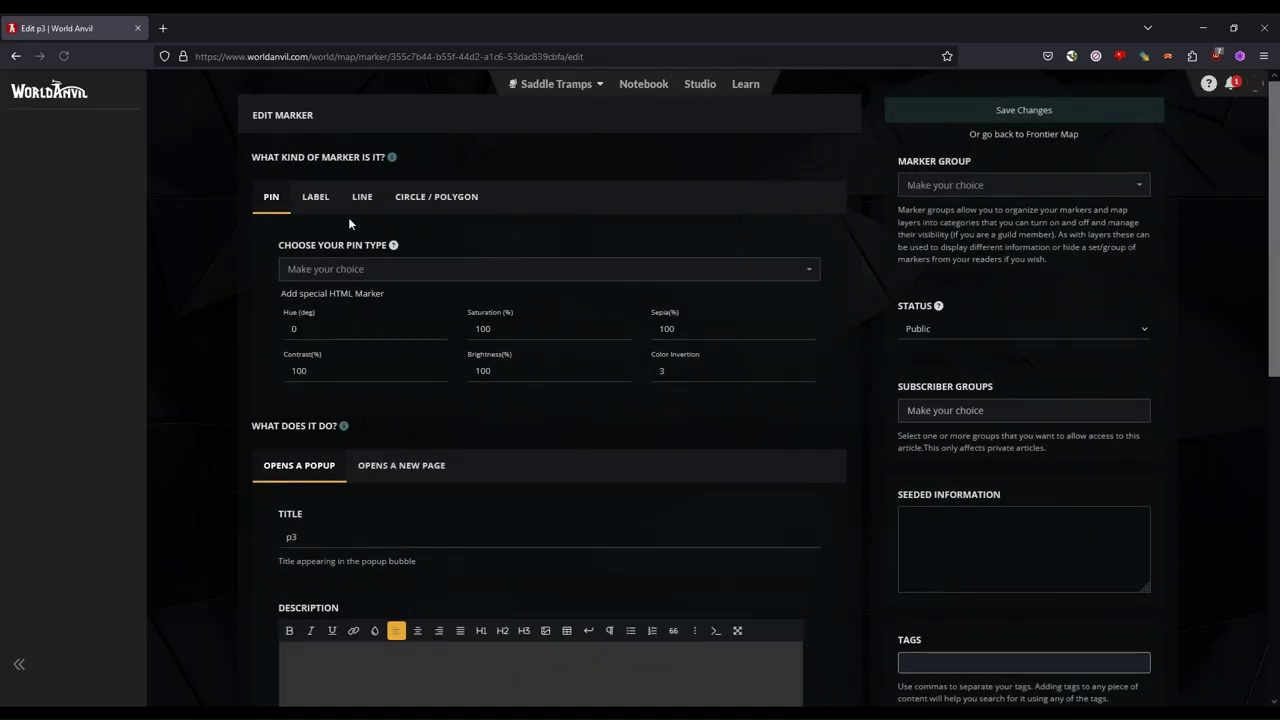
pyautogui.click(362, 197)
pyautogui.hotkey('ctrl', 'a')
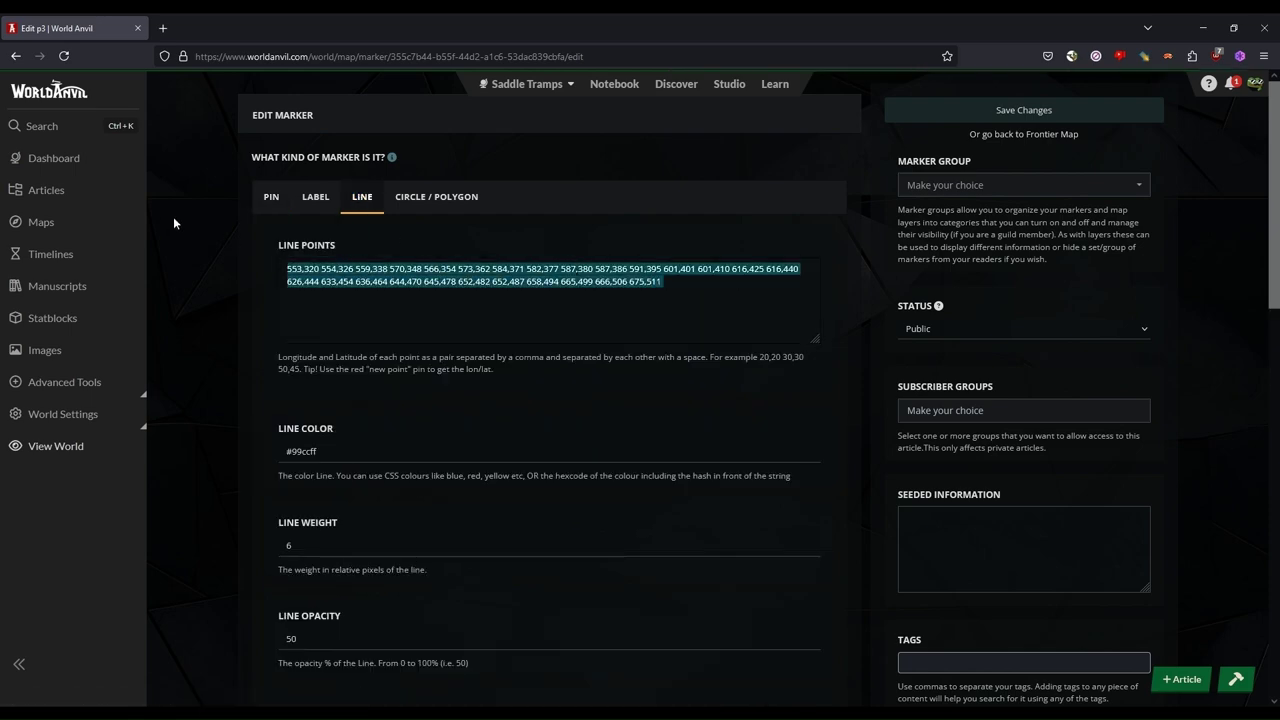
pyautogui.click(16, 56)
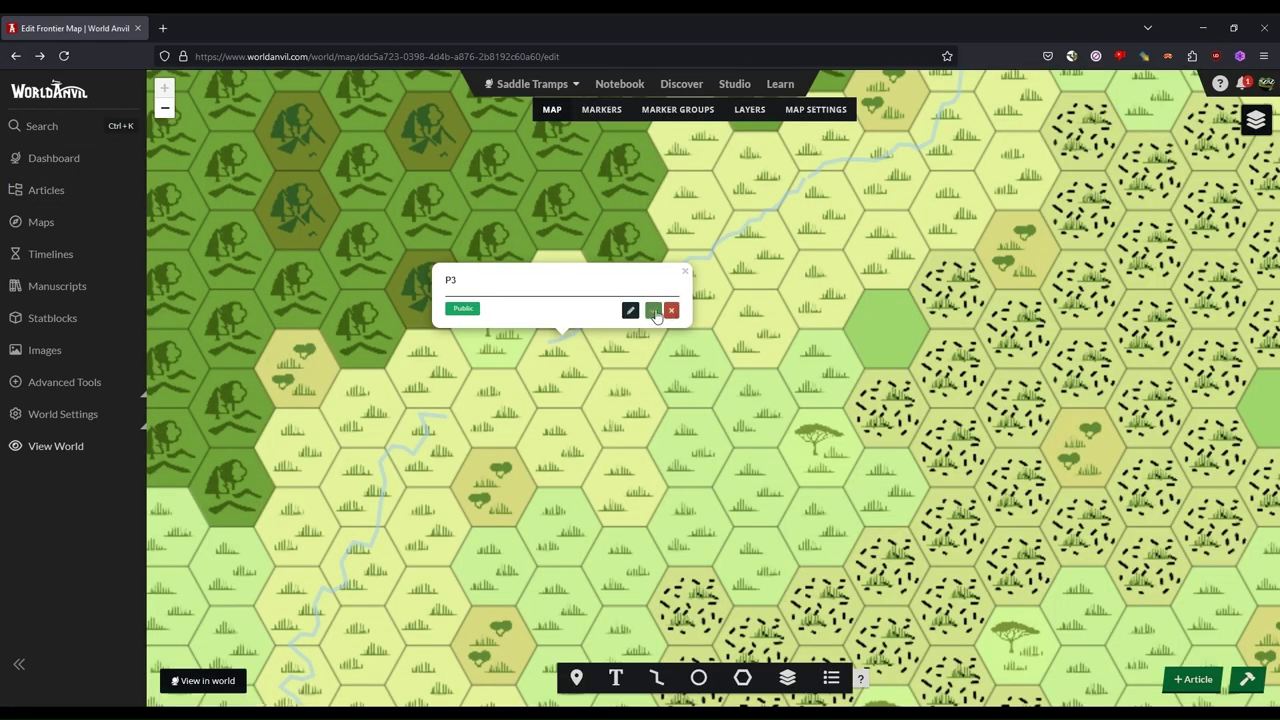
pyautogui.click(433, 389)
pyautogui.click(433, 425)
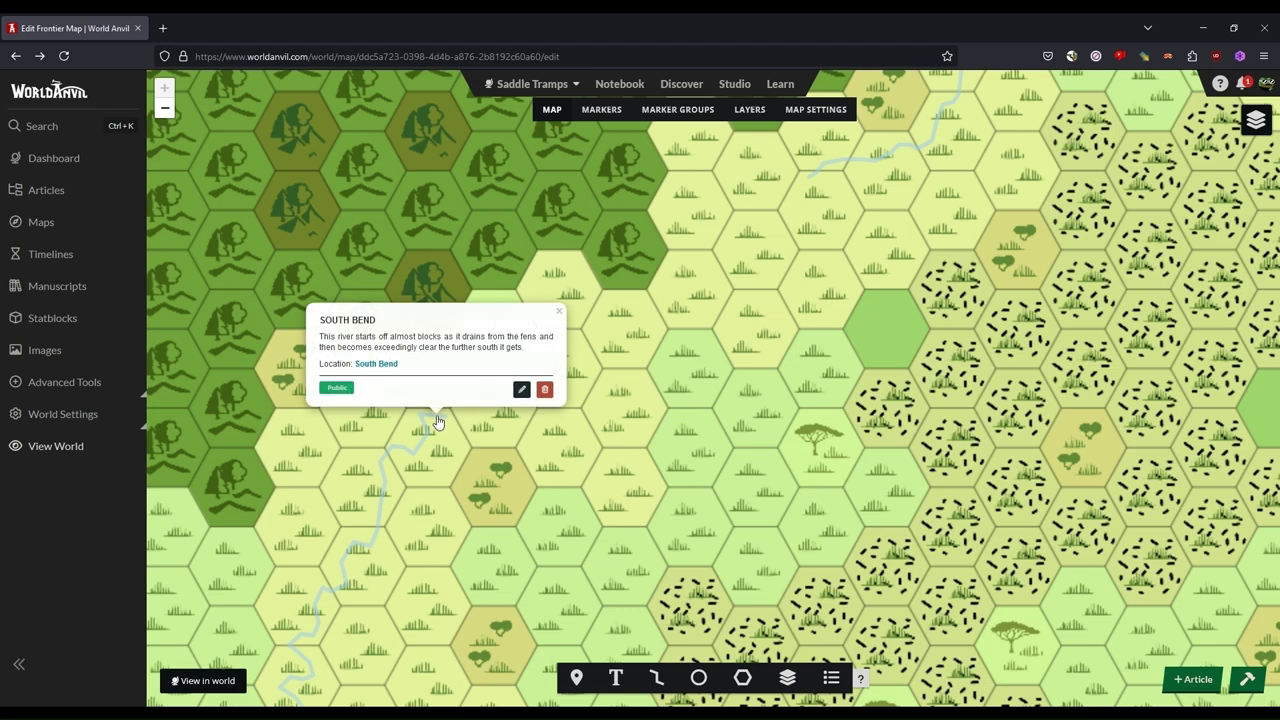
pyautogui.click(520, 390)
pyautogui.click(362, 196)
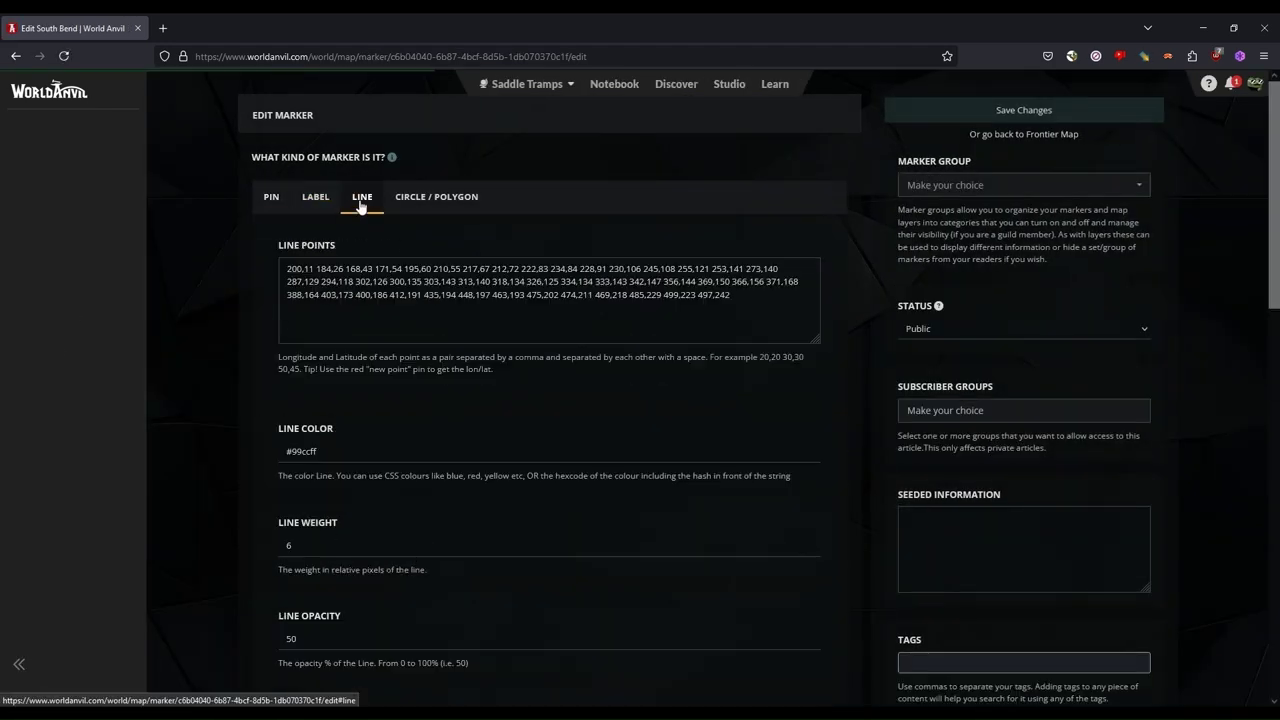
pyautogui.click(753, 306)
pyautogui.hotkey('ctrl', 'v')
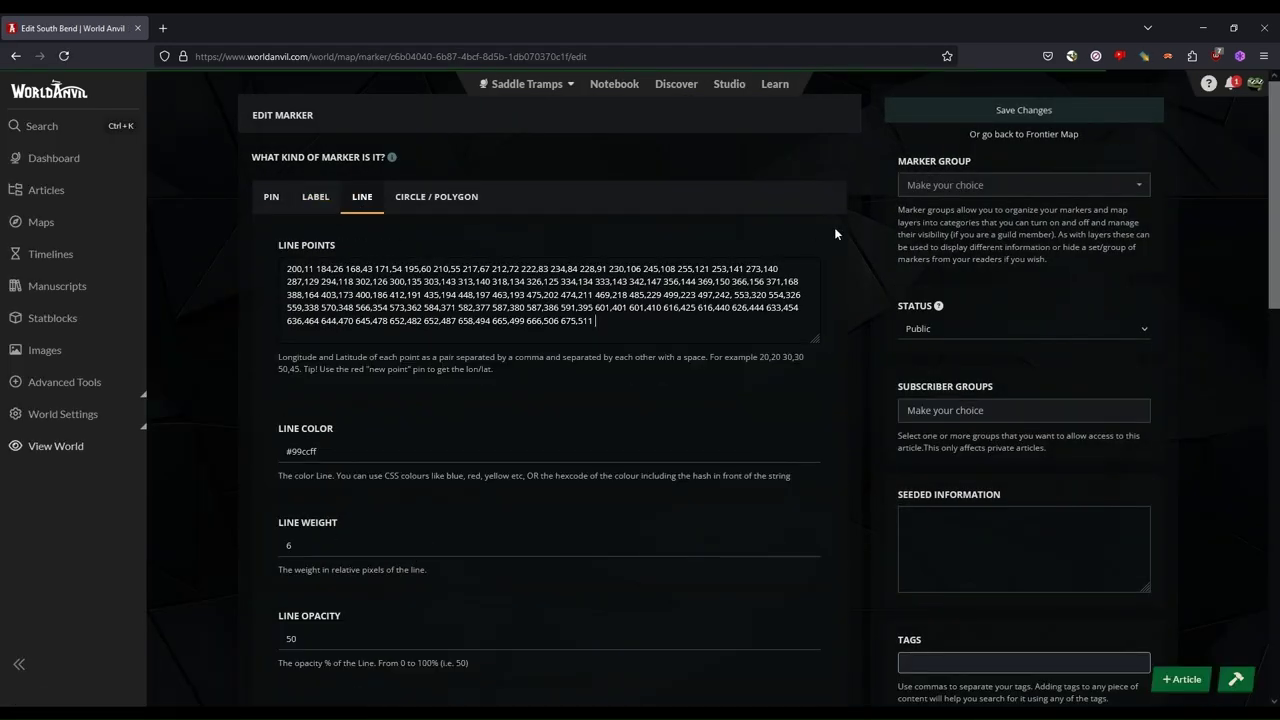
pyautogui.click(968, 117)
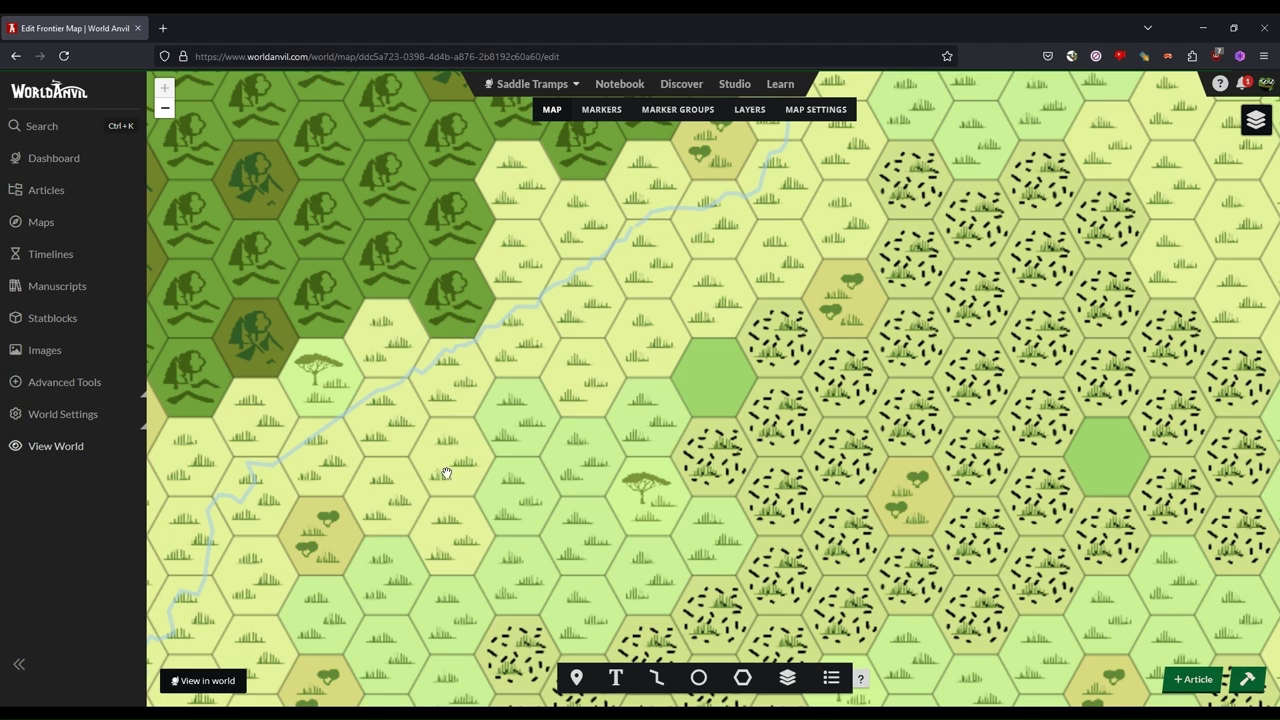
# Step: Copy P4's line points, append them to South Bend's line points, and save the marker
pyautogui.click(645, 213)
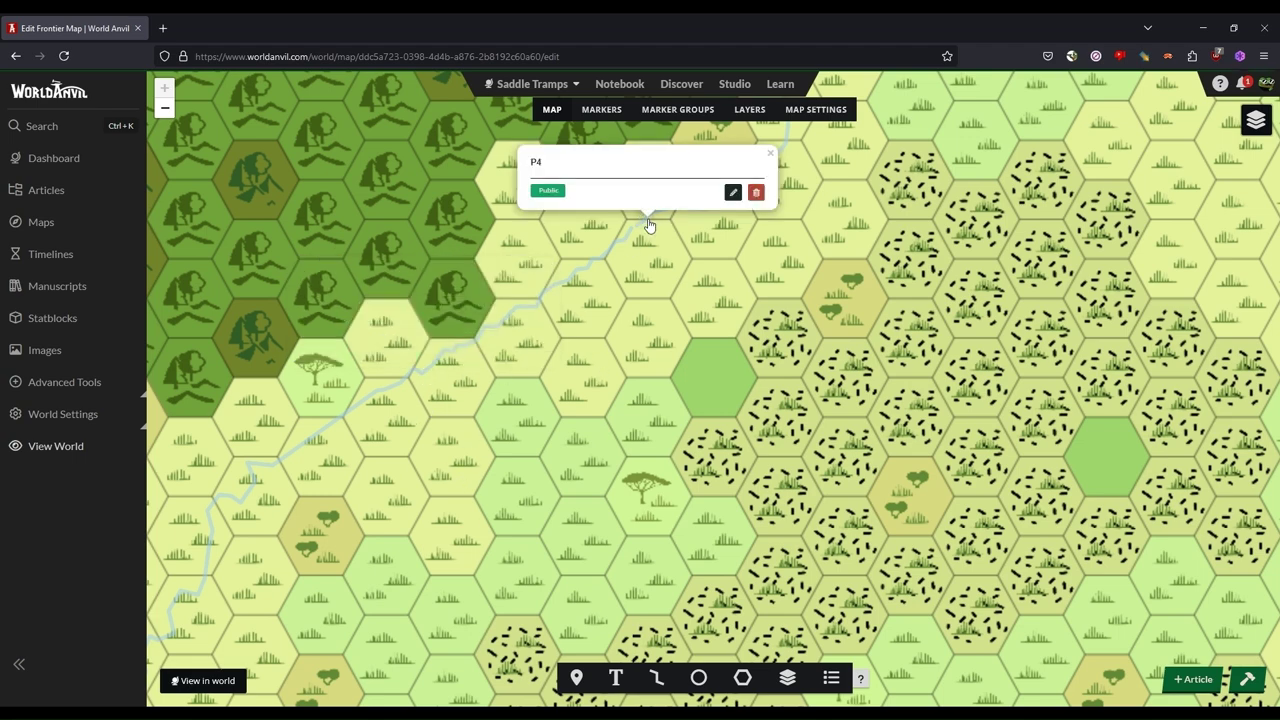
pyautogui.click(732, 194)
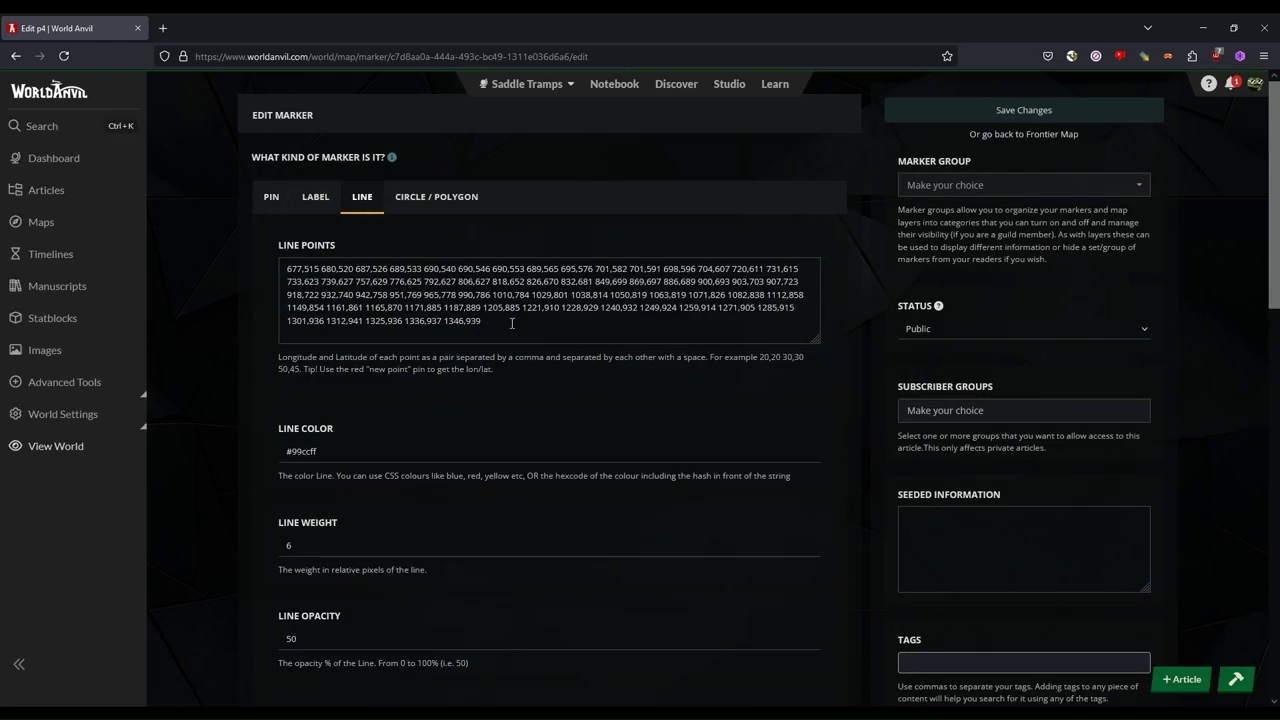
pyautogui.hotkey('ctrl', 'a')
pyautogui.click(15, 56)
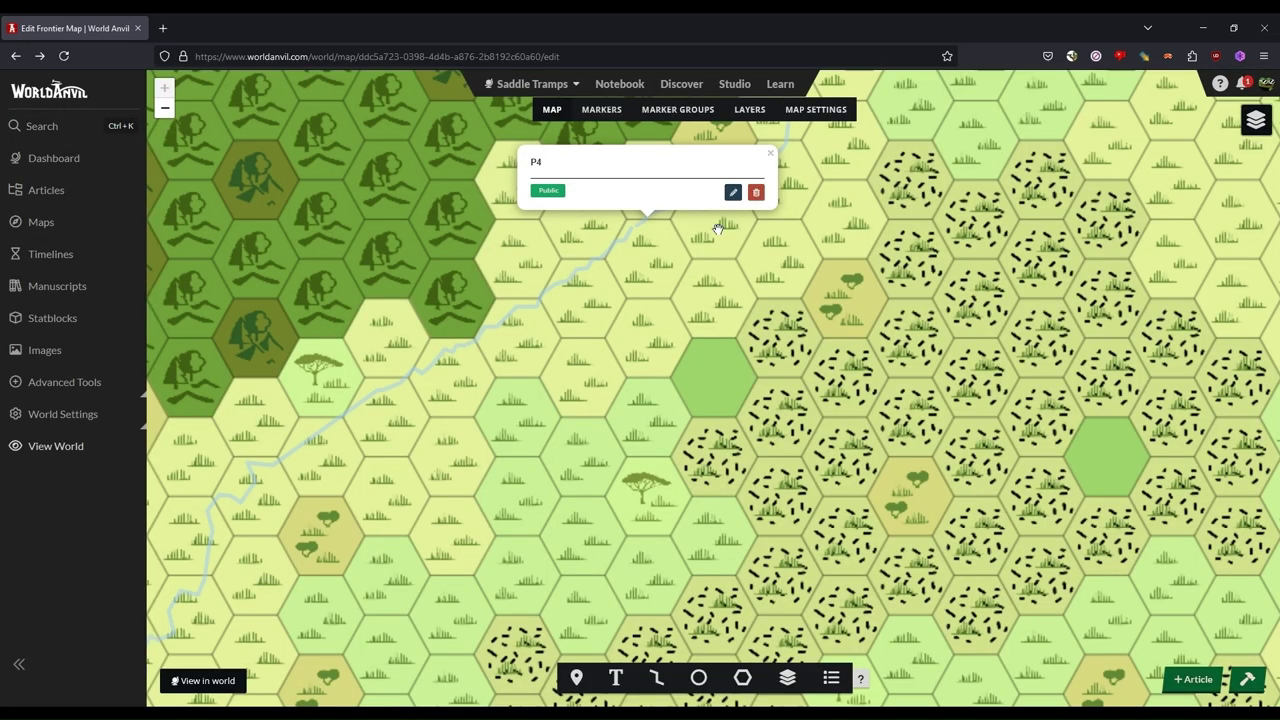
pyautogui.click(641, 228)
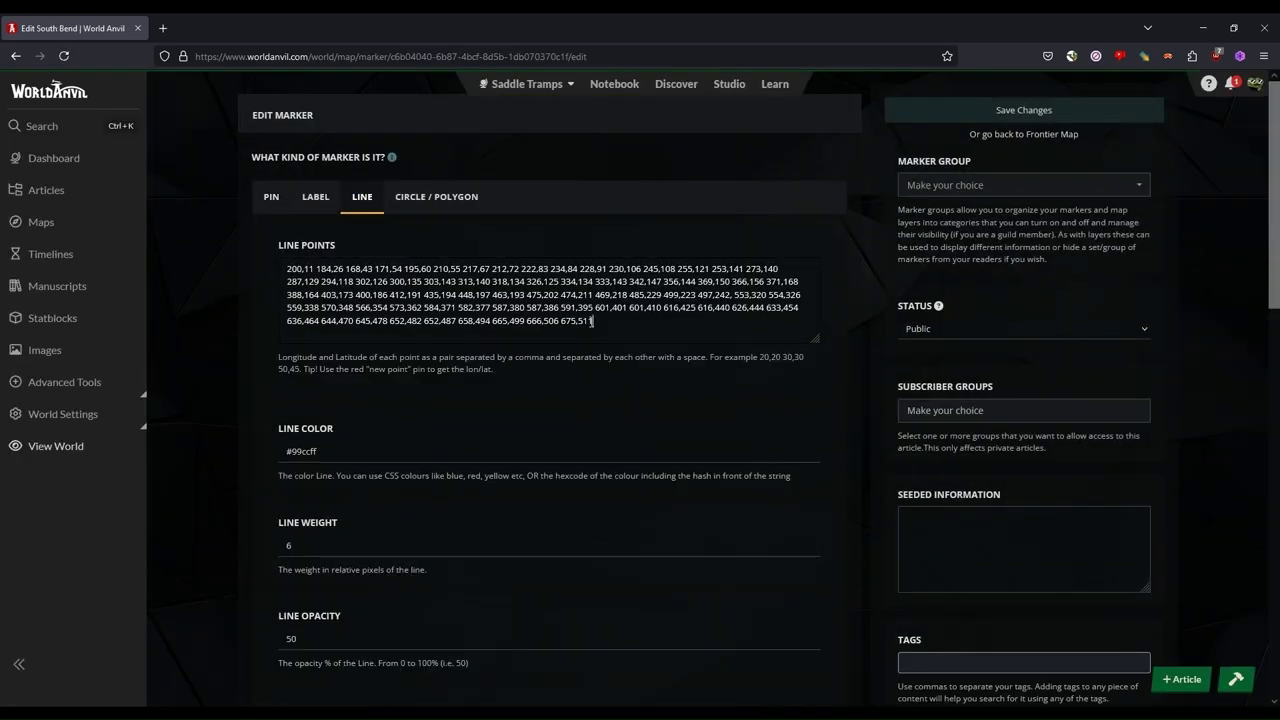
pyautogui.hotkey('ctrl', 'v')
pyautogui.click(1050, 110)
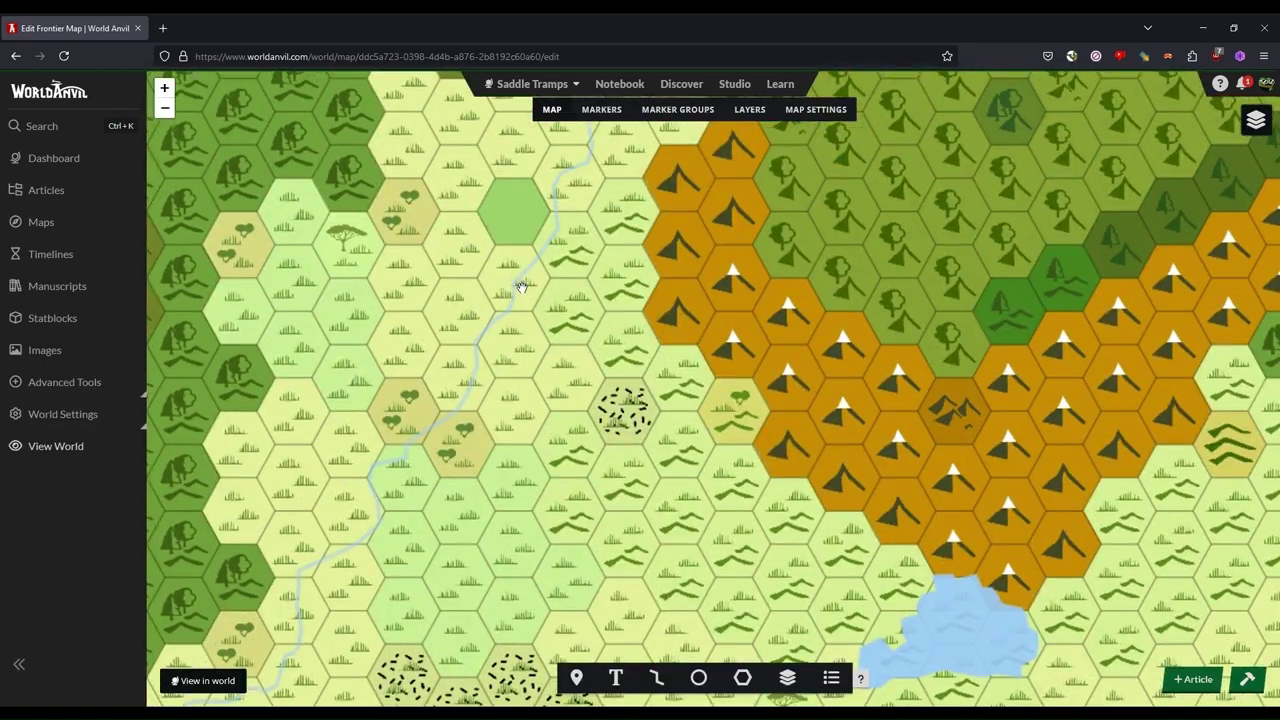
# Step: Draw a new line from the river's northern end up through the swamp, curving northeast
pyautogui.click(515, 288)
pyautogui.moveTo(515, 290)
pyautogui.mouseDown()
pyautogui.moveTo(535, 460)
pyautogui.moveTo(565, 460)
pyautogui.mouseUp()
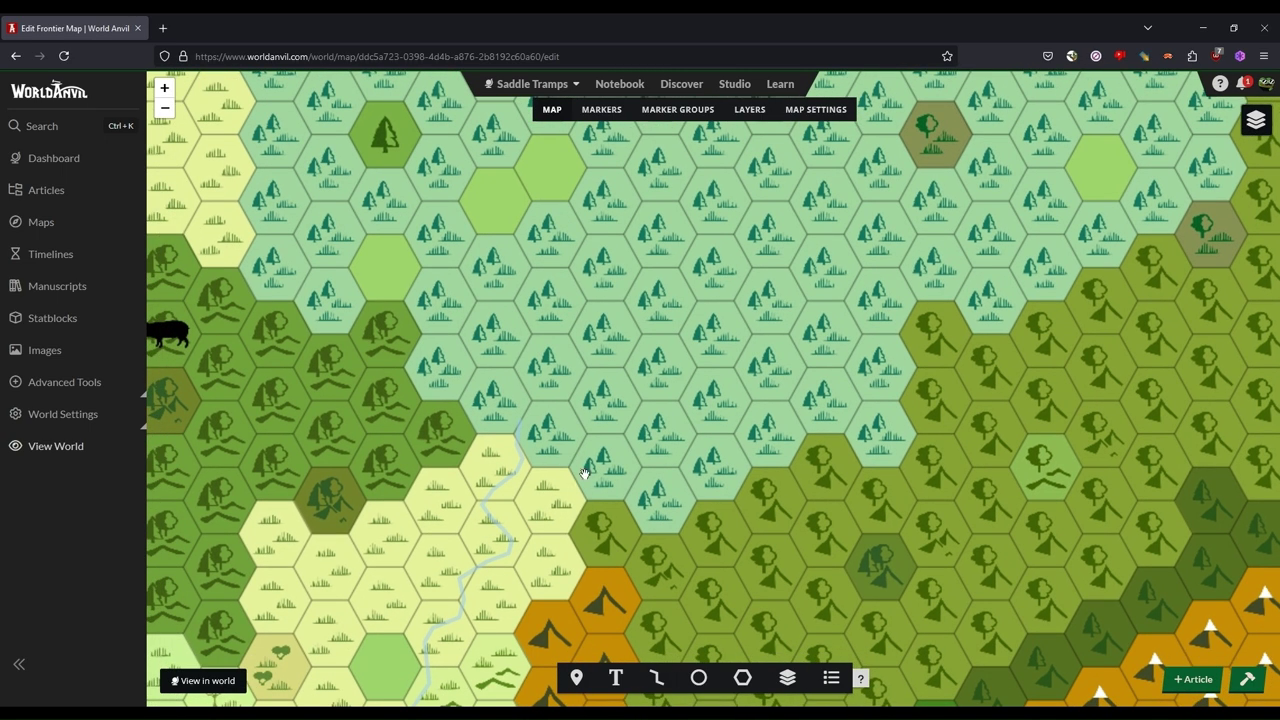
pyautogui.click(657, 680)
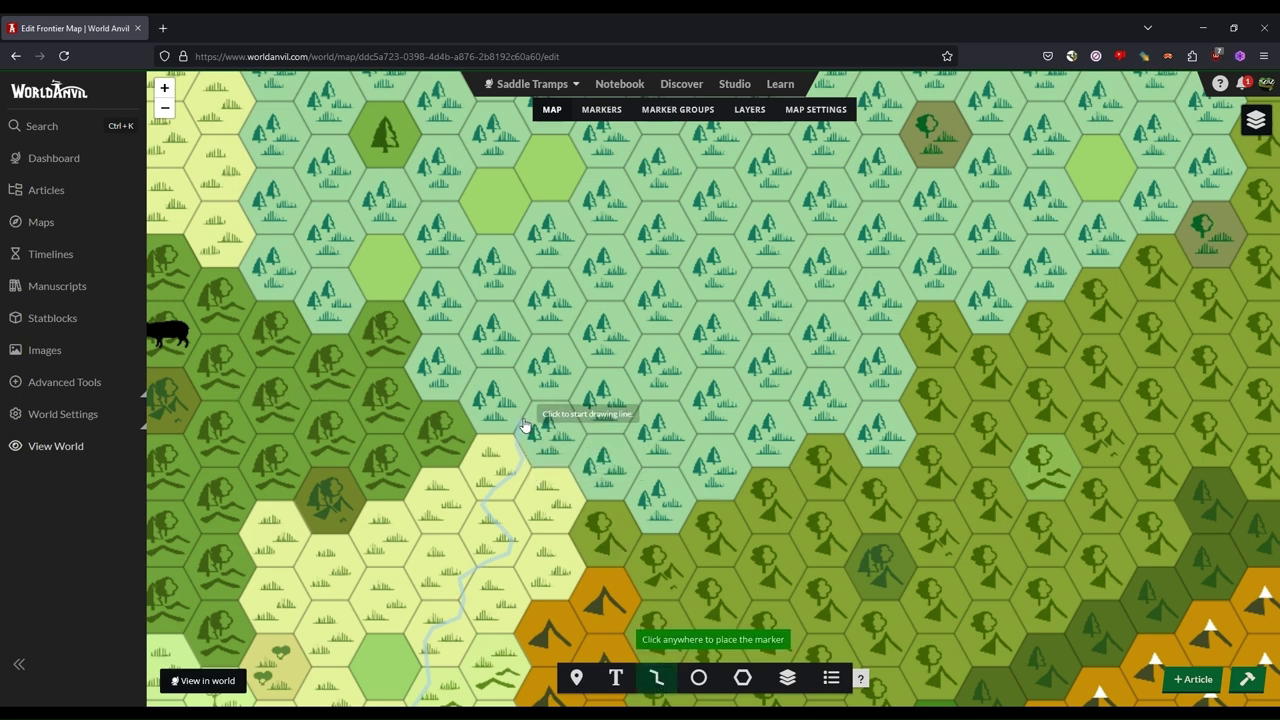
pyautogui.click(513, 417)
pyautogui.click(508, 406)
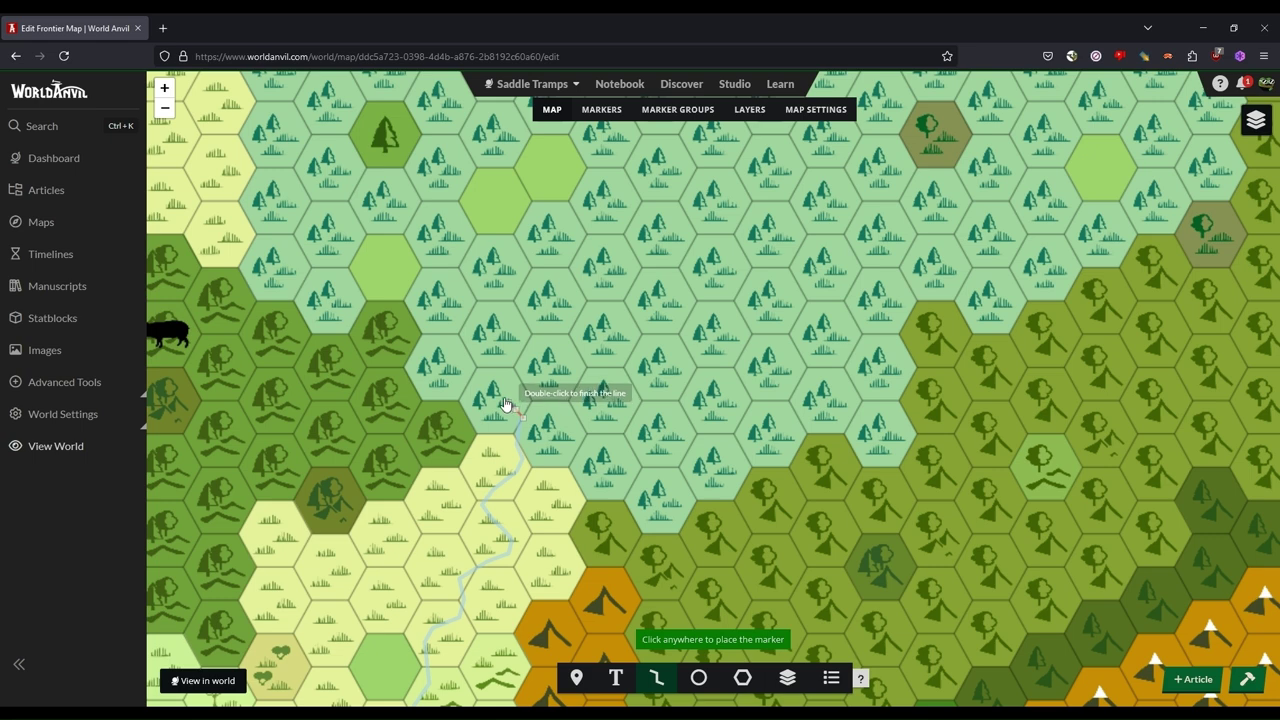
pyautogui.click(503, 376)
pyautogui.click(522, 352)
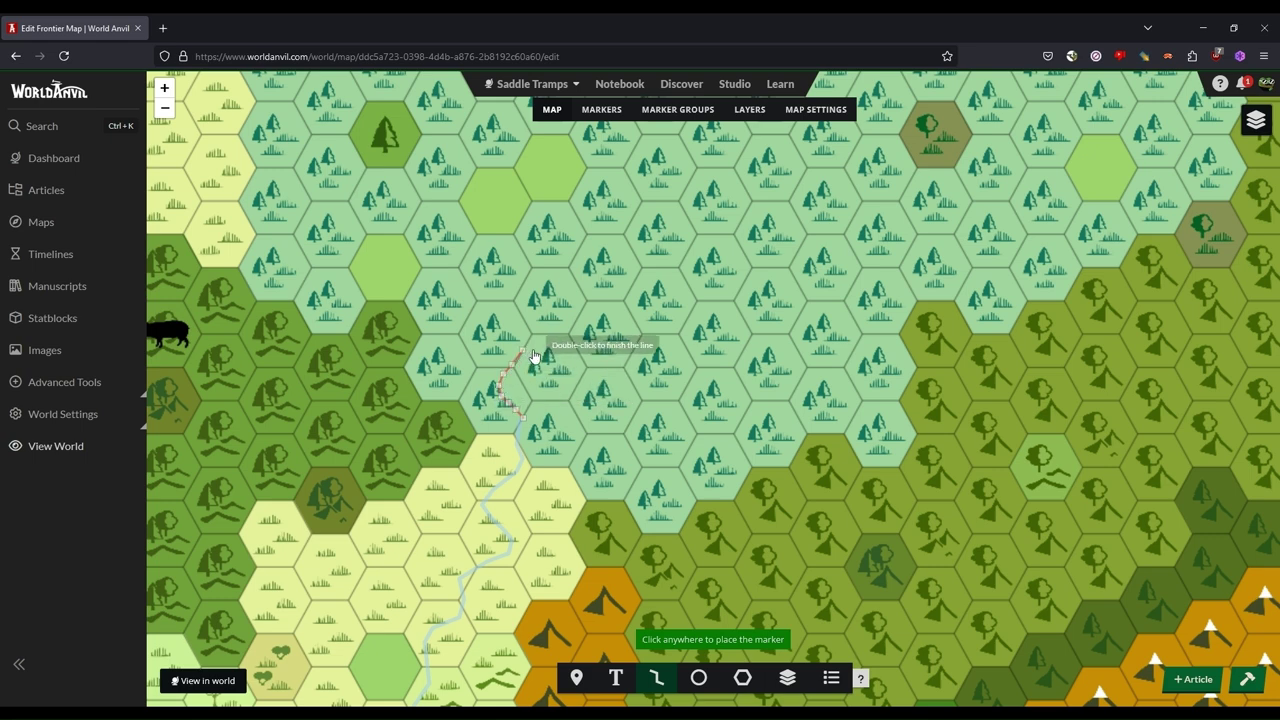
pyautogui.click(556, 338)
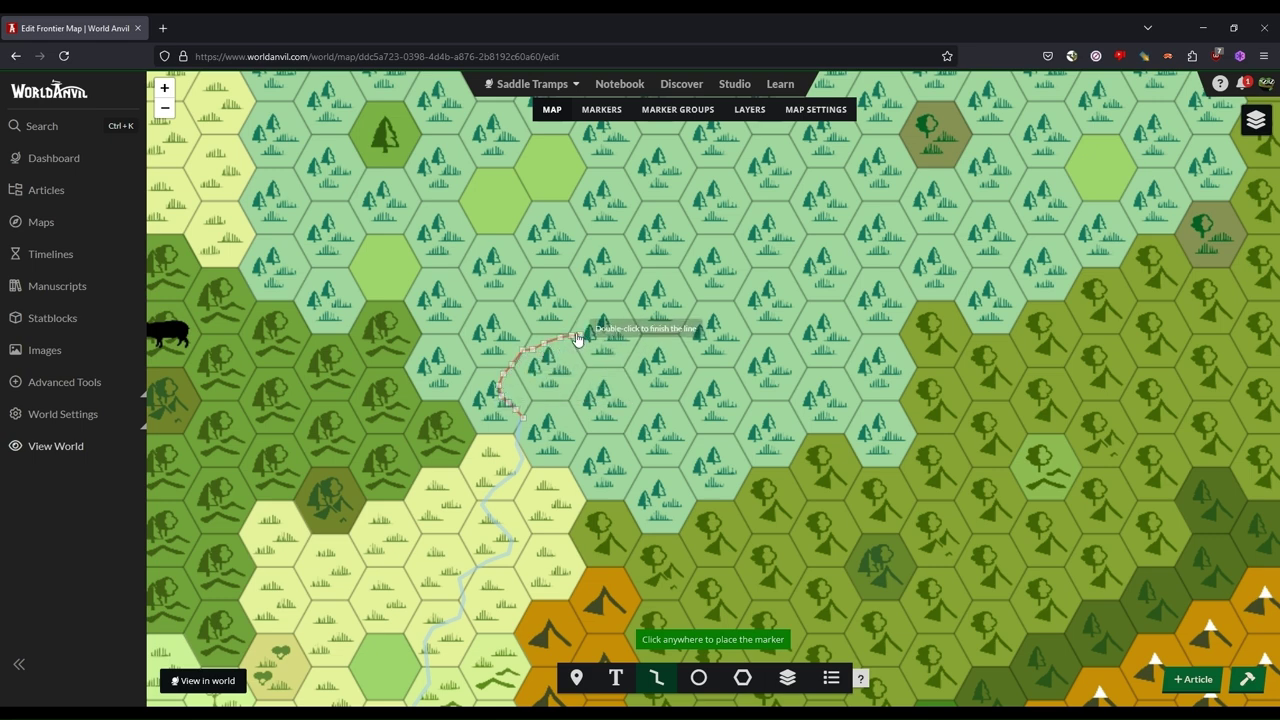
pyautogui.click(585, 332)
pyautogui.click(596, 309)
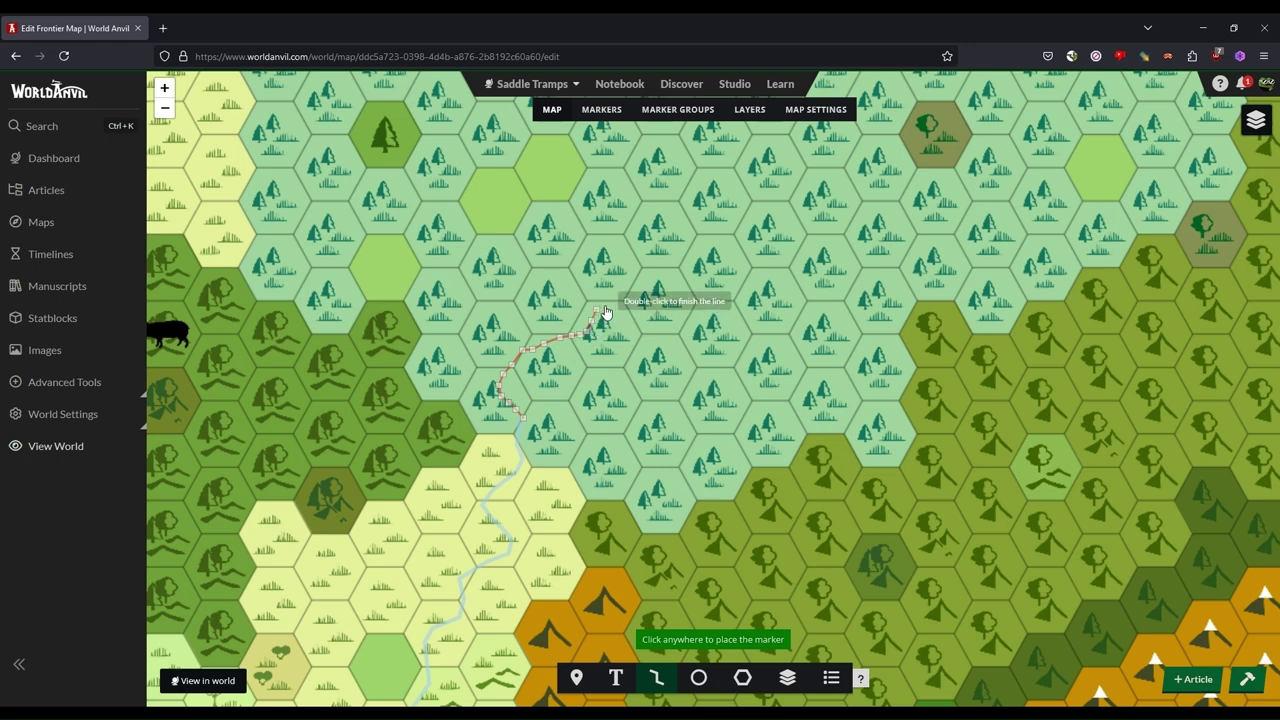
# Step: Finish the line, keep its red #ff0000 style, and create it as marker '2'
pyautogui.doubleClick(604, 310)
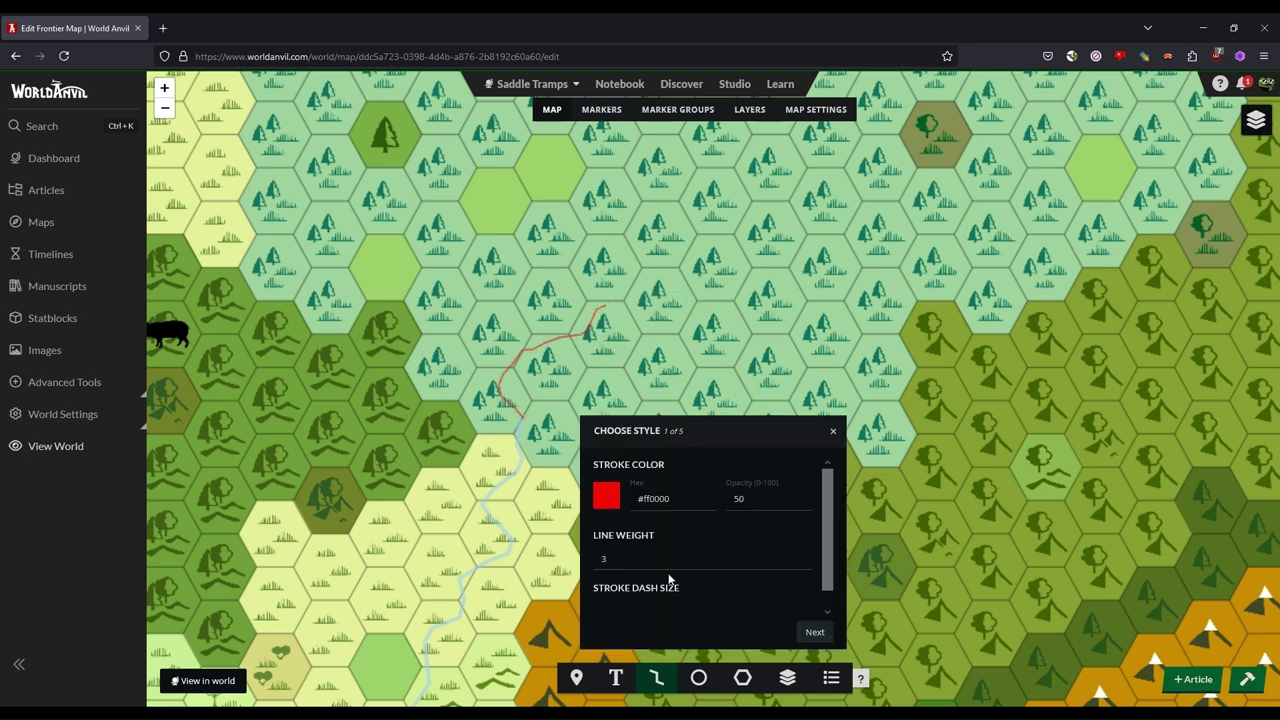
pyautogui.scroll(-1, 683, 524)
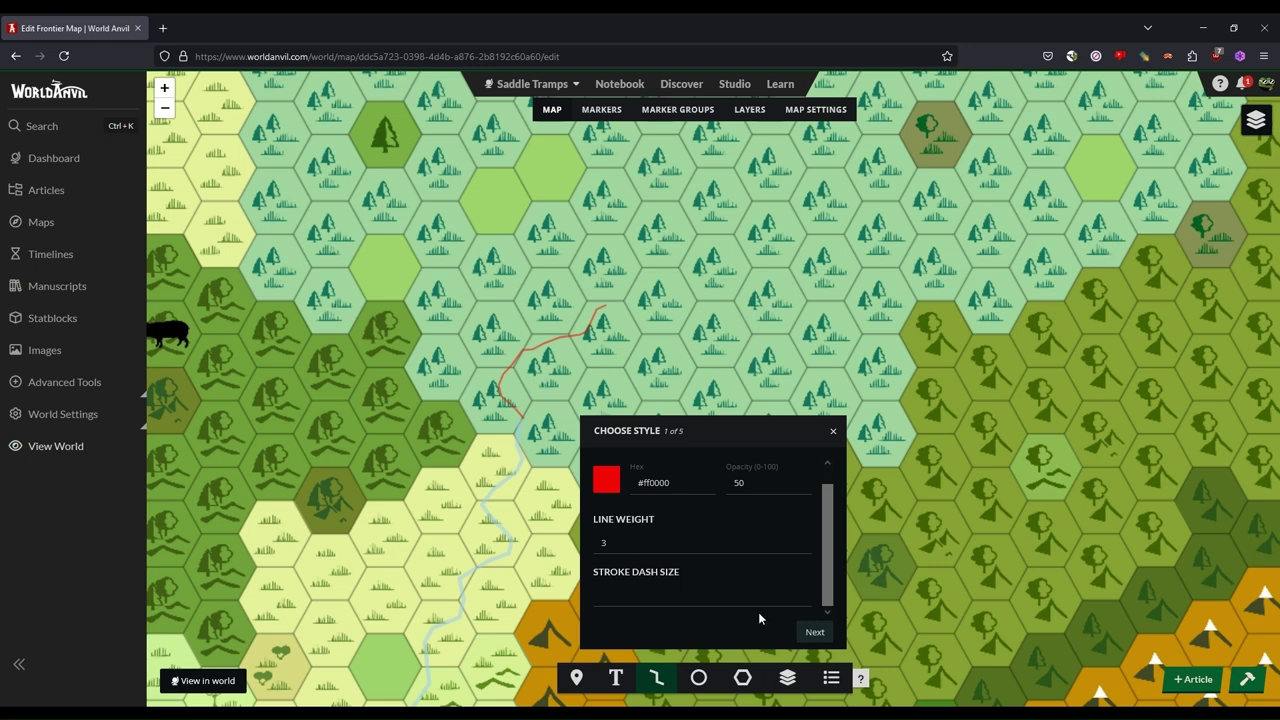
pyautogui.click(815, 632)
pyautogui.write('2')
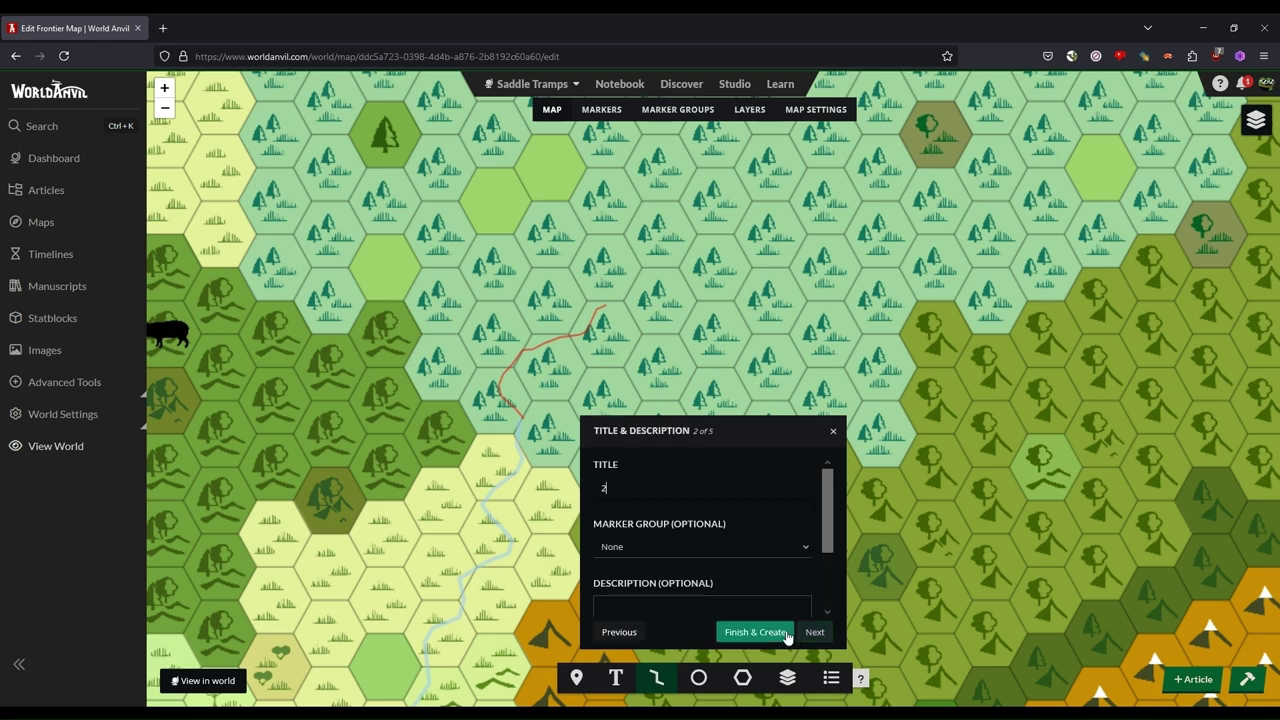
pyautogui.click(787, 632)
# Step: Open marker 2's edit page, select its line points, and return to the map
pyautogui.click(536, 355)
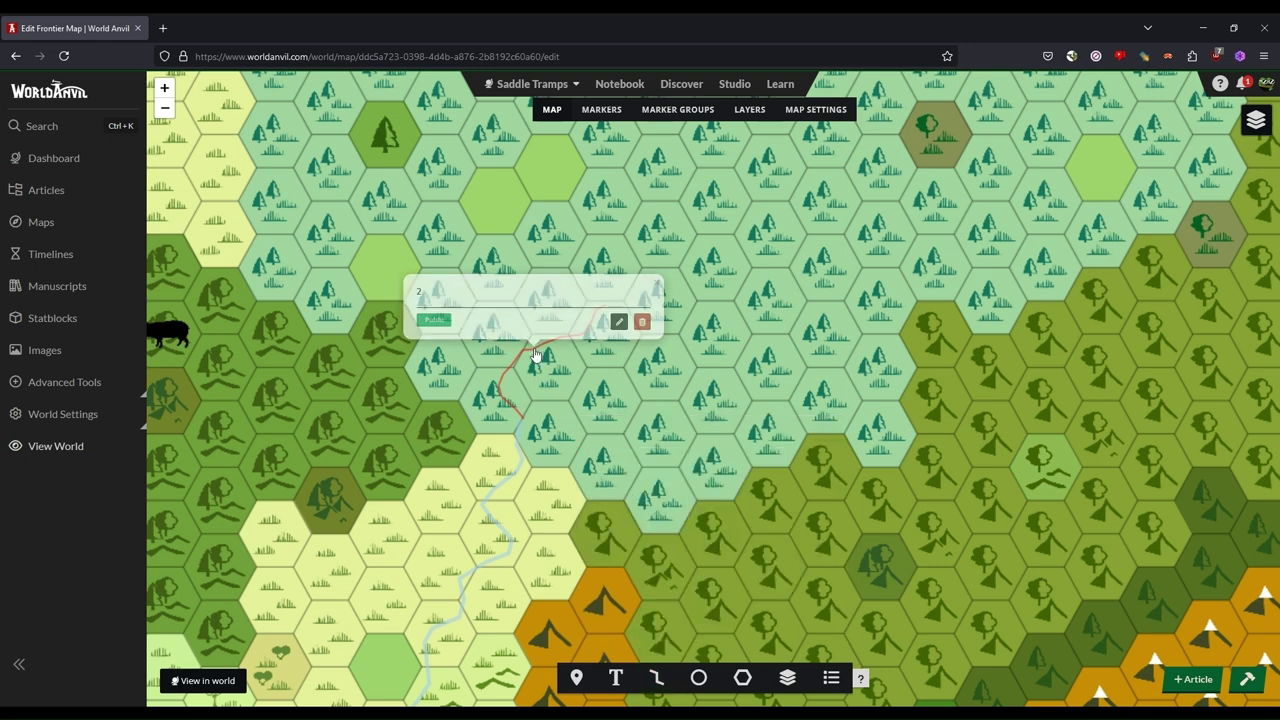
pyautogui.click(617, 326)
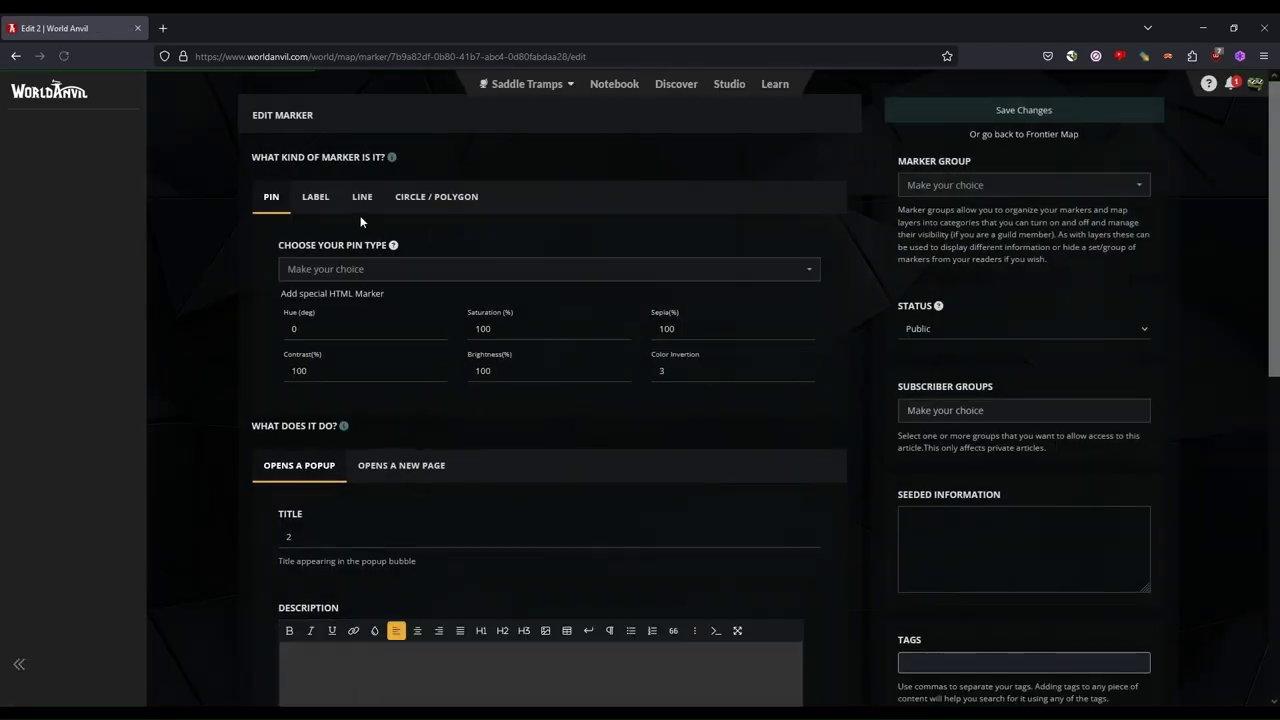
pyautogui.click(362, 200)
pyautogui.moveTo(470, 290); pyautogui.dragTo(168, 257)
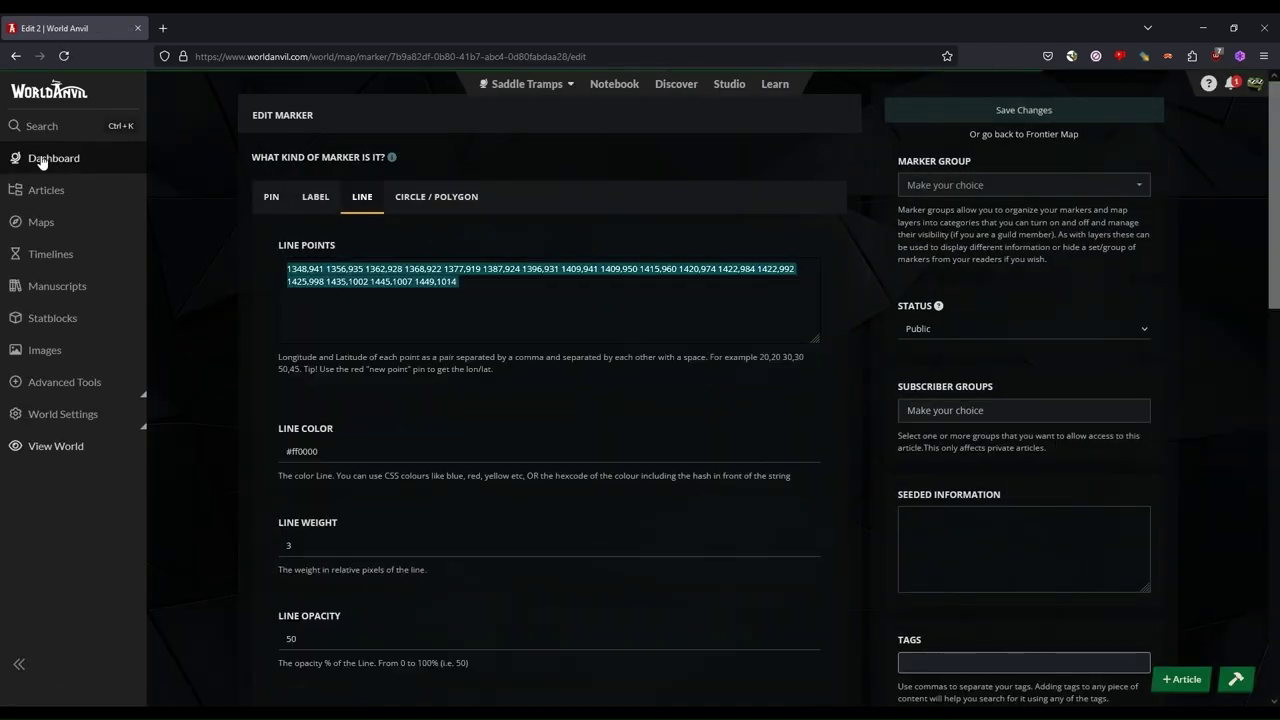
pyautogui.click(16, 56)
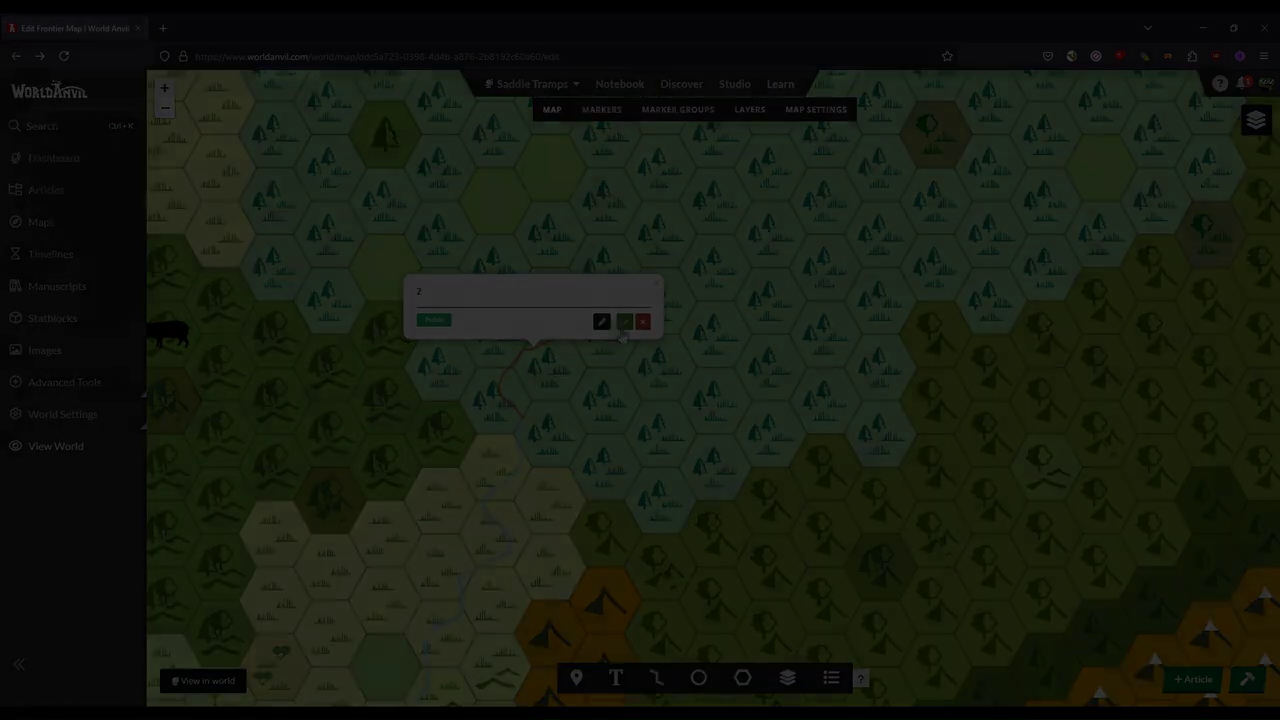